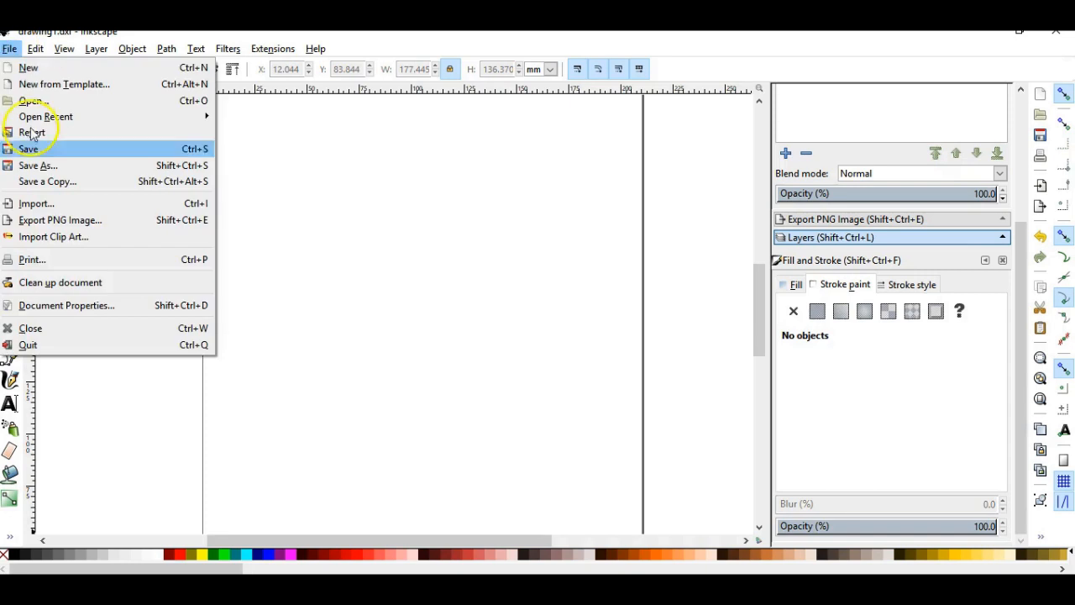
Step: Choose millimetres as the custom page size units in the document properties
left_click(51, 306)
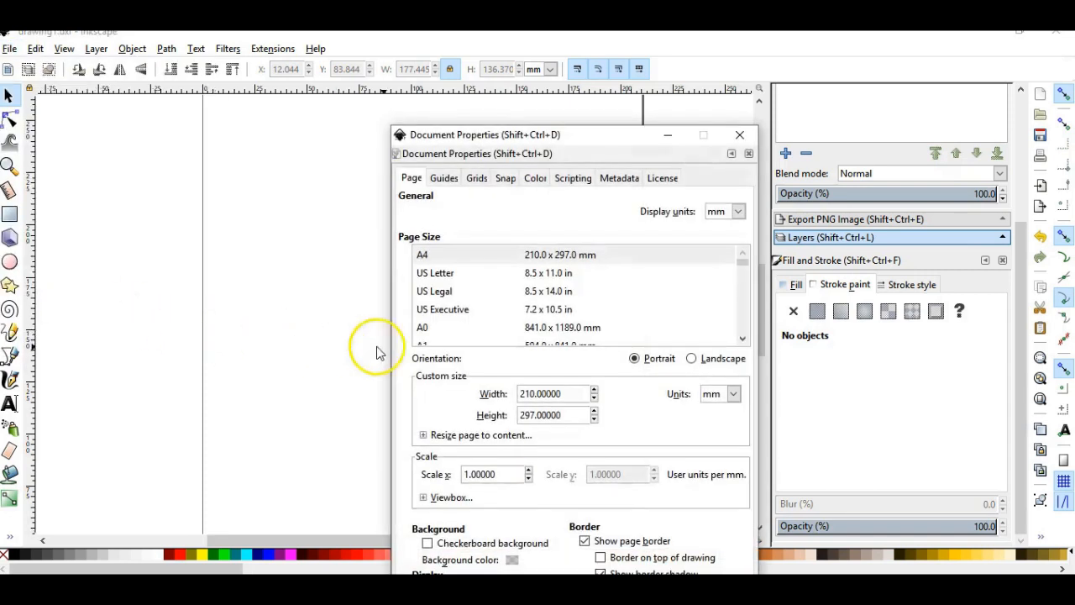
left_click_drag(631, 134, 540, 98)
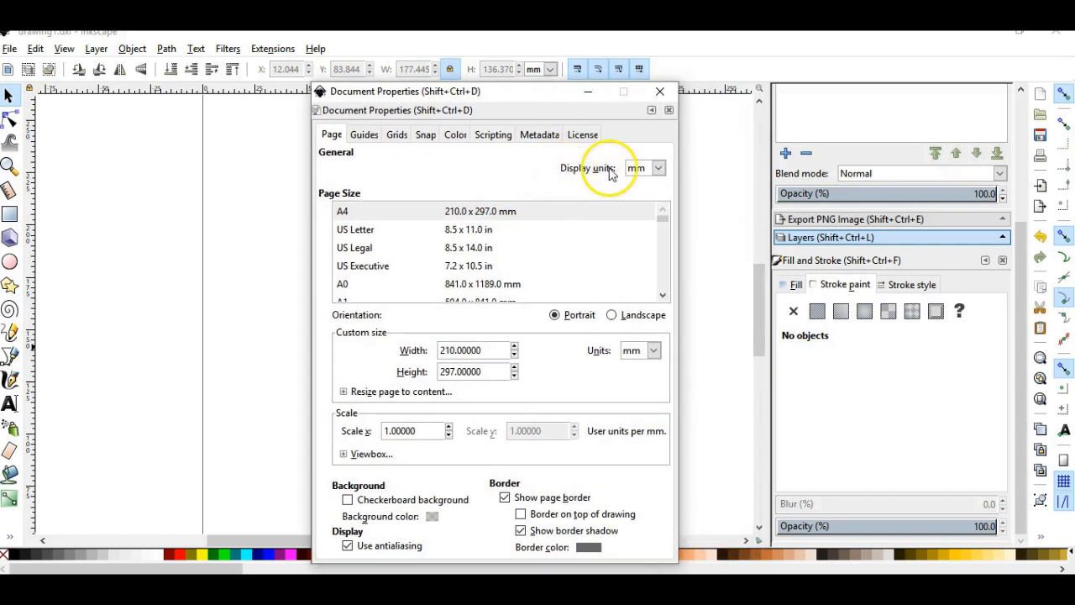
left_click(653, 351)
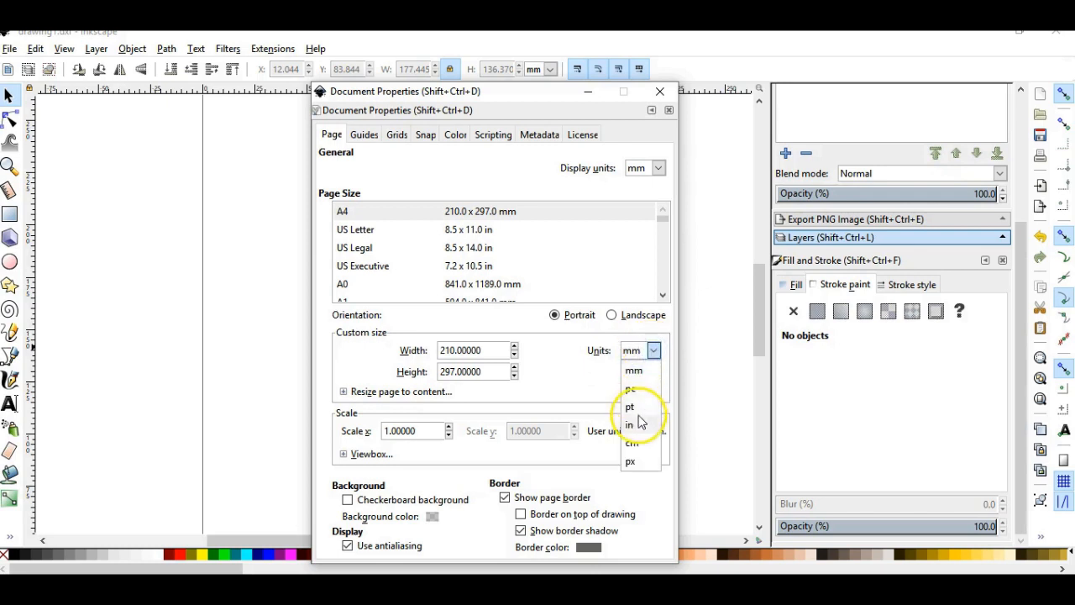
left_click(636, 371)
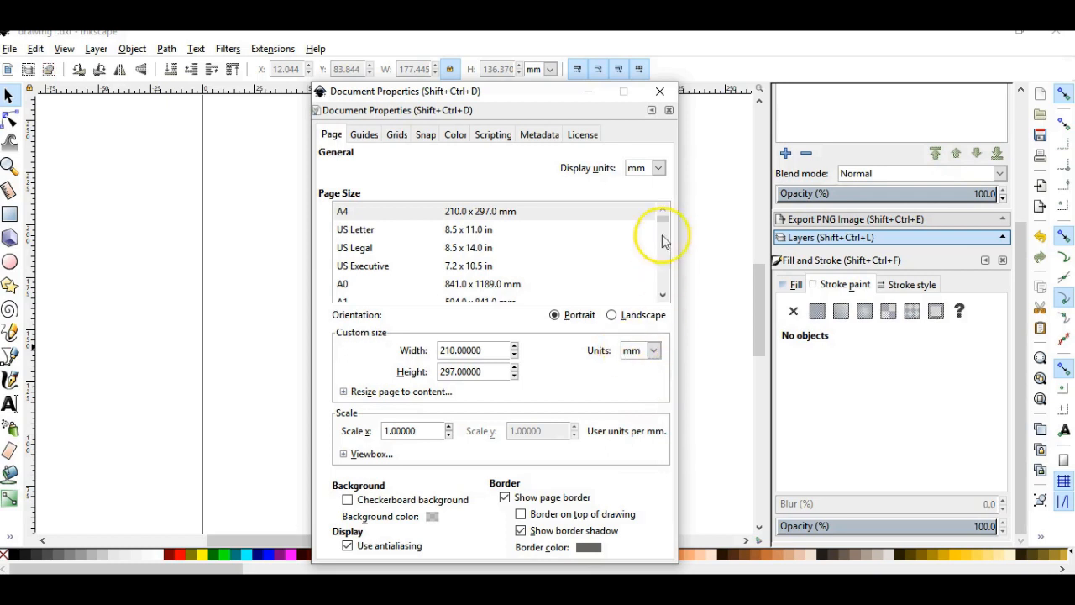
left_click(660, 89)
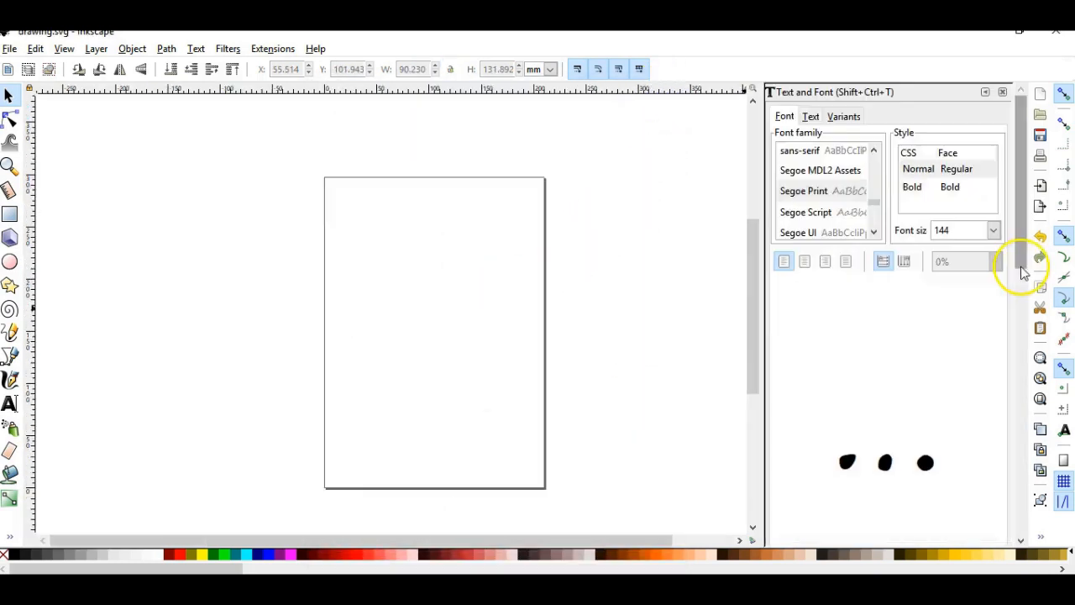
Step: Draw a closed four-sided path about 100 mm wide and 85 mm high mid-page, and set its stroke width to 4.265 mm
scroll(1025, 297, "down", 5)
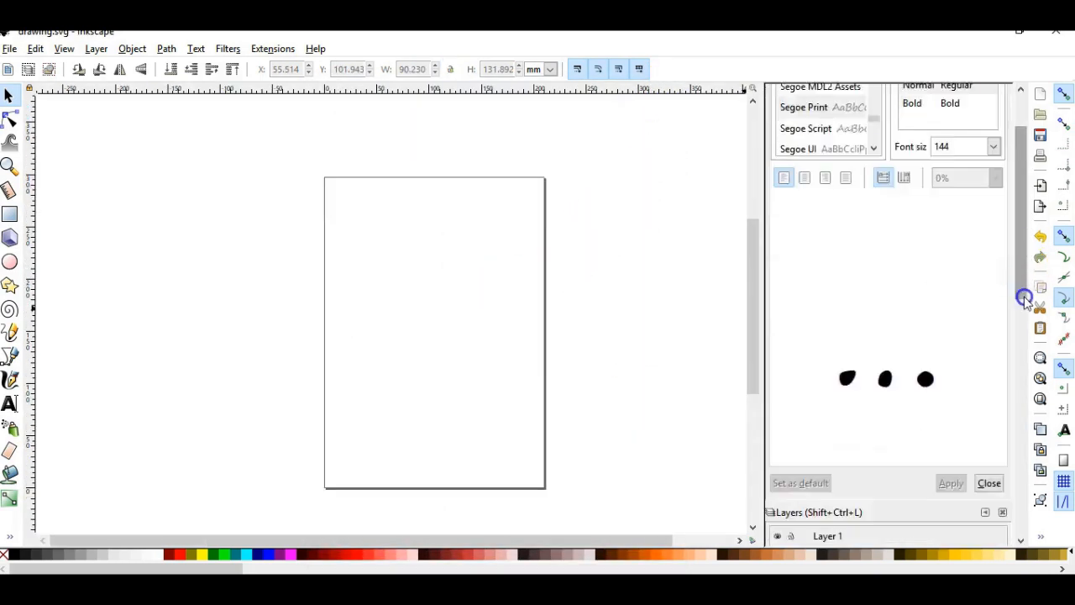
left_click(912, 417)
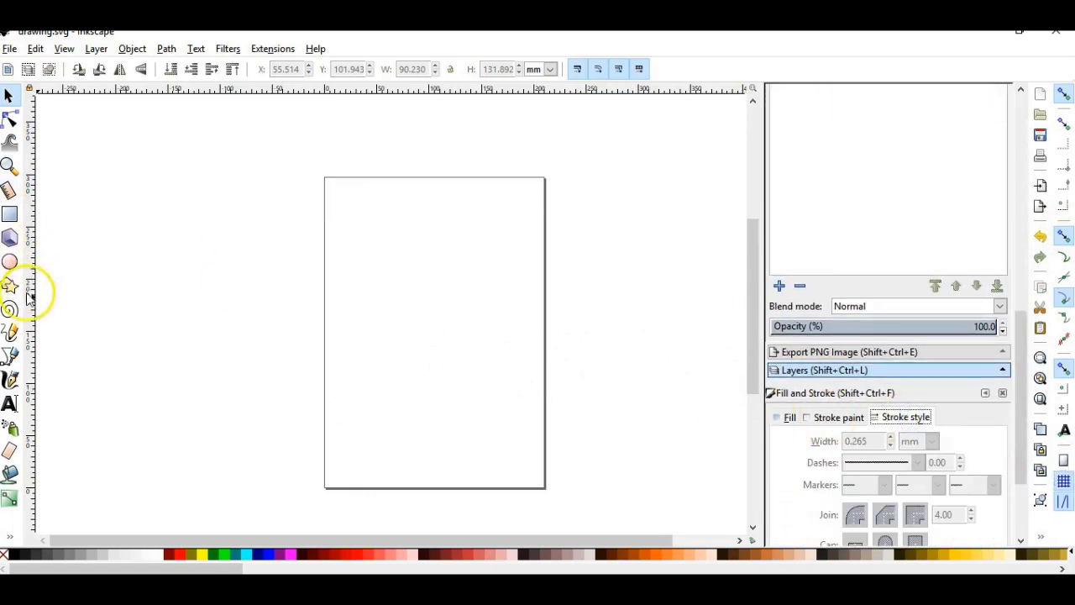
left_click(10, 357)
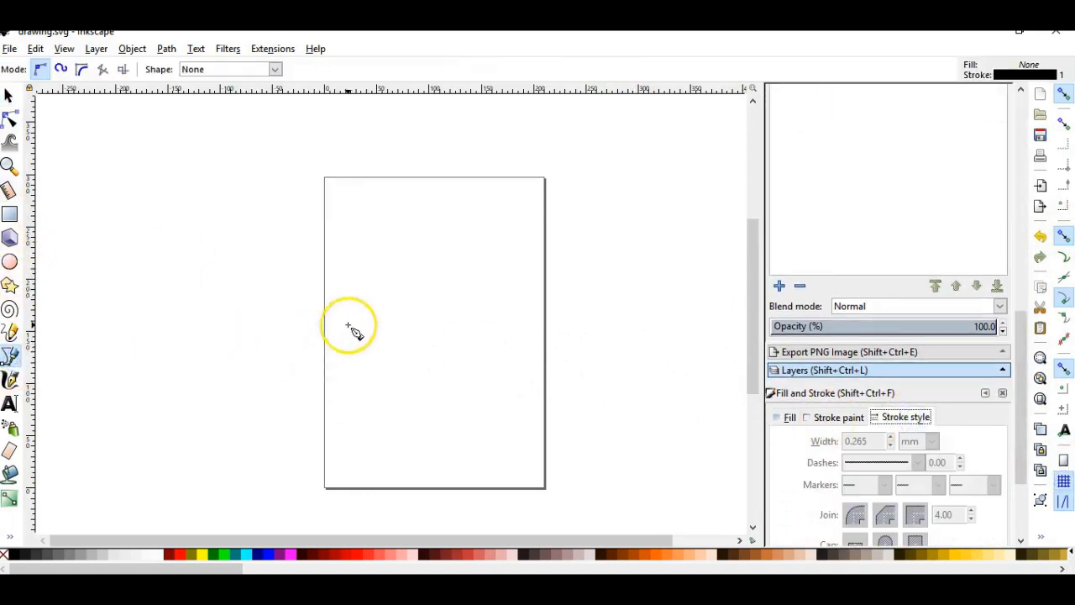
left_click(382, 289)
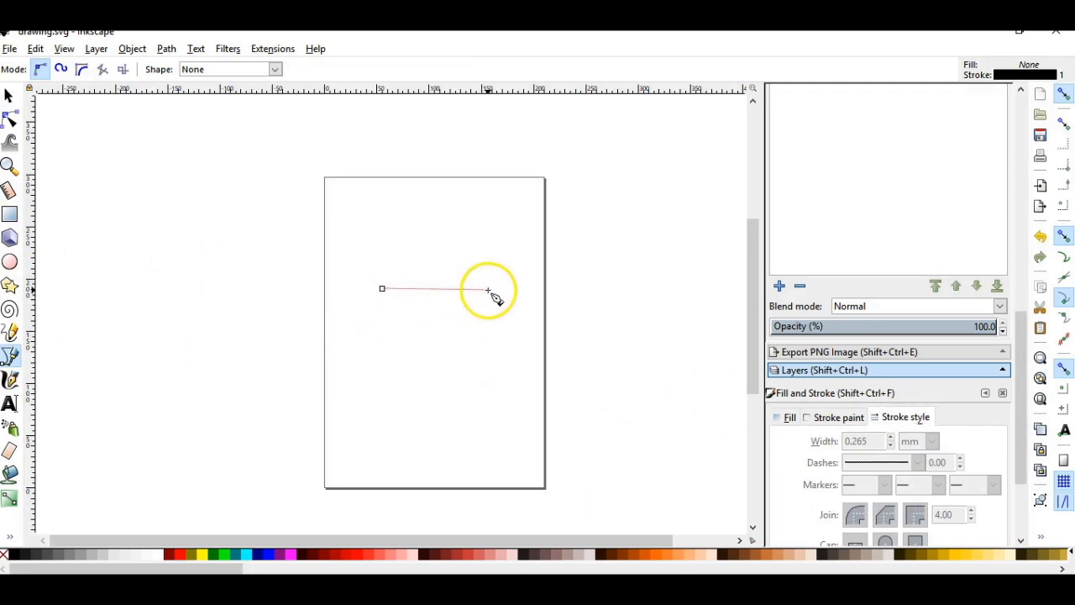
left_click(488, 288)
left_click(487, 376)
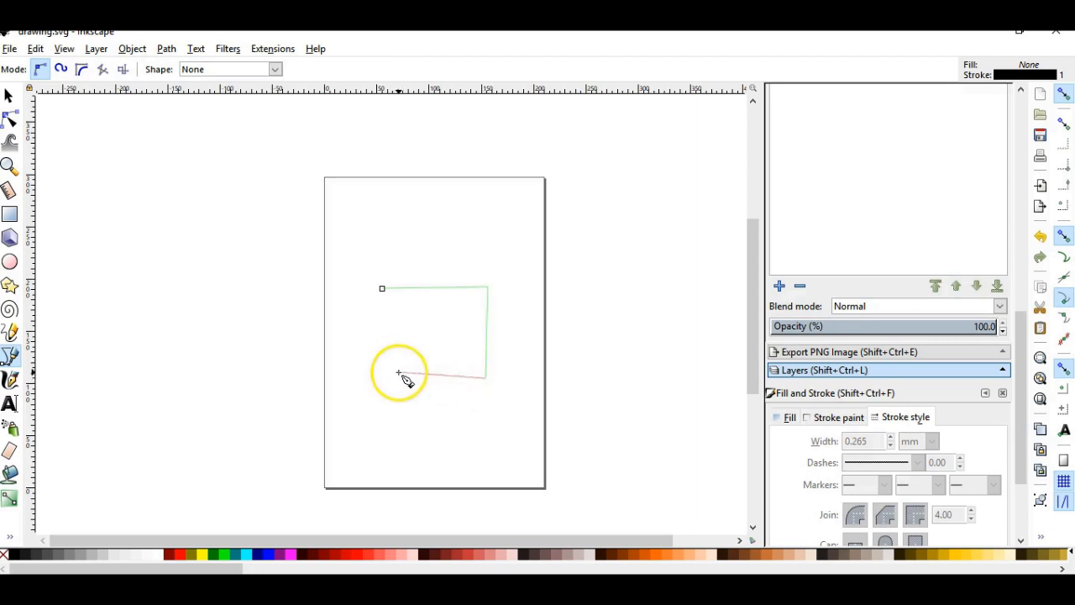
left_click(387, 375)
left_click(382, 289)
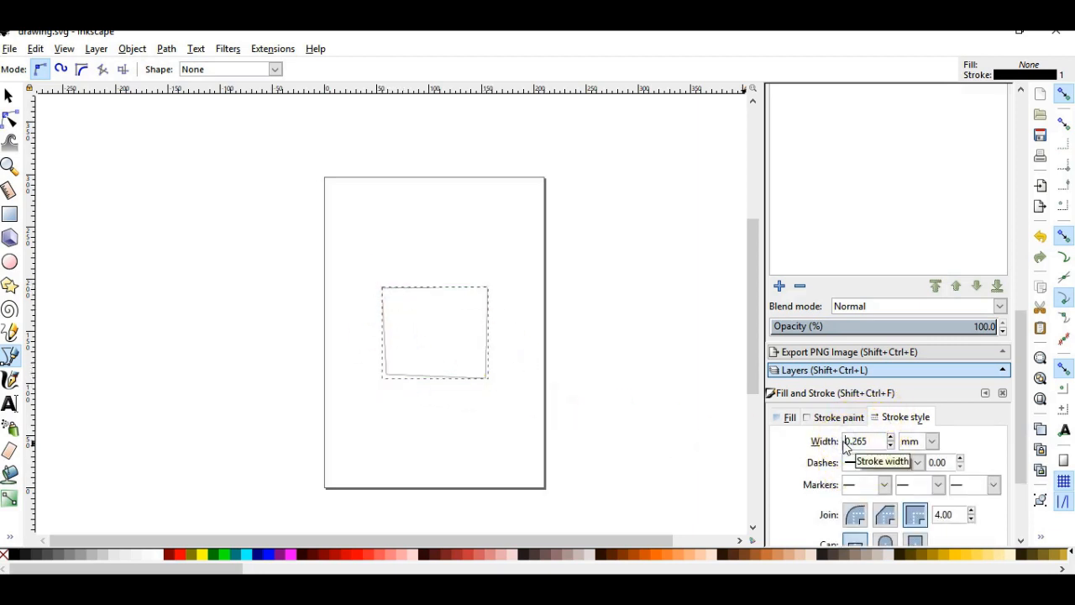
type("4")
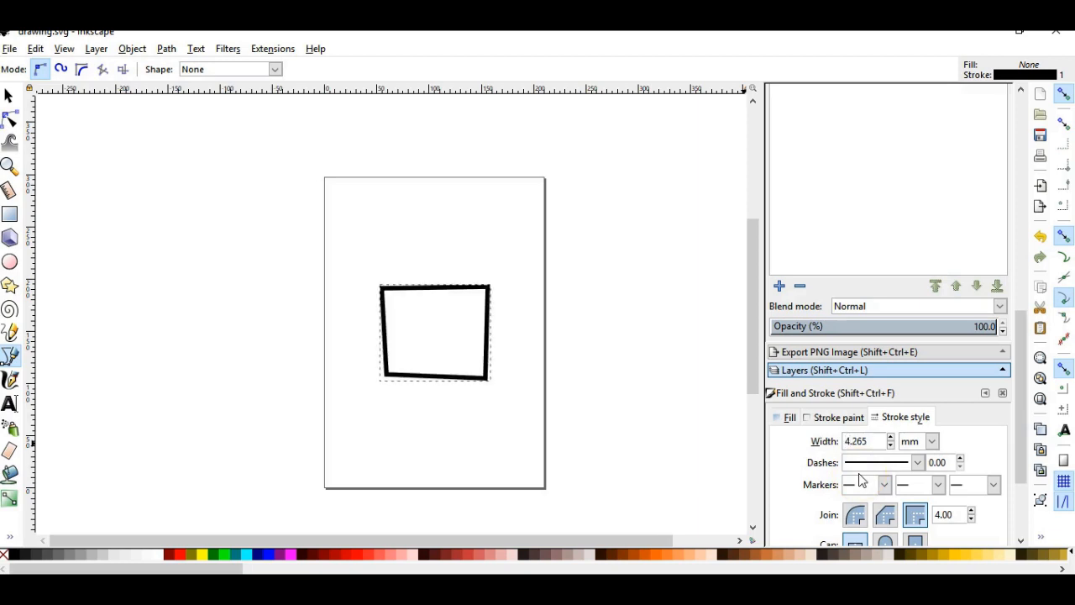
Step: Bend the shape's upper edge upward into a wide dome and steepen both ends of the curve with the node handles
left_click(9, 119)
left_click(10, 165)
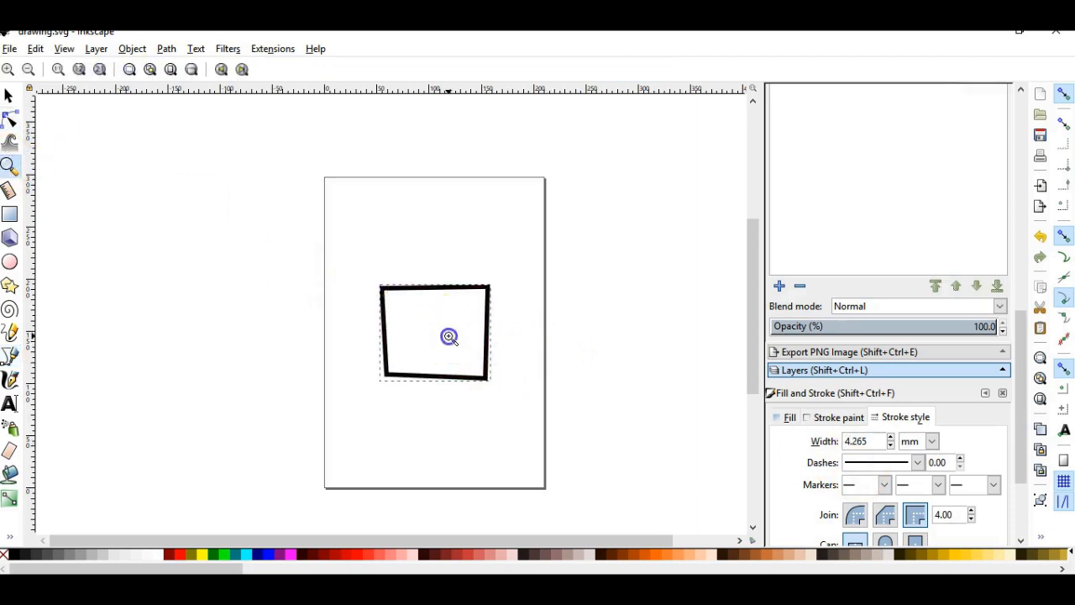
left_click(450, 337)
left_click(441, 331)
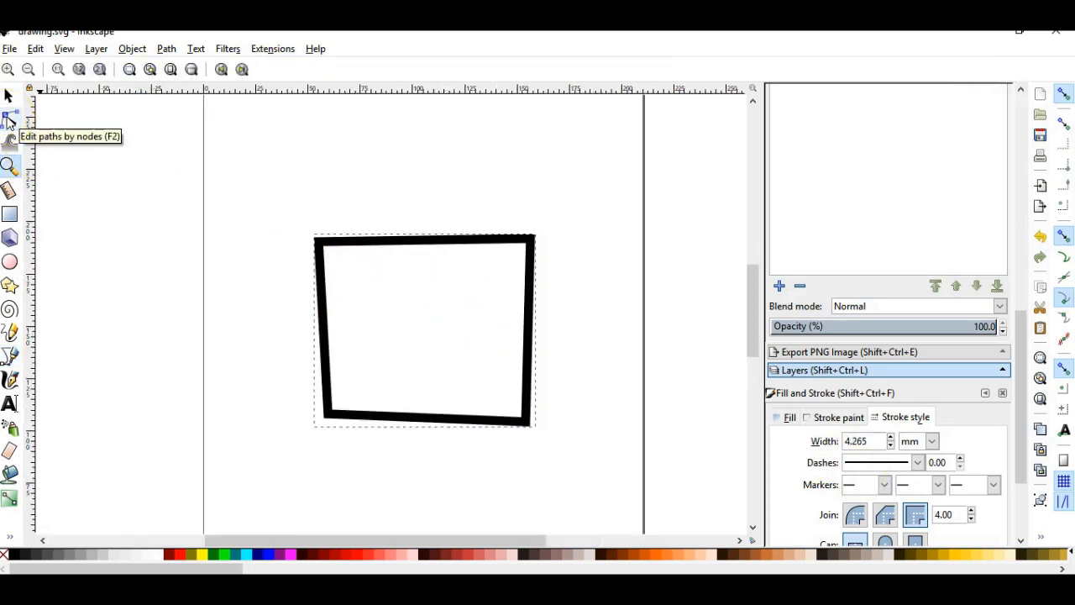
left_click(10, 119)
left_click_drag(435, 242, 463, 179)
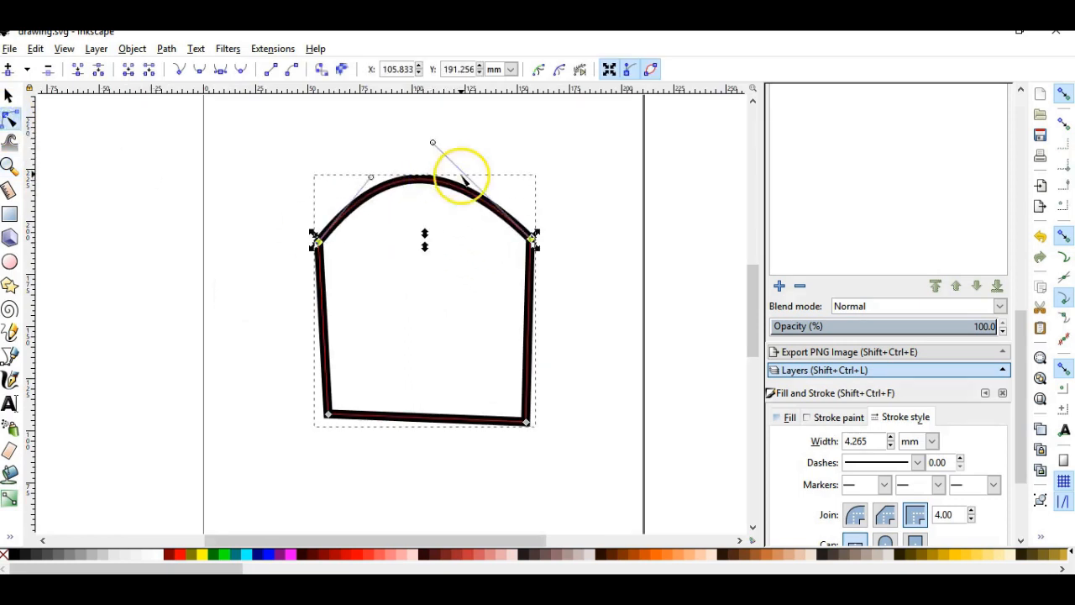
left_click_drag(433, 143, 496, 137)
left_click_drag(367, 175, 338, 133)
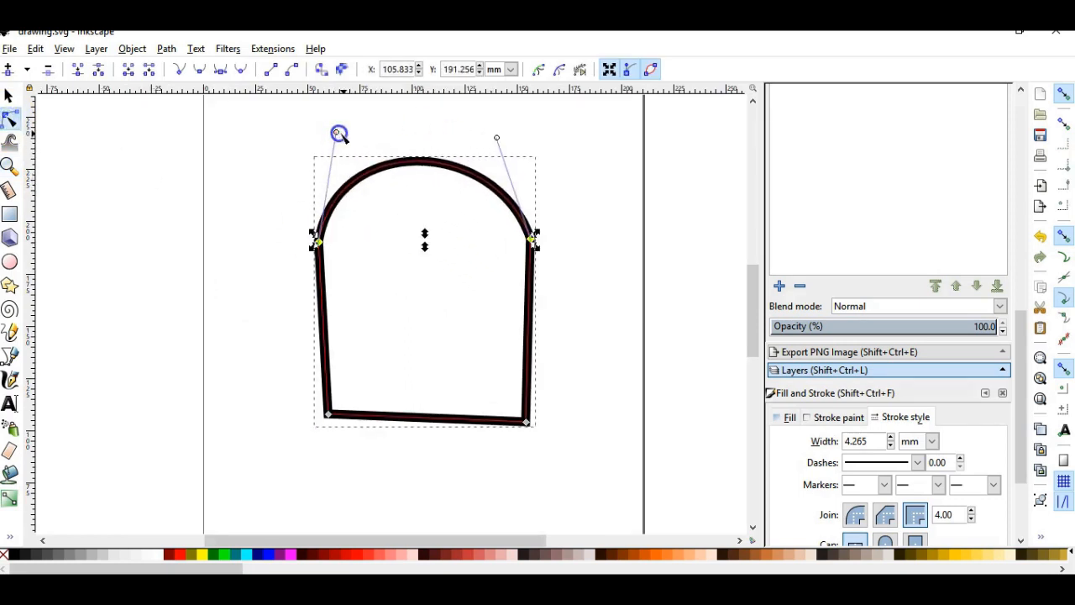
left_click_drag(497, 137, 513, 131)
Step: Bow the shape's lower edge downward and bulge both side edges slightly outward
scroll(395, 396, "down", 2)
left_click_drag(424, 355, 421, 400)
scroll(422, 400, "up", 2)
left_click_drag(527, 321, 539, 322)
left_click_drag(324, 330, 310, 327)
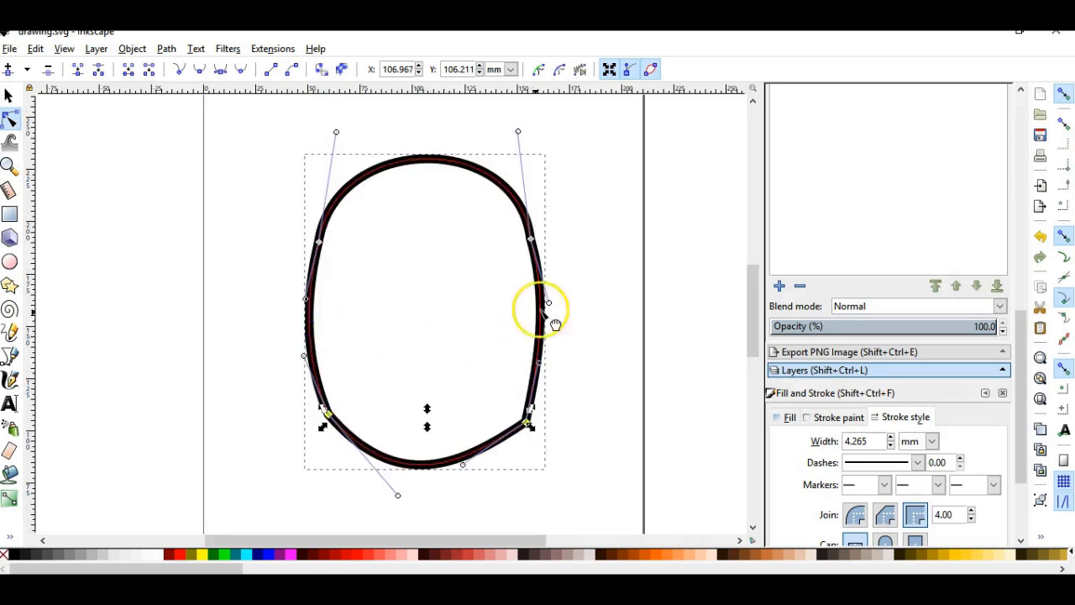
Step: Draw a vertical straight line about 190 mm long through the centre of the rounded shape
left_click(10, 360)
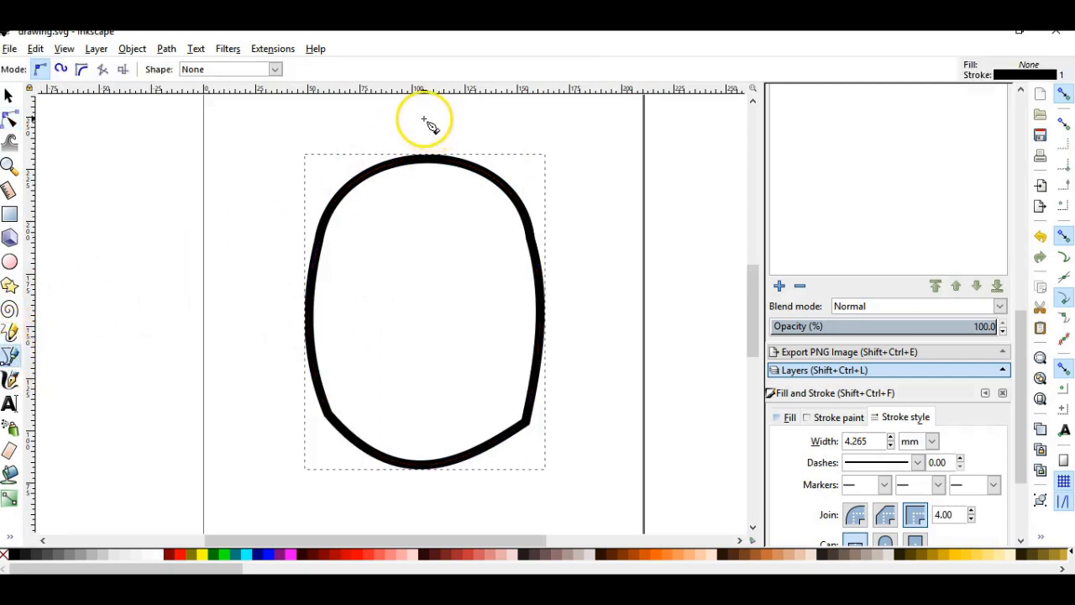
left_click(424, 119)
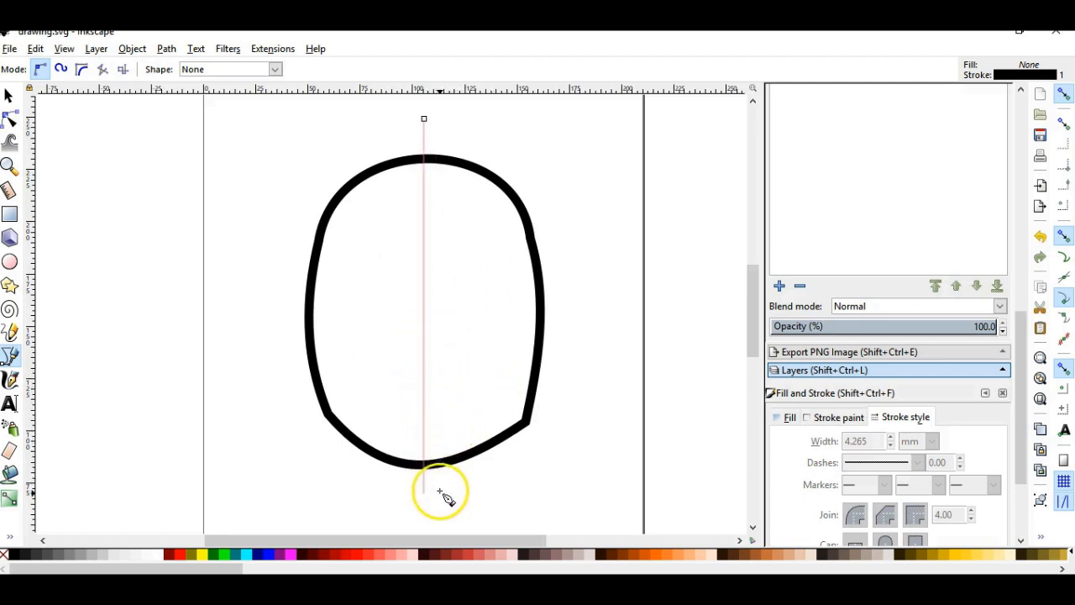
left_click(436, 515)
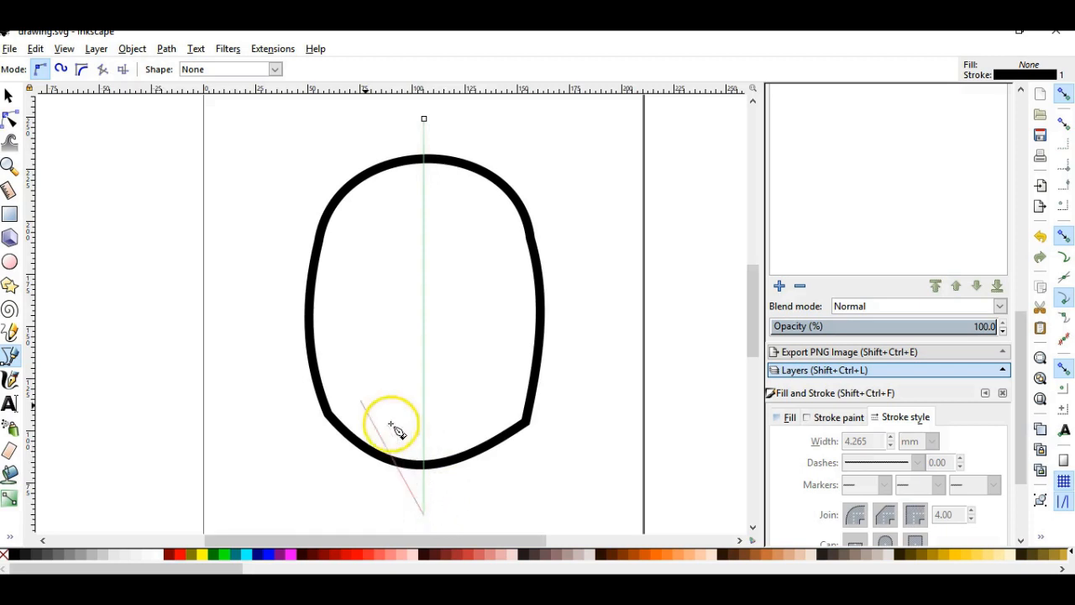
key("Return")
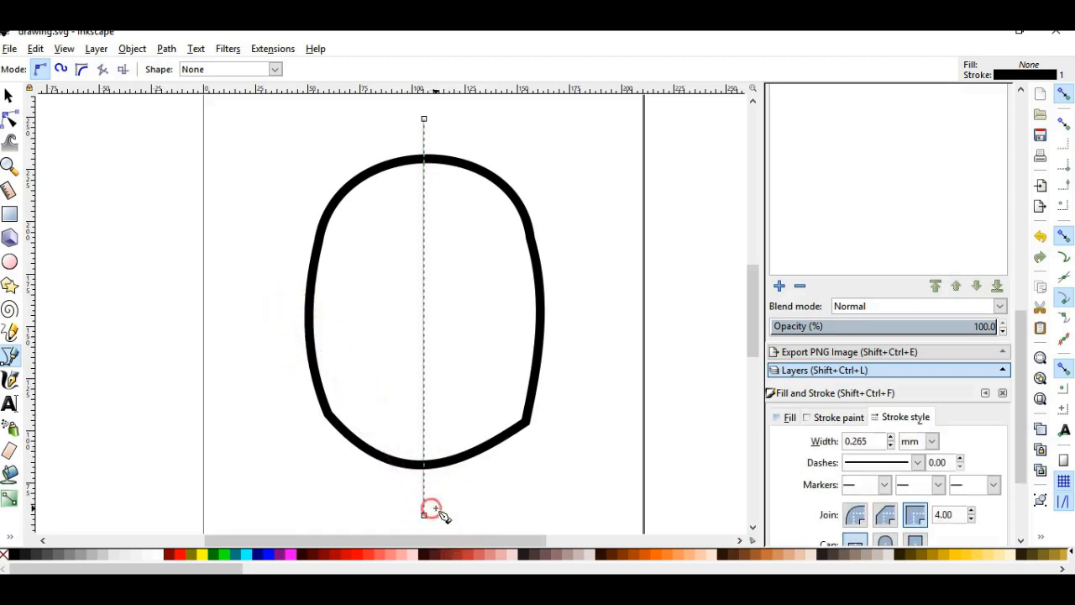
Step: Duplicate the vertical centre line and shift the copy about 10 mm to the right
left_click(8, 95)
right_click(424, 202)
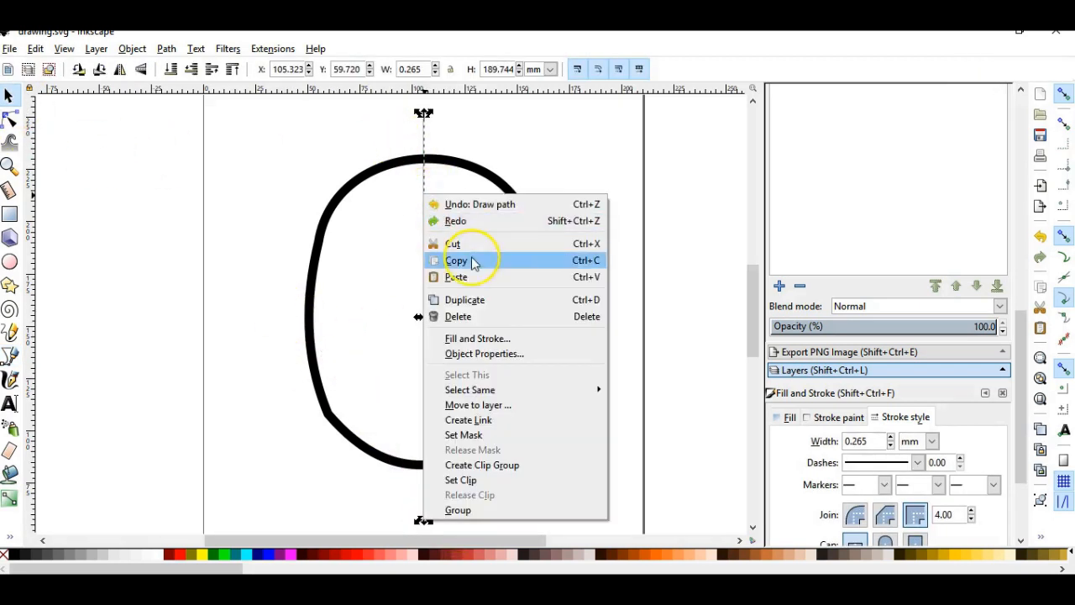
left_click(470, 299)
key("Right")
key("Right")
key("Right")
key("Right")
key("Right")
key("Right")
key("Right")
key("Right")
key("Right")
key("Right")
key("Right")
key("Right")
key("Right")
key("Right")
key("Right")
key("Right")
key("Right")
key("Right")
key("Right")
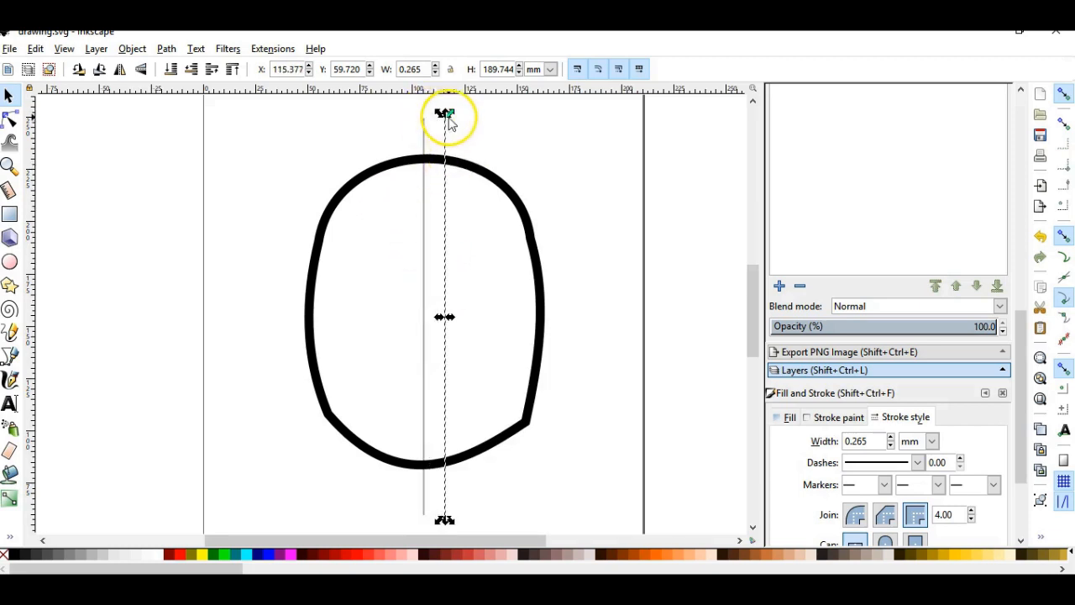
left_click(447, 135)
Step: Rotate the duplicated line until it lies approximately horizontal across the middle of the shape
left_click_drag(445, 115, 647, 338)
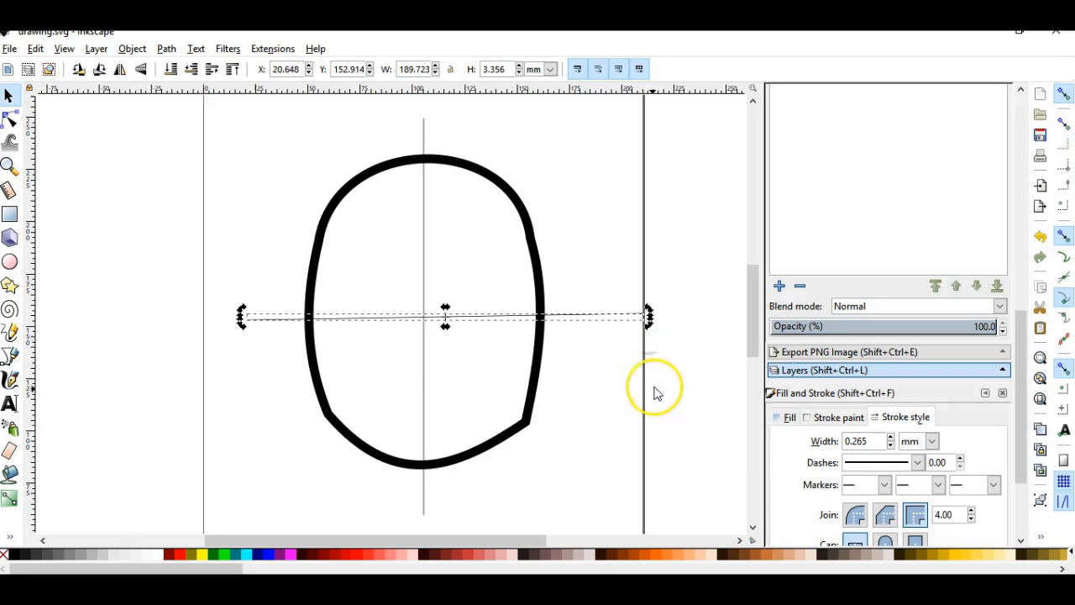
left_click(618, 392)
left_click(611, 316)
left_click(637, 317)
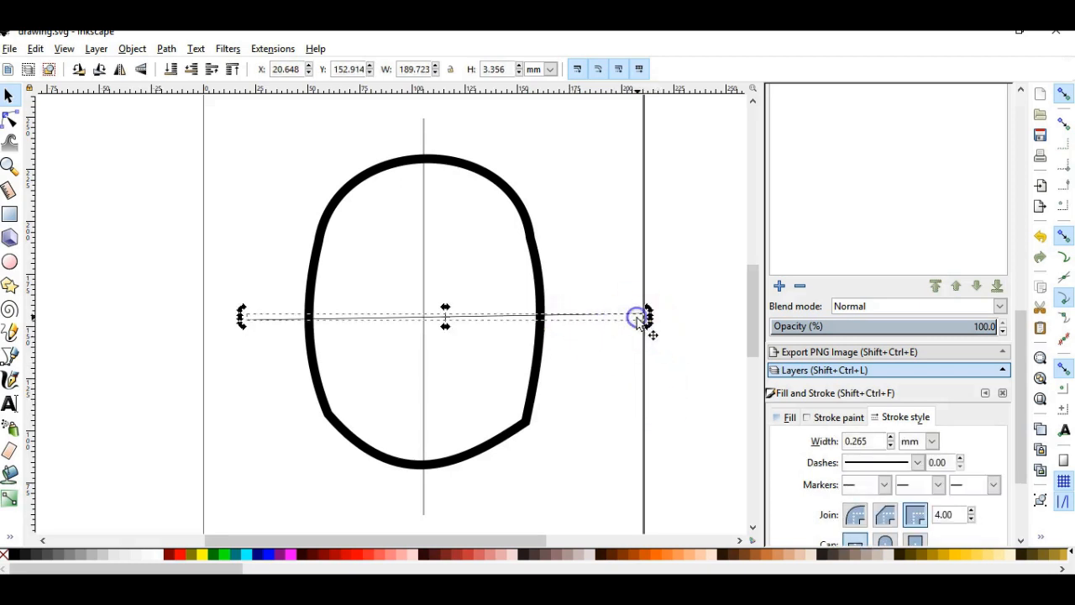
left_click_drag(647, 330, 639, 323)
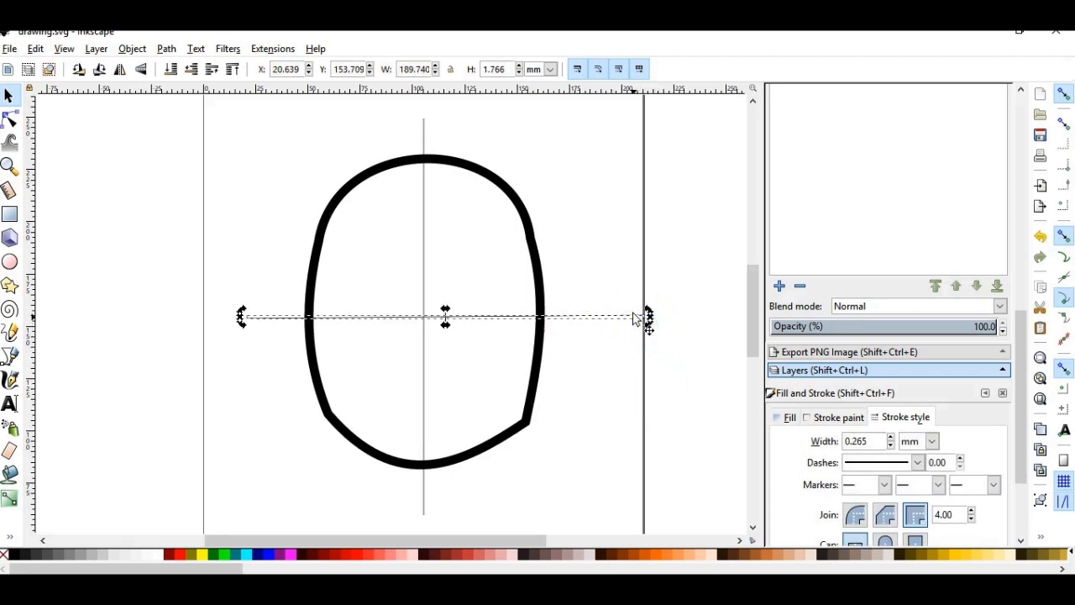
Step: Shift the horizontal line about 16 mm to the left across the shape
key("Left")
key("Left")
key("Left")
key("Left")
key("Left")
key("Left")
key("Left")
key("Left")
key("Left")
key("Left")
key("Left")
key("Left")
key("Left")
key("Left")
key("Left")
key("Left")
key("Left")
key("Left")
key("Left")
key("Left")
left_click(651, 451)
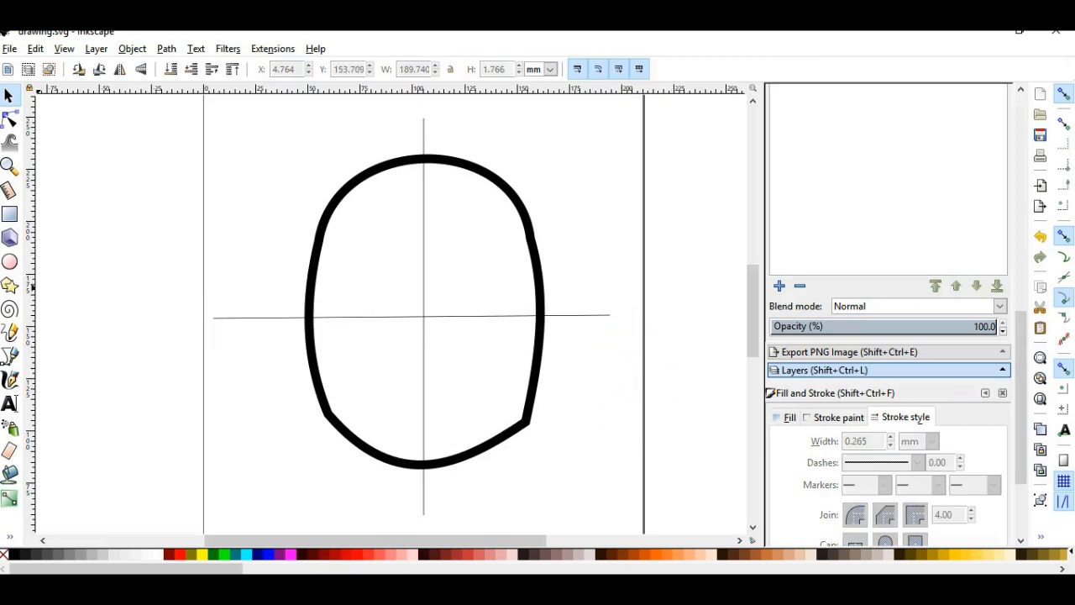
Step: Round the outline's lower-right corner by replacing its corner node with flanking nodes, and add a node just above the lower-left corner
left_click(11, 121)
left_click(504, 436)
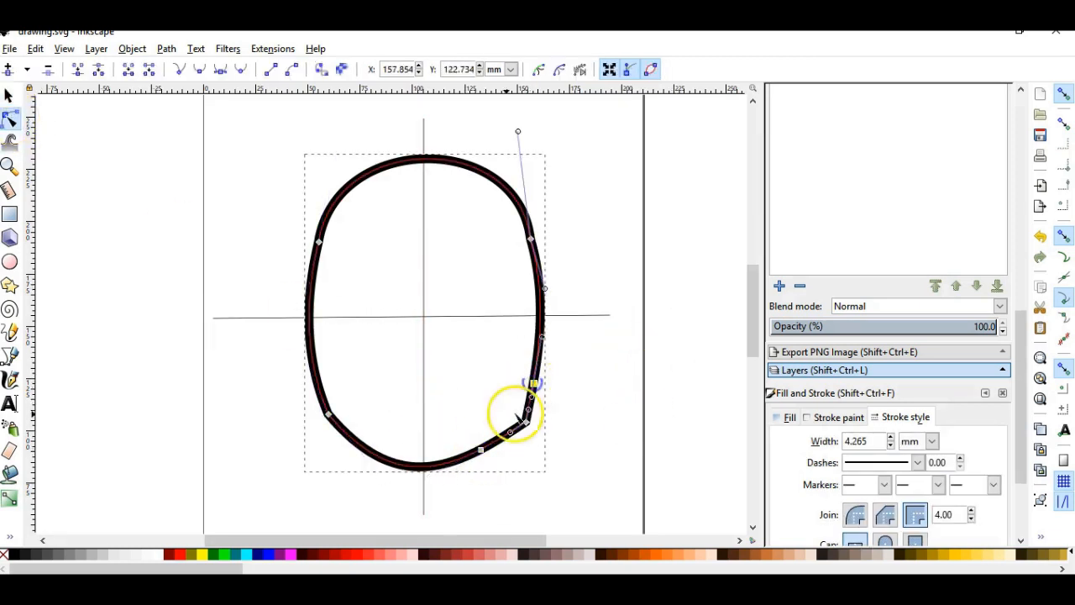
mouse_move(533, 435)
left_mouse_down()
mouse_move(504, 449)
mouse_move(526, 419)
left_mouse_up()
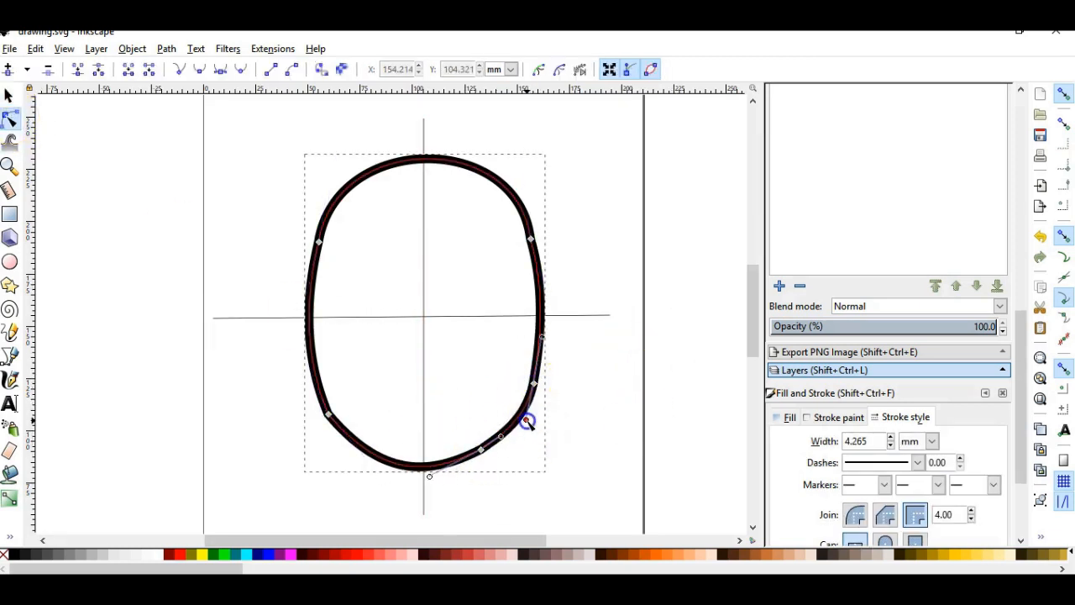
double_click(322, 393)
left_click(328, 414)
key("Delete")
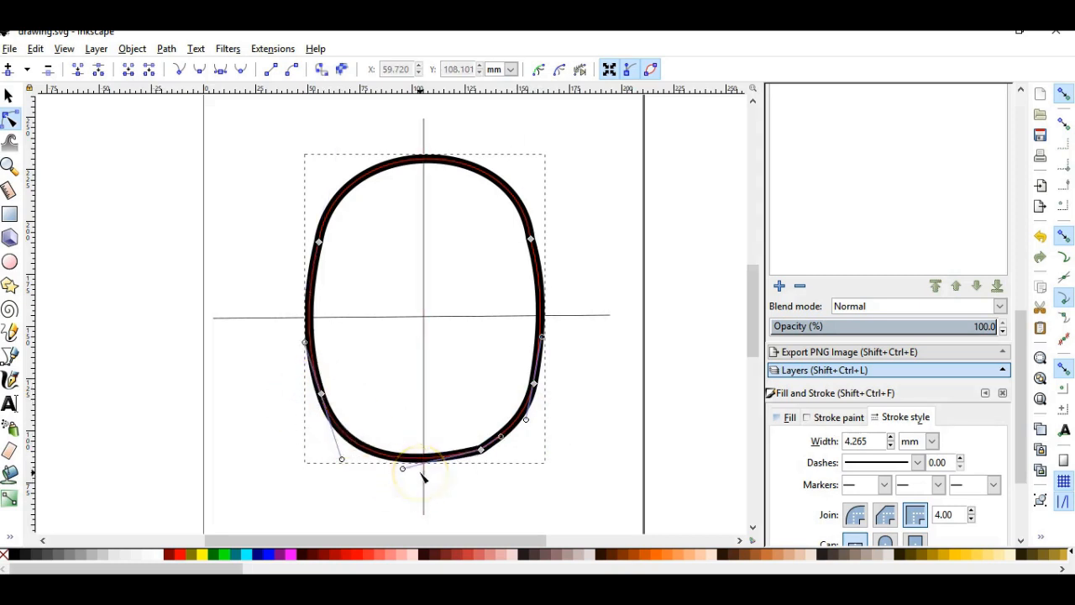
key("ctrl+z")
key("ctrl+z")
Step: Round the lower-left corner by adding a node on the lower edge and deleting the corner node, bowing the lower curve slightly down
left_click(395, 464)
key("Delete")
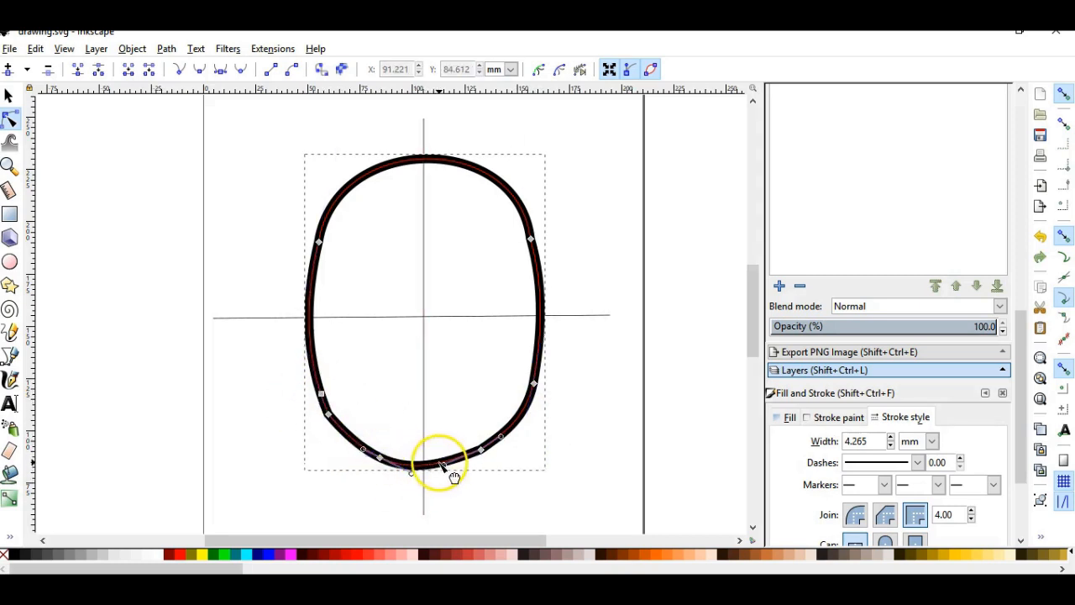
left_click_drag(441, 464, 444, 472)
left_click(328, 414)
key("Delete")
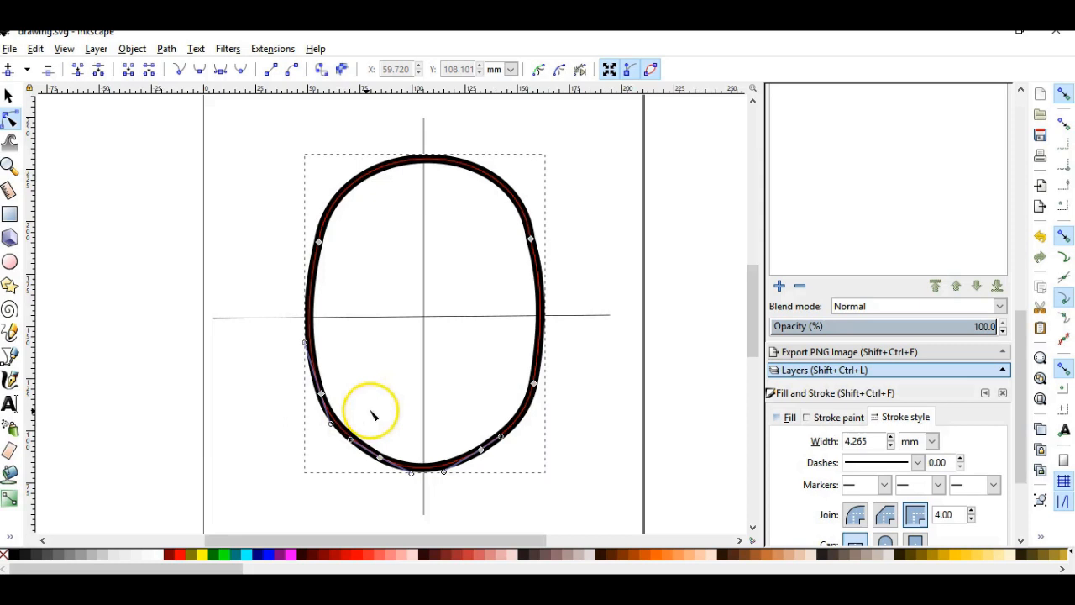
Step: Add a node on the outline's right side where it meets the horizontal line
double_click(541, 313)
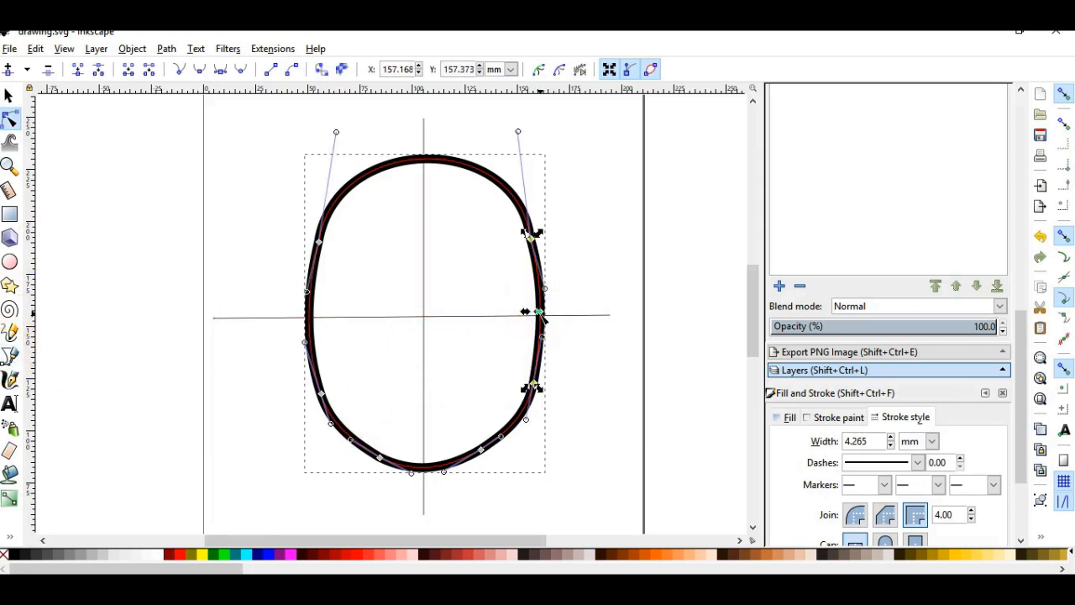
left_click(599, 365)
left_click(541, 313)
scroll(542, 311, "up", 2)
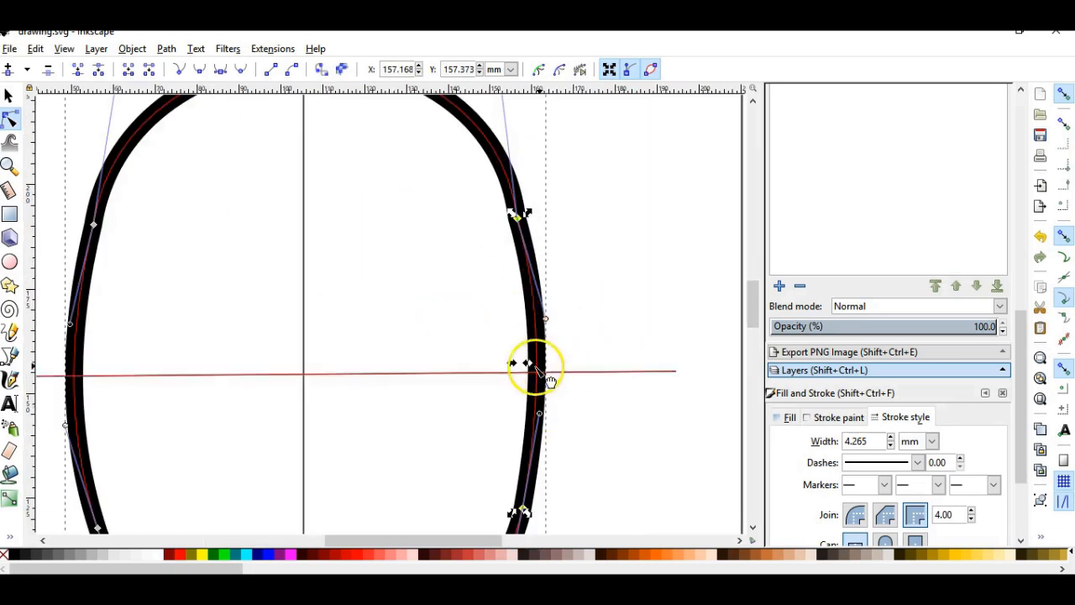
scroll(547, 440, "down", 2)
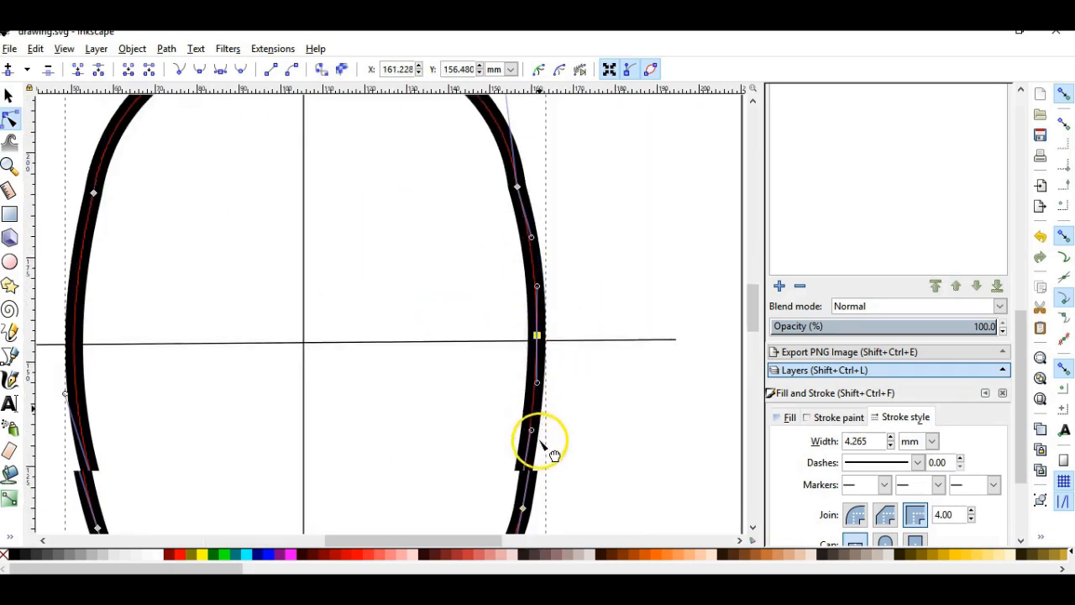
Step: Add several nodes along the outline's right side, just above and below the horizontal line
double_click(528, 374)
left_click_drag(537, 331, 546, 332)
key("ctrl+z")
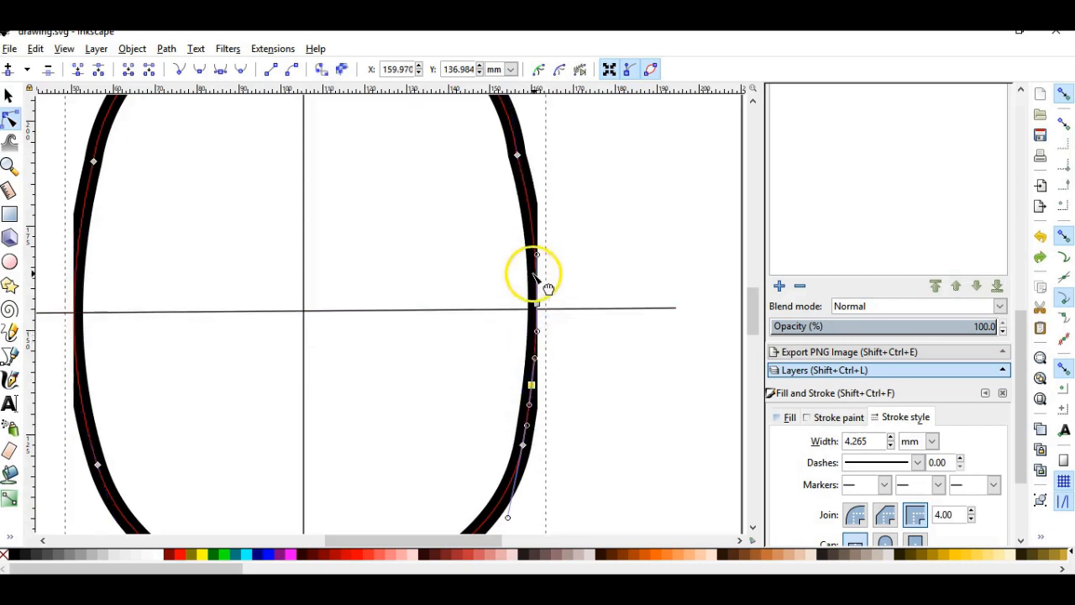
scroll(560, 313, "down", 1)
scroll(551, 306, "up", 1)
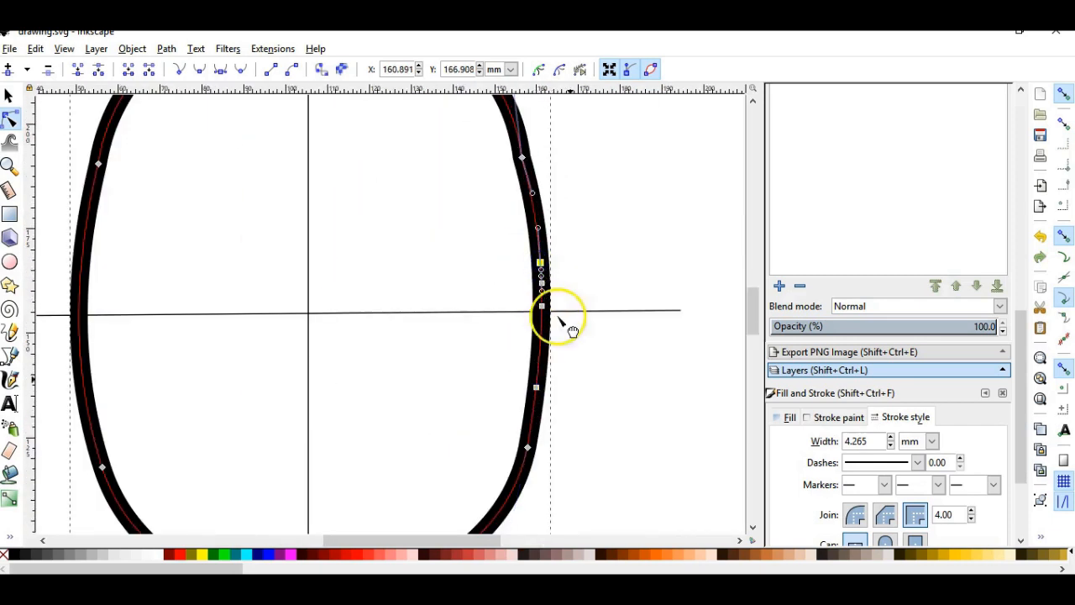
left_click(537, 399)
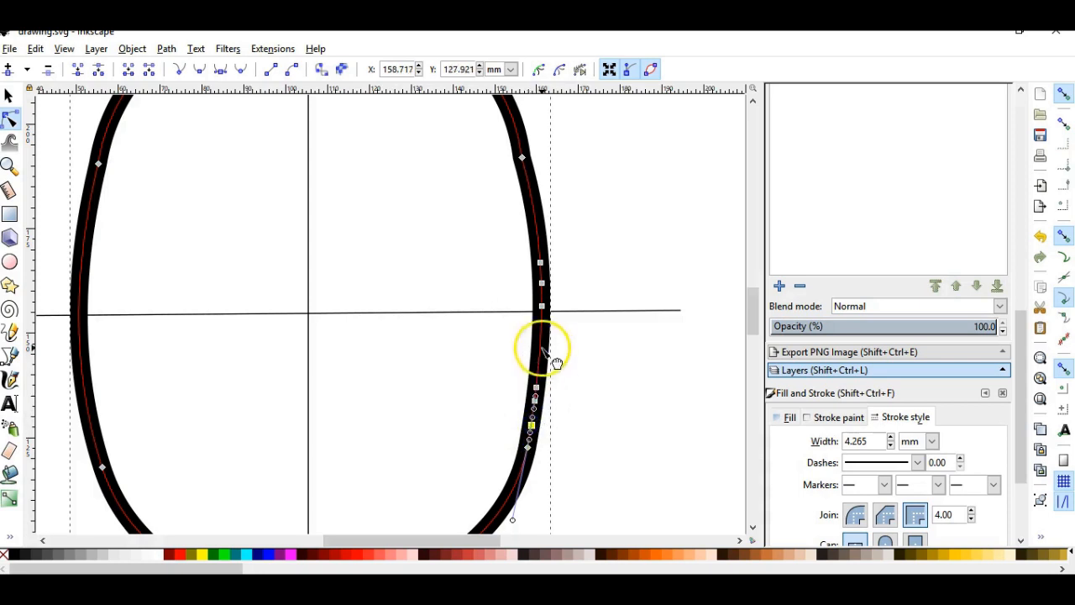
Step: Bow the right-side segment below the horizontal line outward into a rounded ear shape
left_click_drag(556, 365, 574, 384)
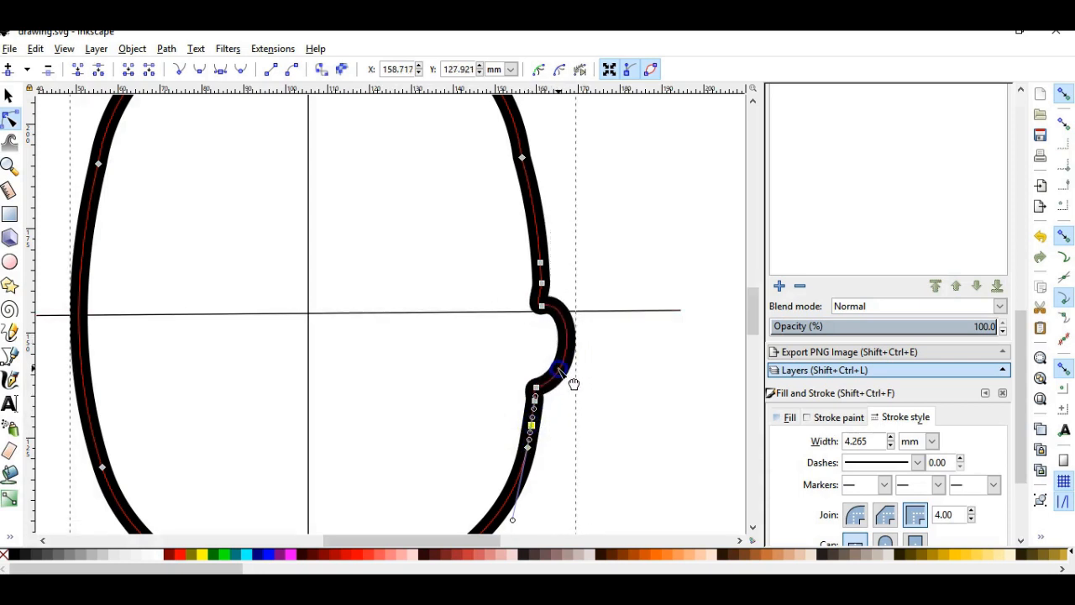
scroll(573, 384, "down", 2)
scroll(566, 372, "up", 4)
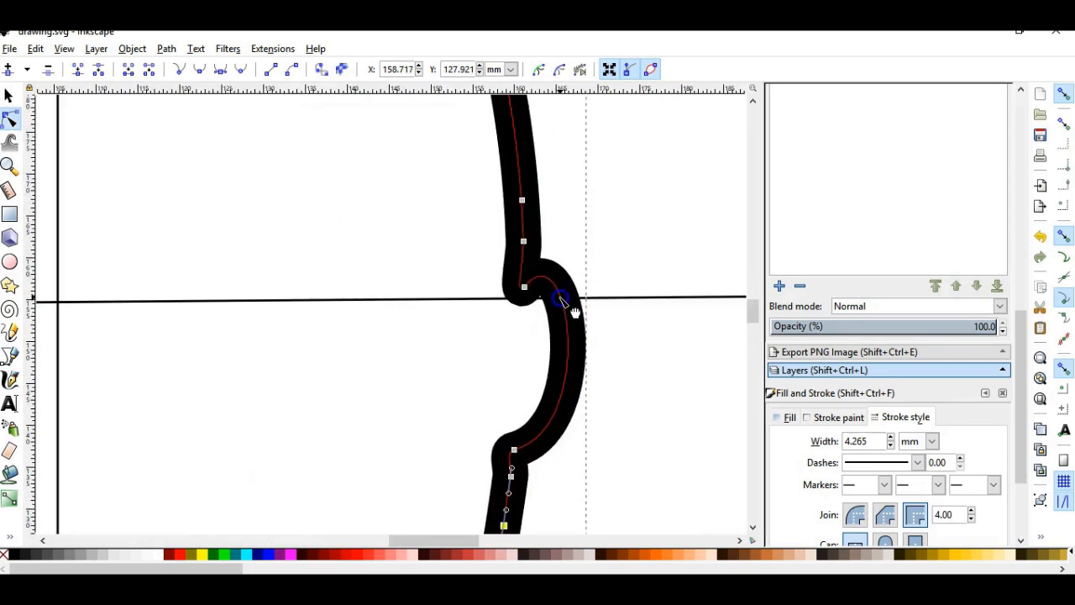
left_click_drag(561, 298, 556, 283)
scroll(619, 367, "down", 3)
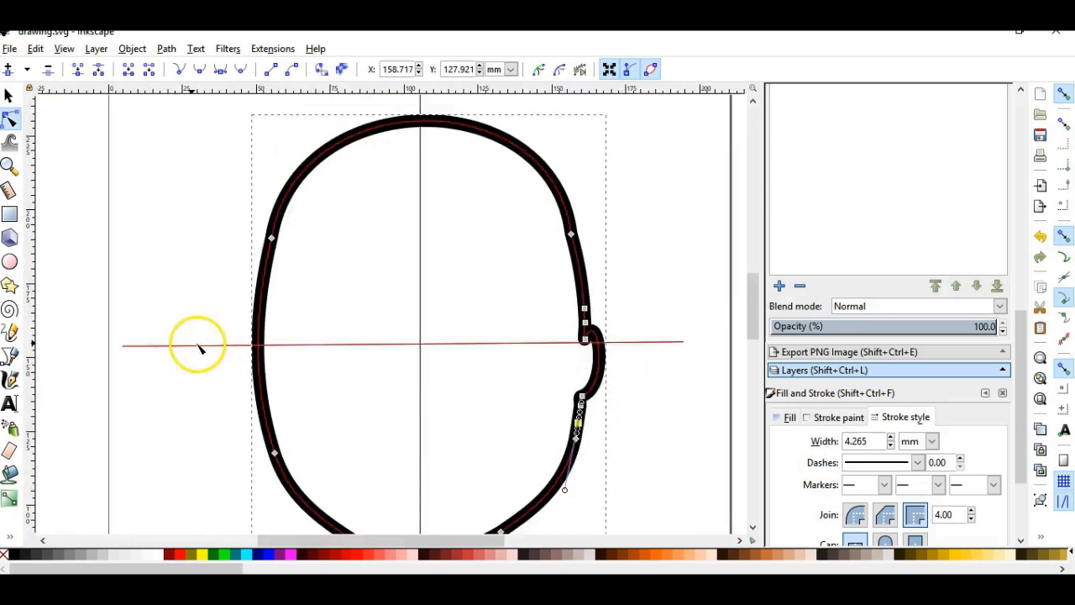
Step: Add nodes on the outline's left side around the horizontal line and bow the segment below it outward into a matching ear
double_click(259, 344)
double_click(258, 325)
double_click(259, 306)
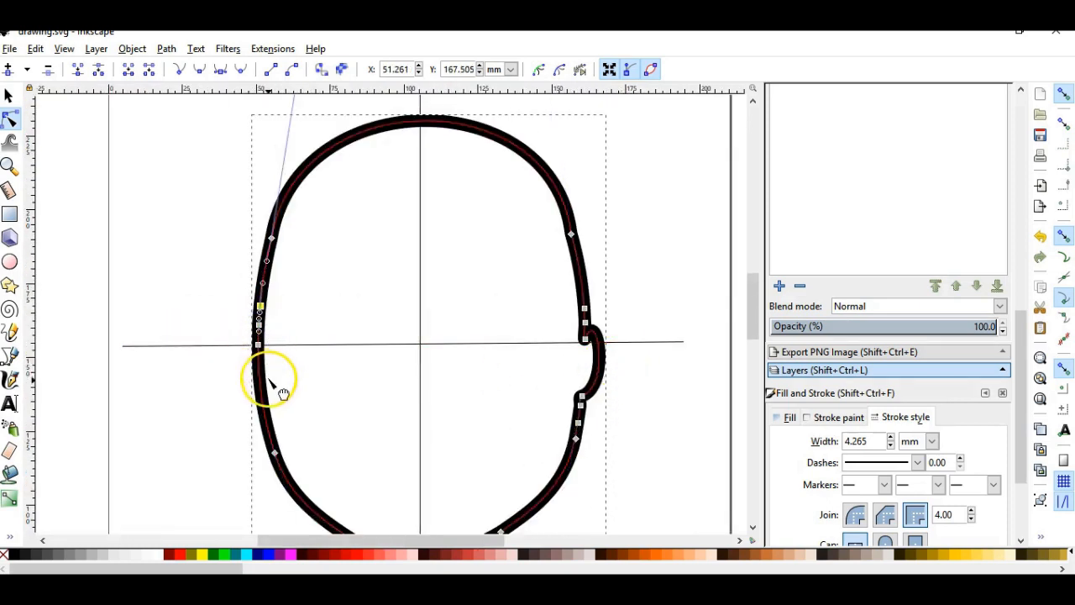
left_click_drag(269, 381, 235, 405)
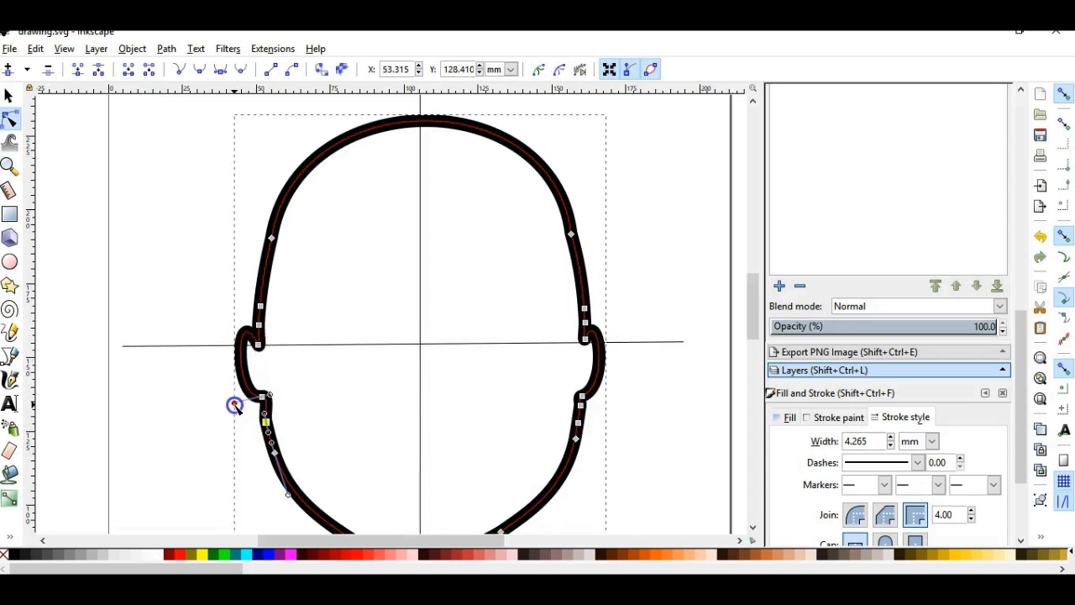
Step: Delete the surplus nodes just below the two ears to clean up the jaw line
scroll(235, 405, "down", 2)
left_click(581, 344)
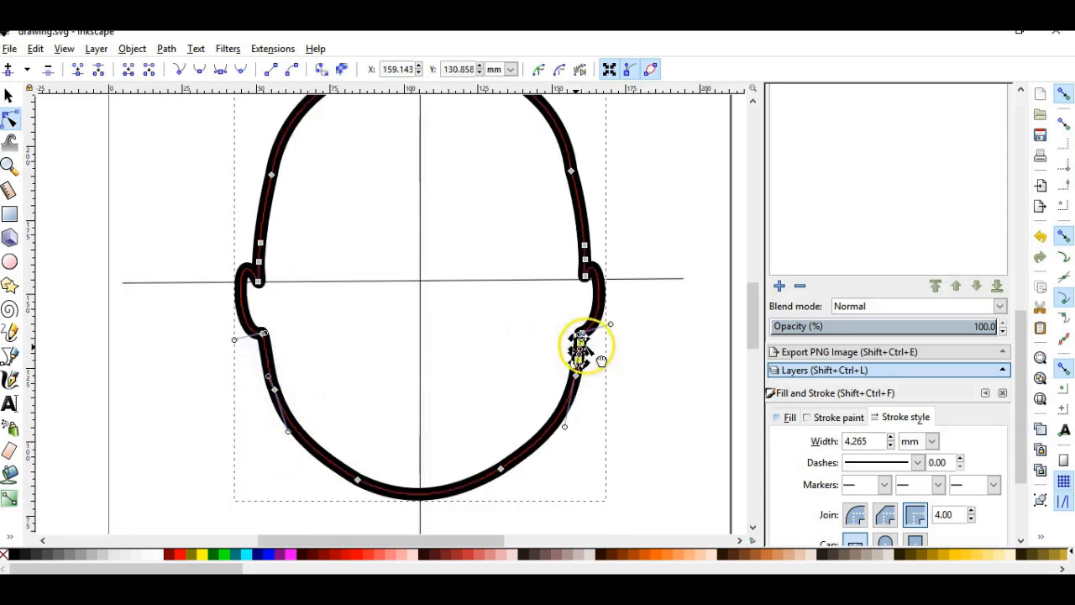
left_click_drag(586, 344, 586, 349)
left_click(660, 445)
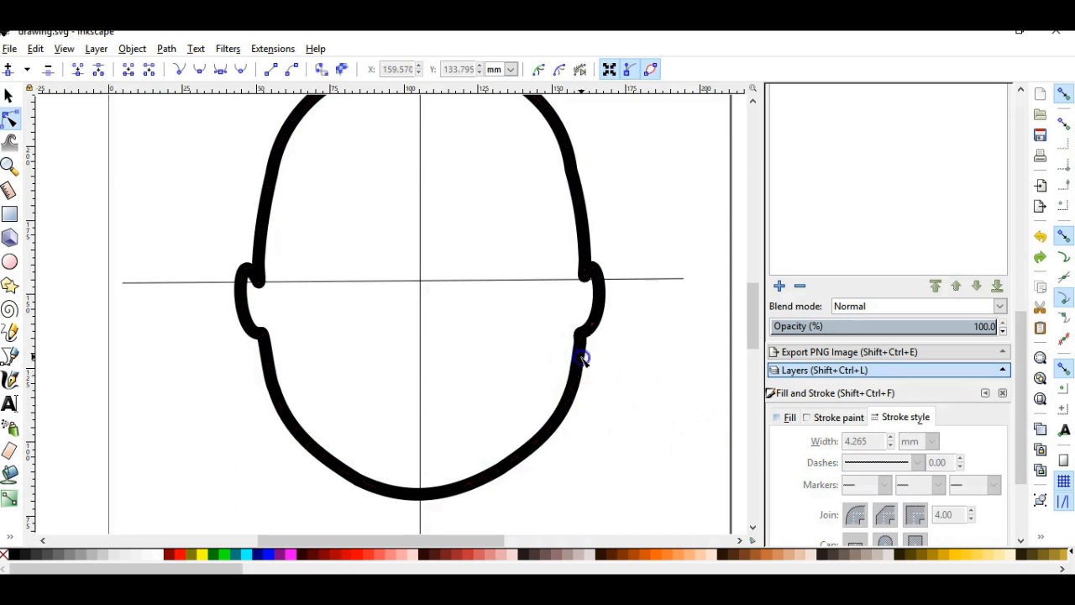
left_click(581, 356)
left_click(577, 374)
left_click(628, 434)
scroll(619, 397, "up", 2)
scroll(429, 406, "down", 1)
left_click(310, 339)
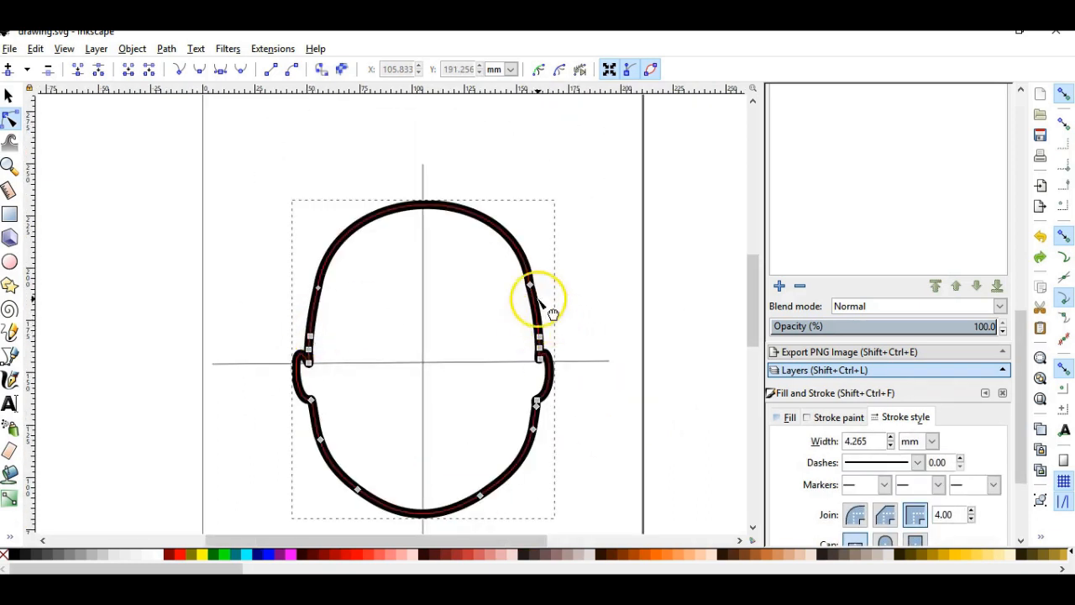
Step: Add a node on the head's upper-right curve and pull the right temple node up and outward into a wide point
left_click(537, 306)
double_click(485, 219)
left_click(362, 220)
left_click_drag(530, 284, 588, 231)
Step: Add a node on the head's upper-left curve and pull the left temple node outward to about X 23, Y 223 mm
double_click(371, 216)
left_click_drag(319, 287, 249, 247)
key("ctrl+z")
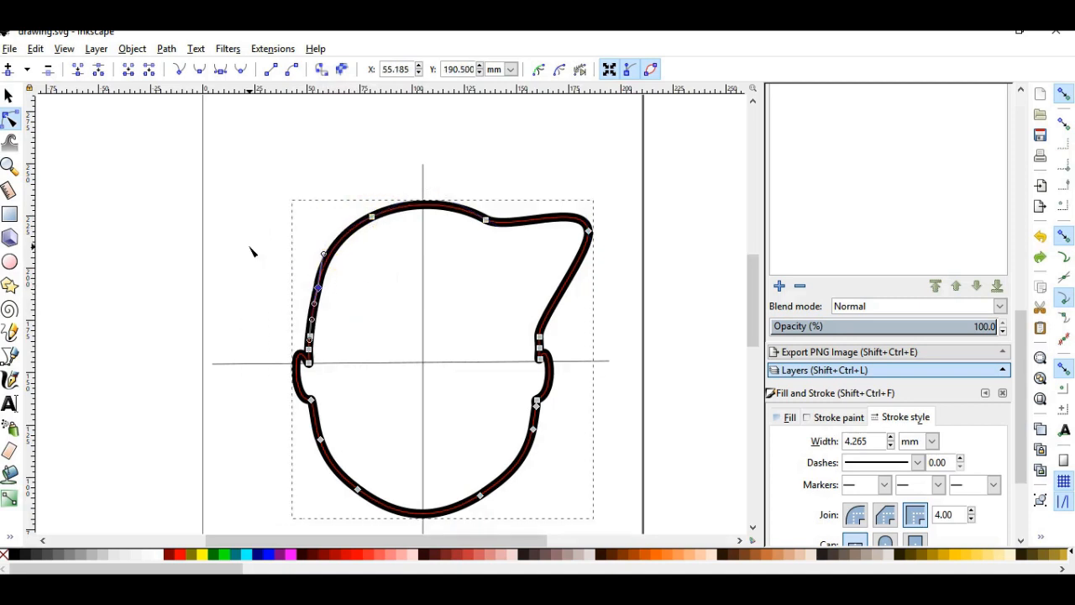
left_click_drag(319, 288, 251, 221)
key("ctrl+z")
left_click(323, 265)
left_click(319, 287)
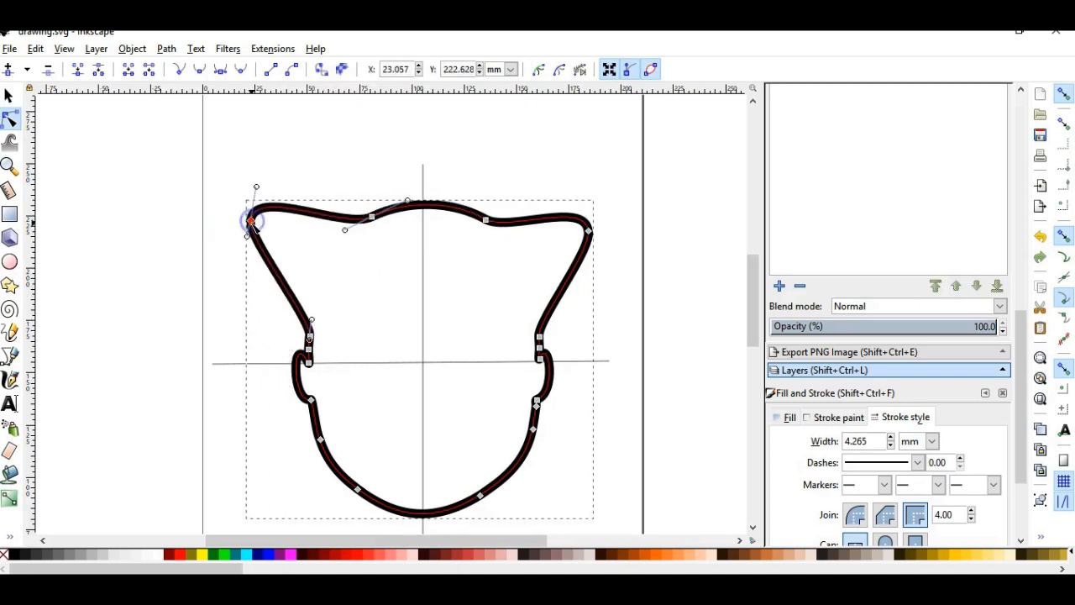
Step: Add a node on the top curve just inside each of the two dips
left_click_drag(537, 219, 544, 166)
key("ctrl+z")
double_click(472, 213)
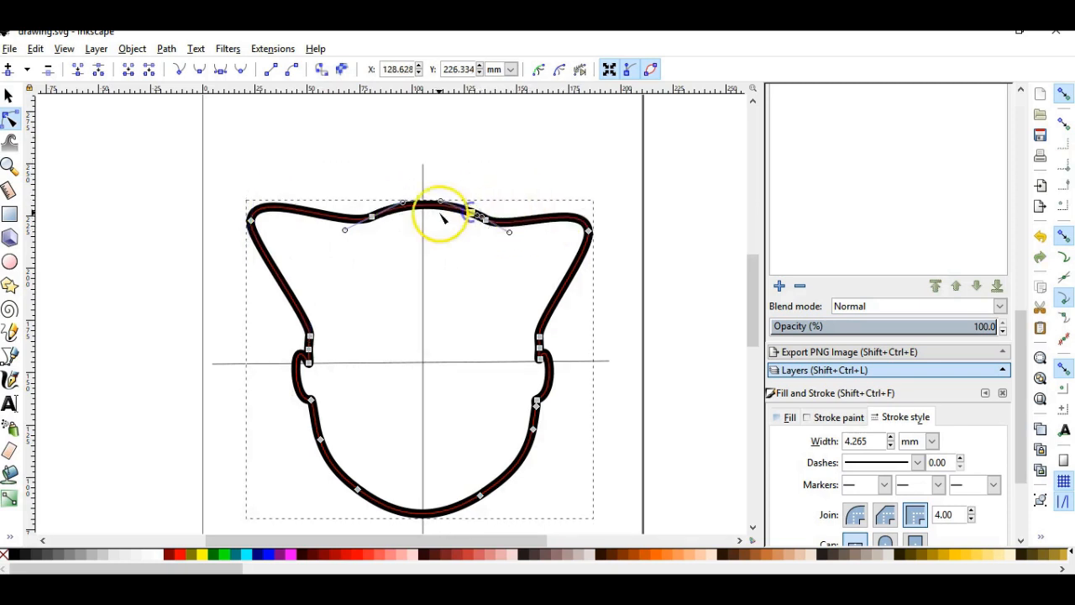
double_click(395, 209)
Step: Bow the upper and lower segments of both side points into rounded lobes, moving the right outer node to about X 206, Y 232 mm
left_click_drag(550, 223, 545, 165)
left_click_drag(575, 271, 613, 280)
left_click_drag(588, 231, 633, 202)
left_click_drag(582, 147, 576, 171)
left_click_drag(287, 293, 234, 310)
left_click_drag(316, 213, 319, 171)
left_click_drag(573, 171, 576, 157)
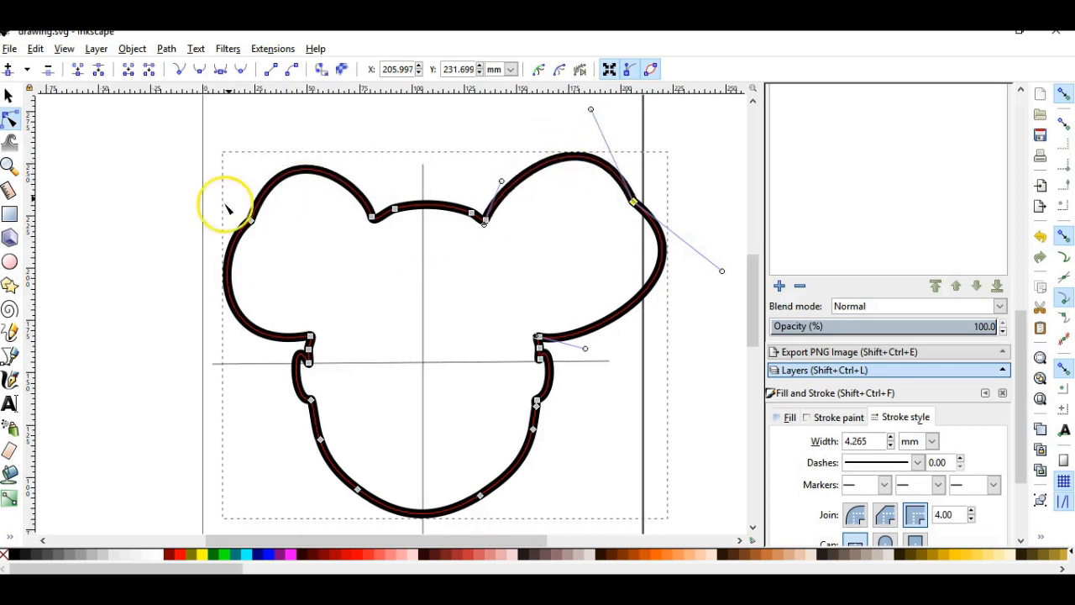
Step: Add nodes along the rising inner curve of the right lobe, from the dip to near its top
left_click_drag(495, 209, 502, 201)
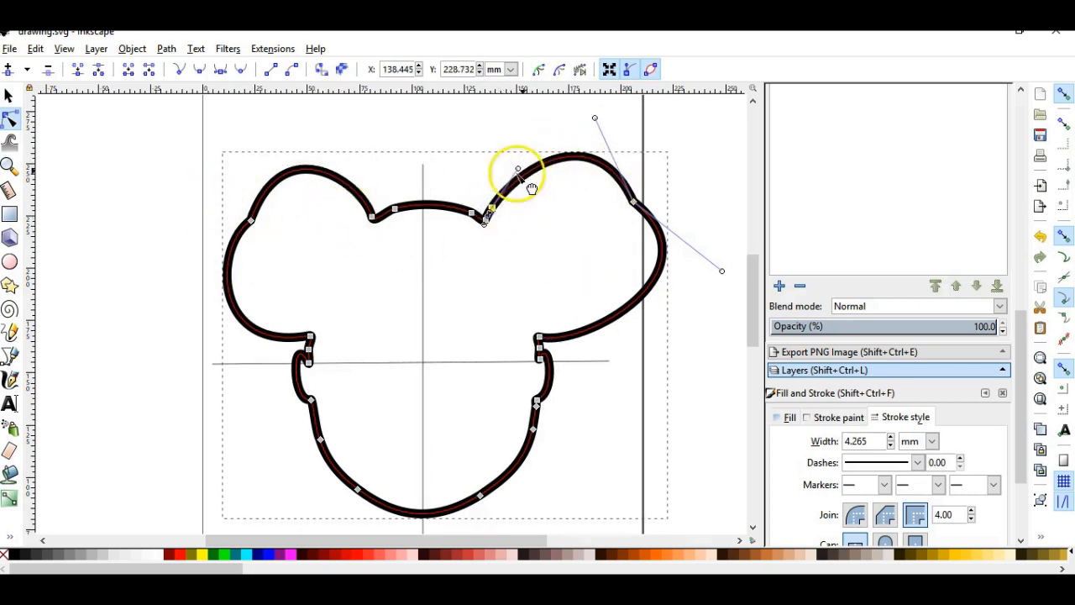
scroll(530, 164, "up", 3)
double_click(485, 220)
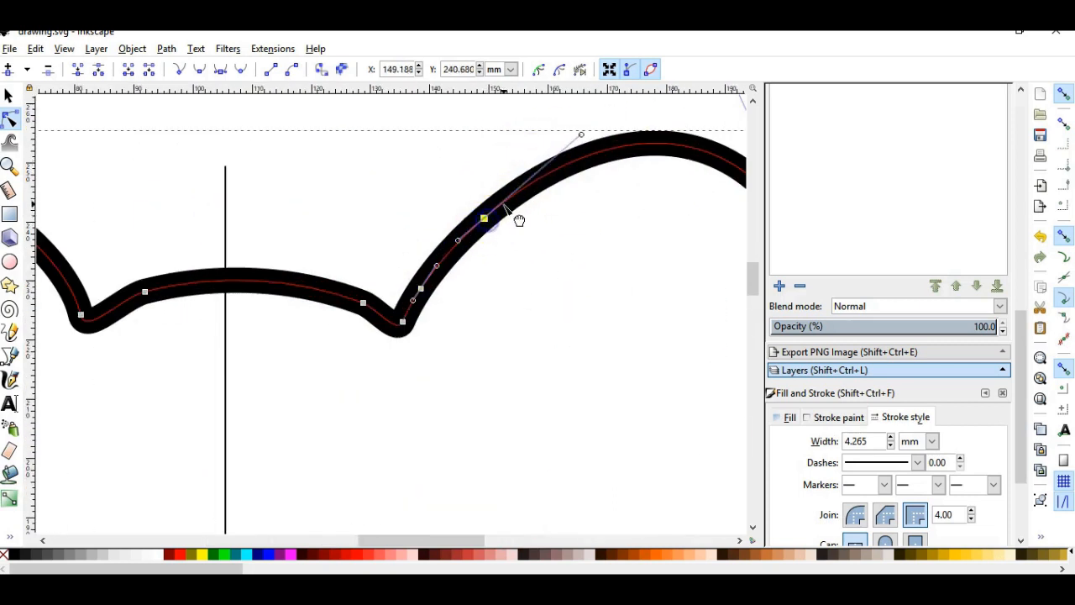
left_click_drag(512, 224, 579, 180)
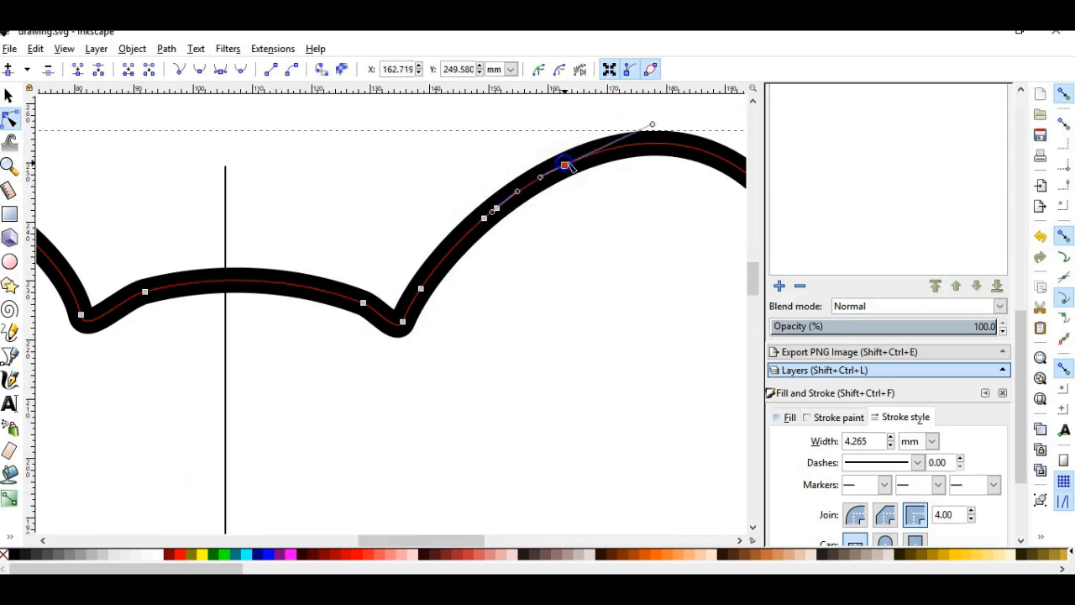
scroll(578, 157, "down", 3)
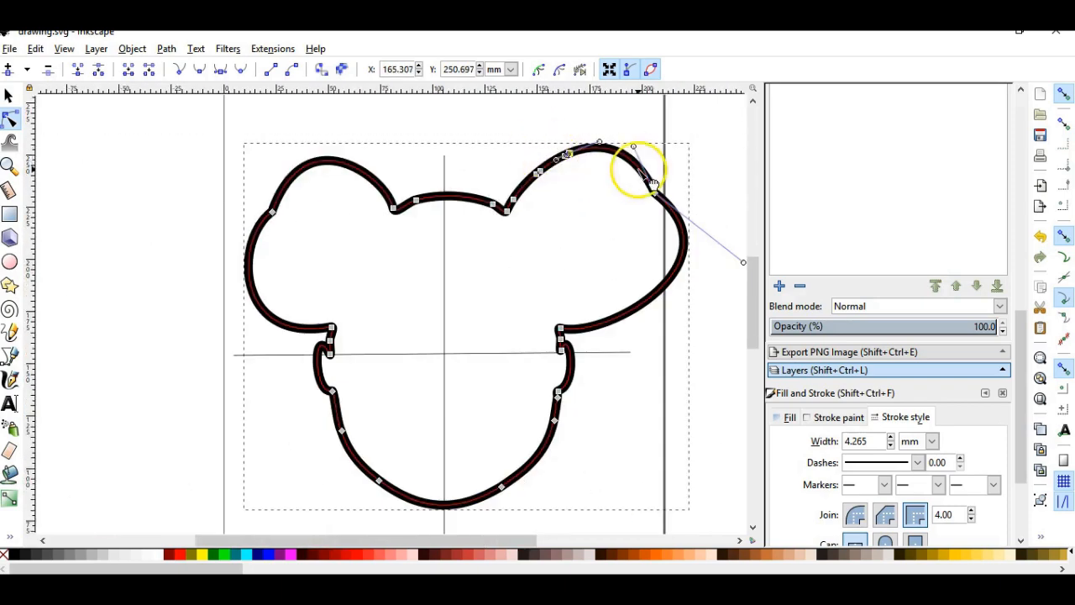
Step: Add two closely spaced node pairs on the right lobe's upper curve, between its top and the outer corner node
scroll(650, 158, "up", 3)
double_click(544, 148)
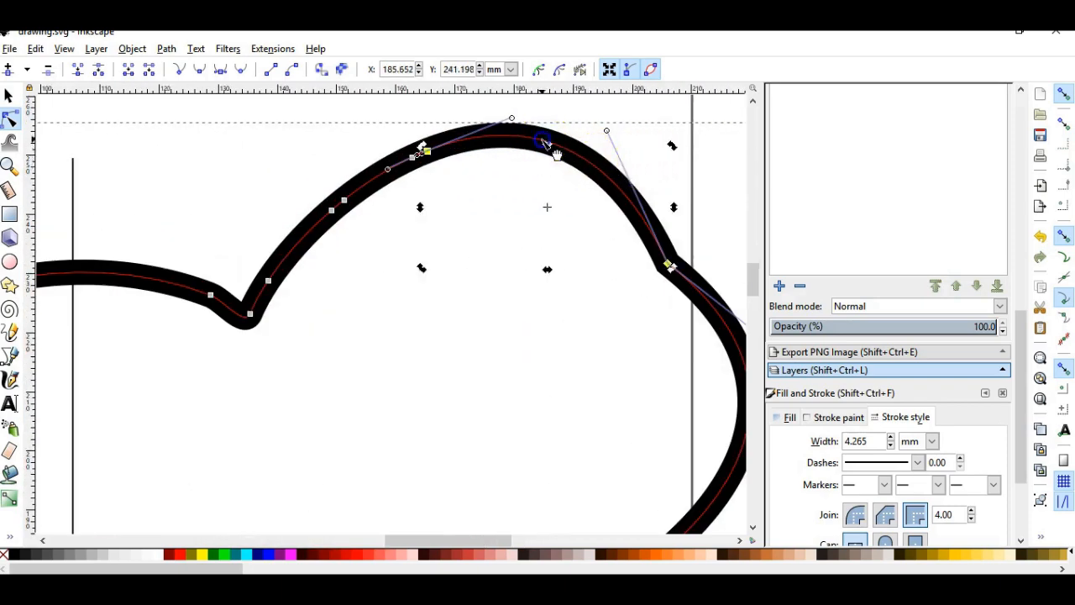
left_click(620, 193)
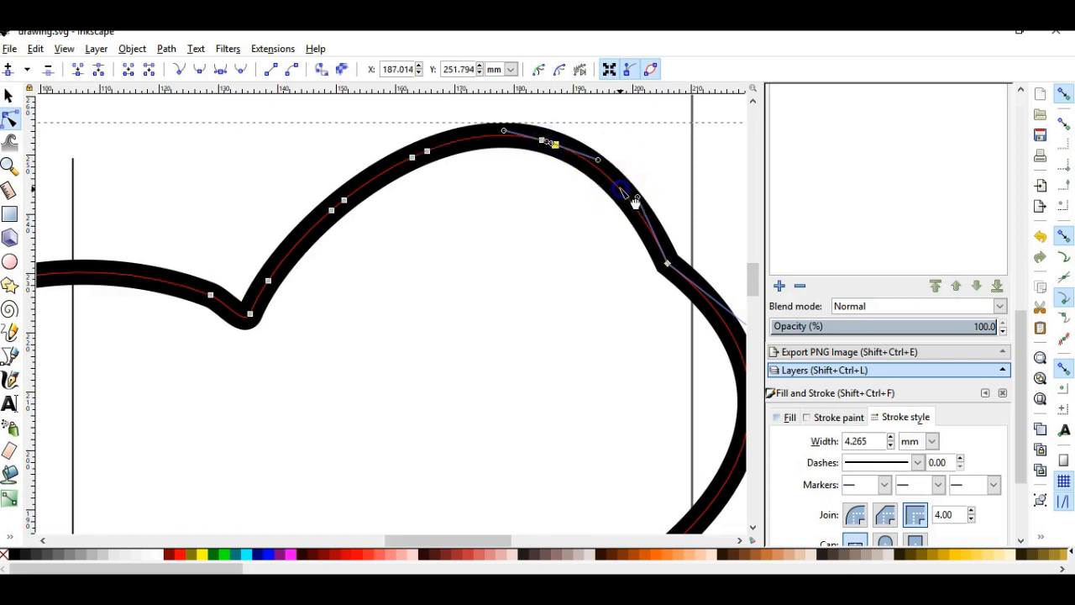
double_click(621, 192)
double_click(628, 198)
scroll(520, 220, "down", 3)
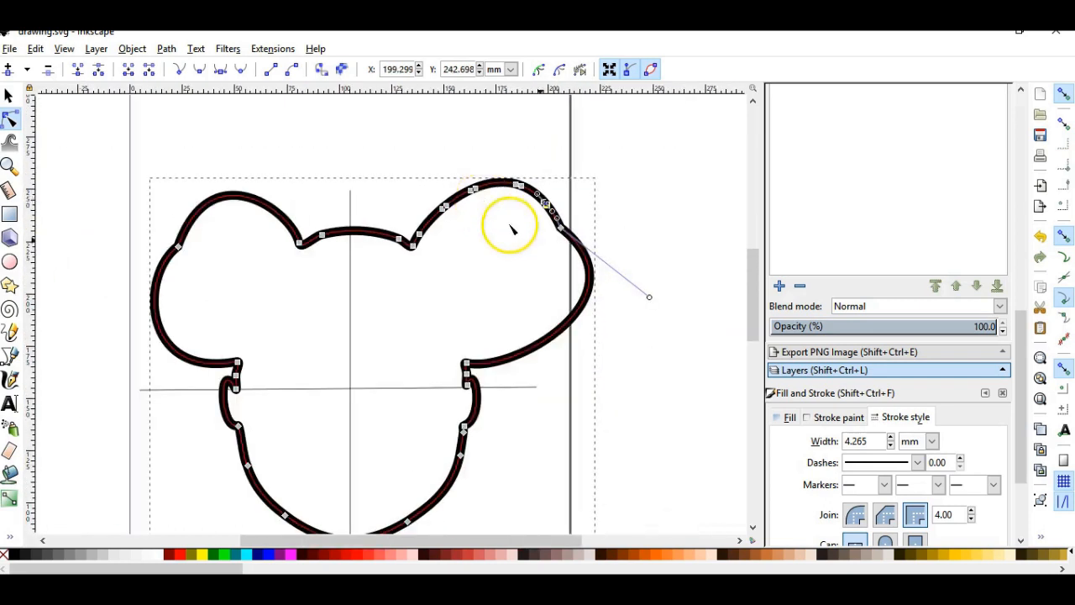
Step: Add three closely spaced node pairs down the right lobe's outer side and along its lower curve
scroll(597, 283, "up", 2)
left_click(577, 229)
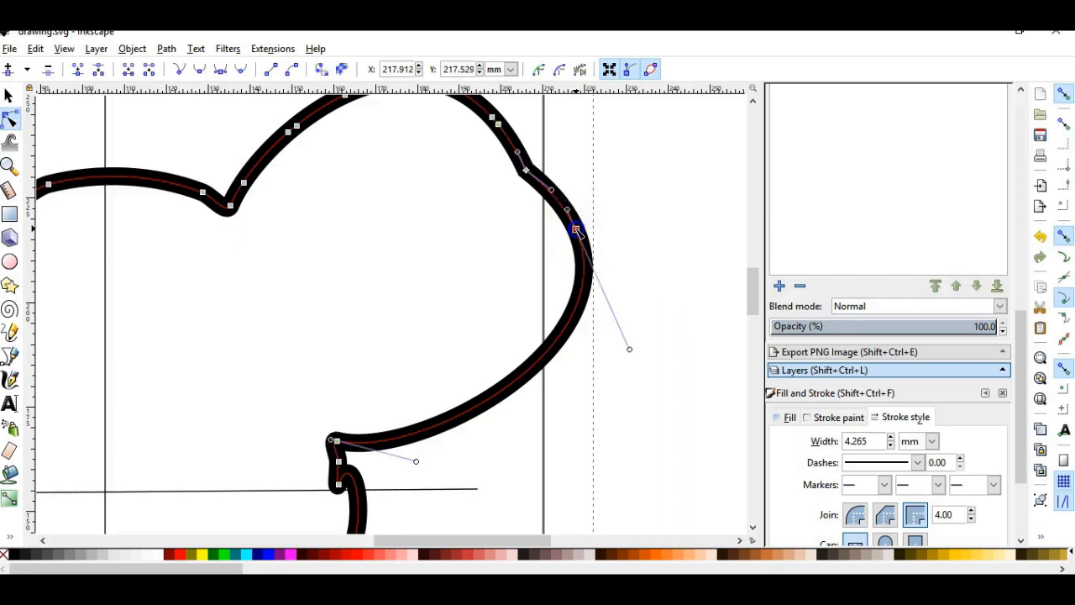
left_click_drag(593, 262, 583, 345)
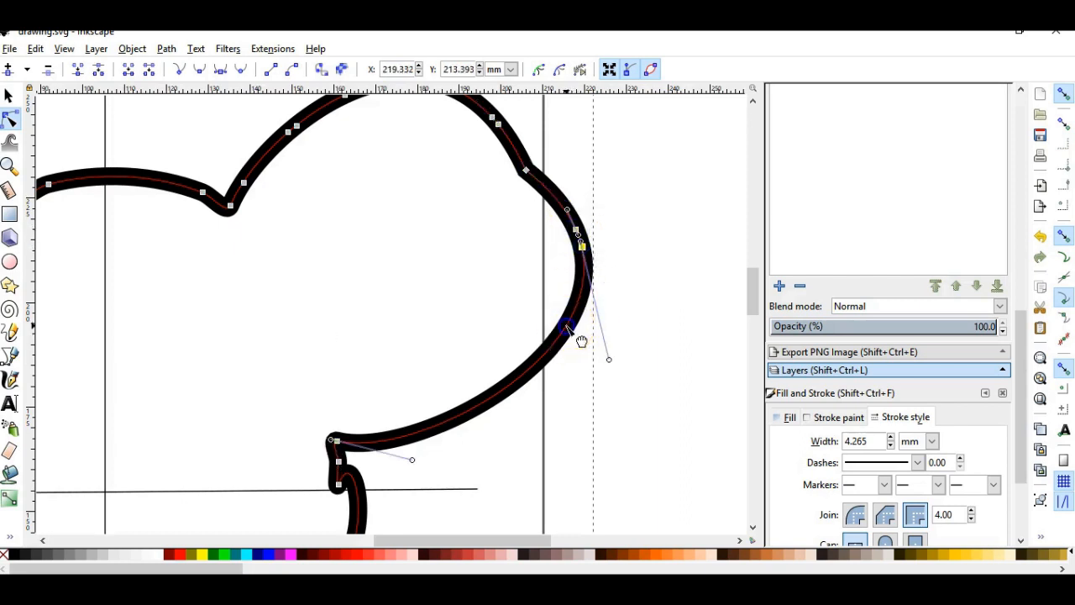
double_click(563, 329)
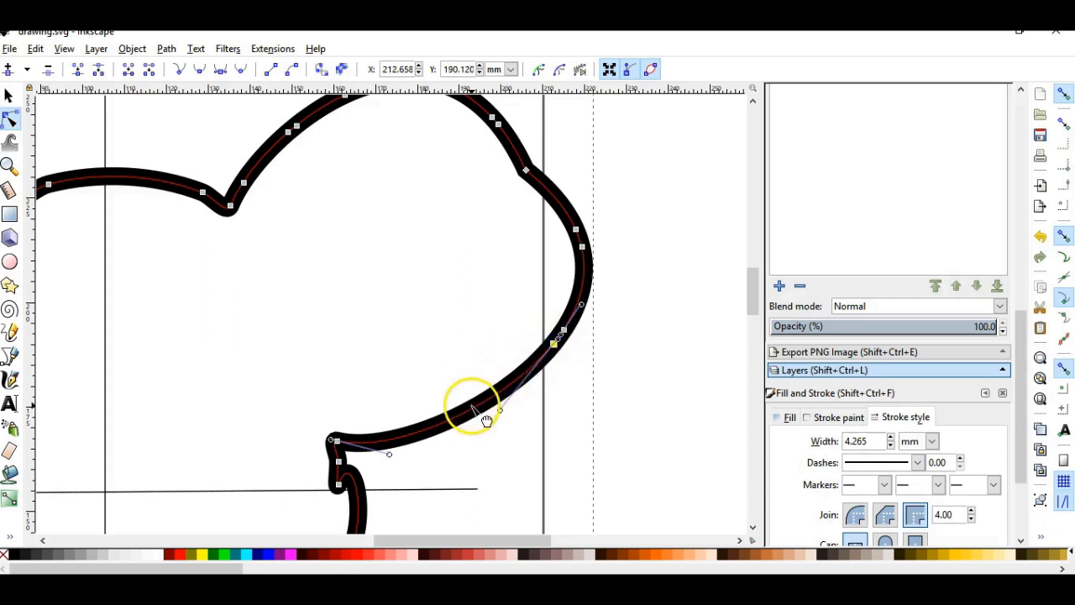
double_click(471, 407)
double_click(454, 418)
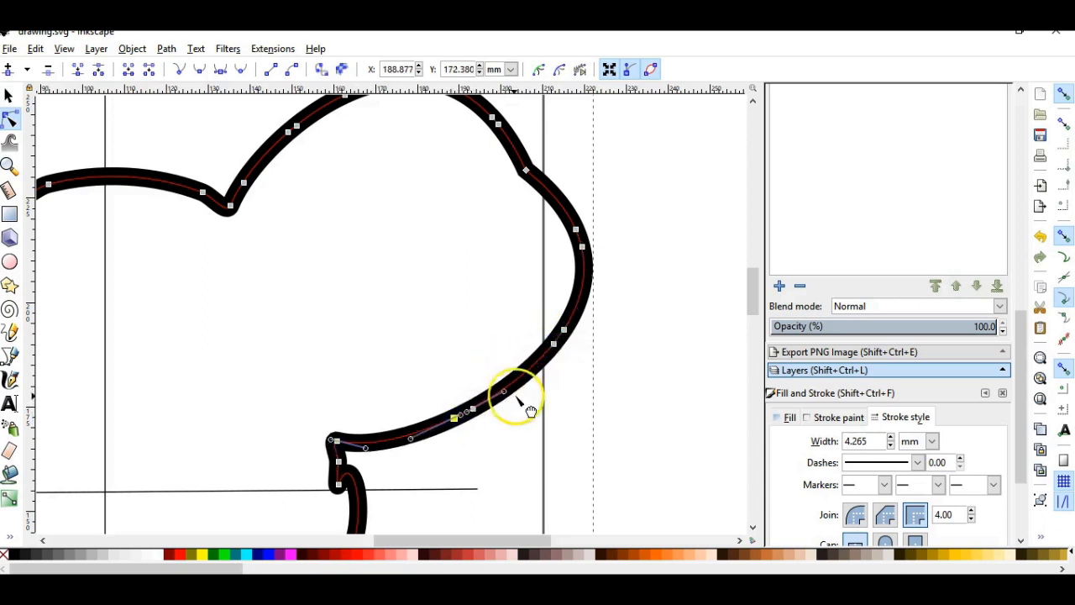
Step: Add closely spaced node pairs around the left lobe, from its inner curve over the top and down the outer side
scroll(516, 394, "down", 3)
scroll(238, 319, "up", 3)
double_click(460, 273)
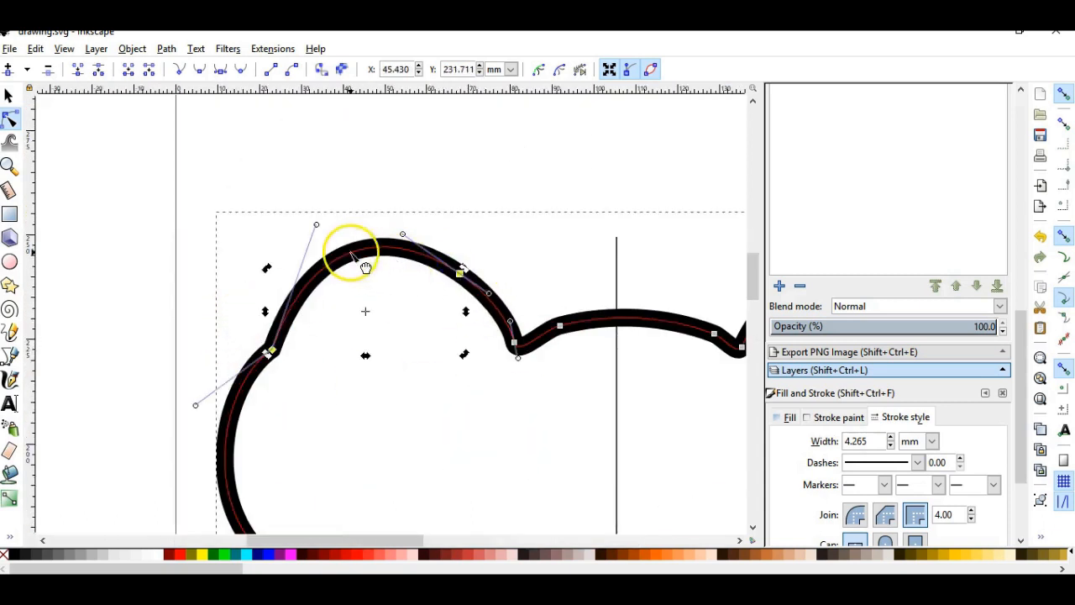
double_click(362, 250)
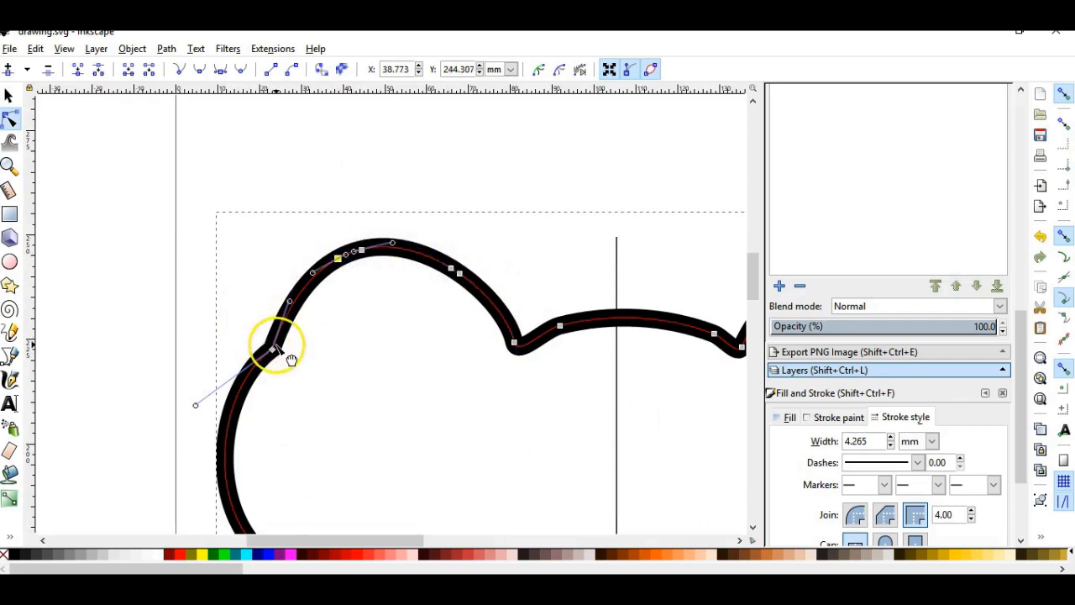
double_click(279, 336)
scroll(192, 360, "down", 3)
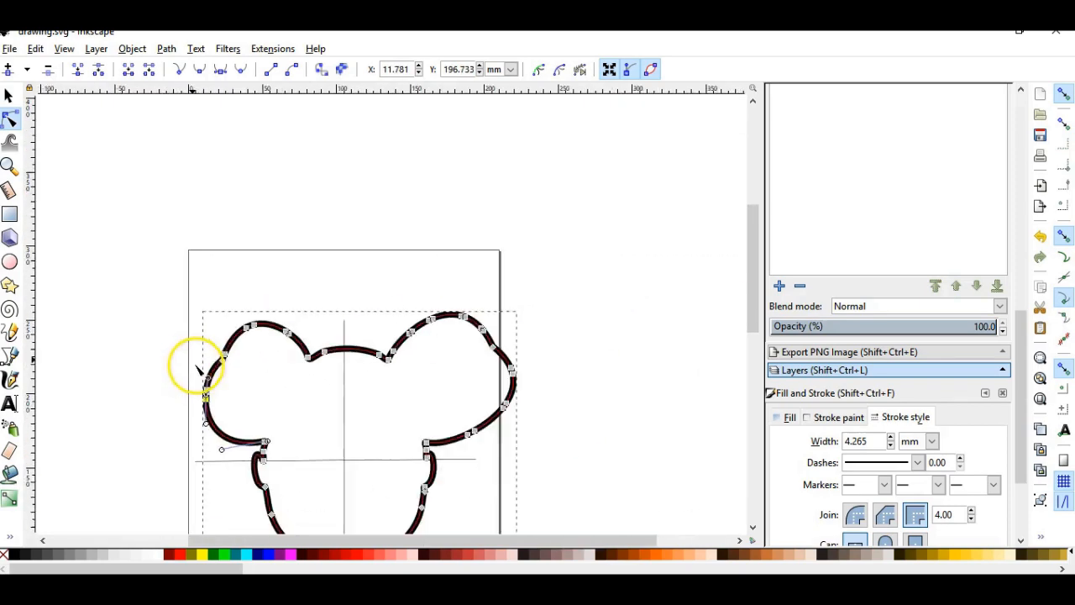
scroll(232, 449, "up", 3)
double_click(214, 411)
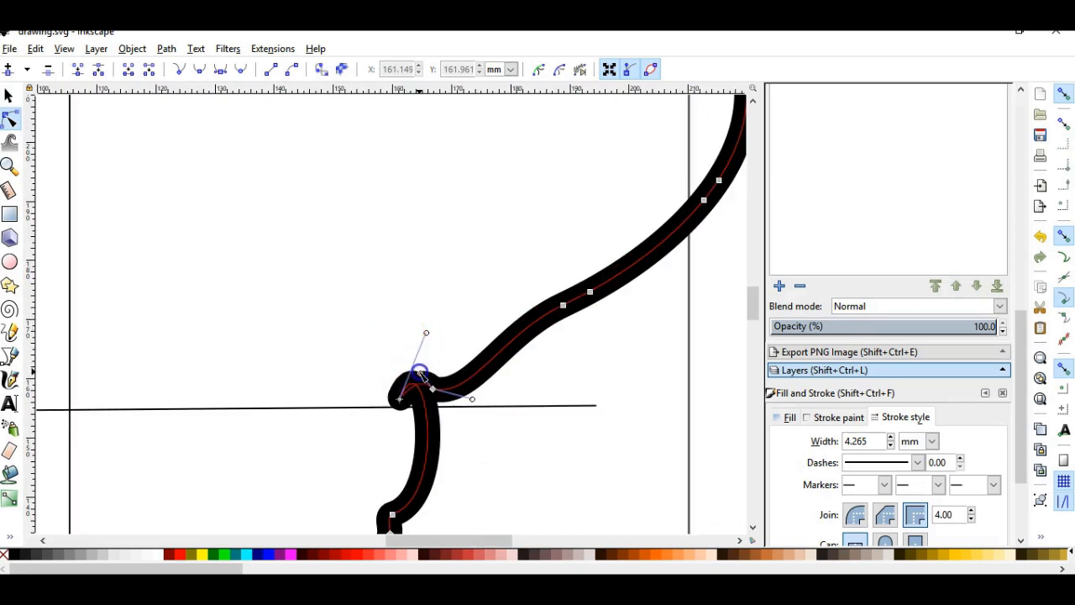
Step: Bow the right lobe's lower and outer segments outward into rounded scallops between the node pairs
left_click_drag(495, 369, 534, 380)
scroll(463, 259, "down", 3)
scroll(454, 262, "up", 3)
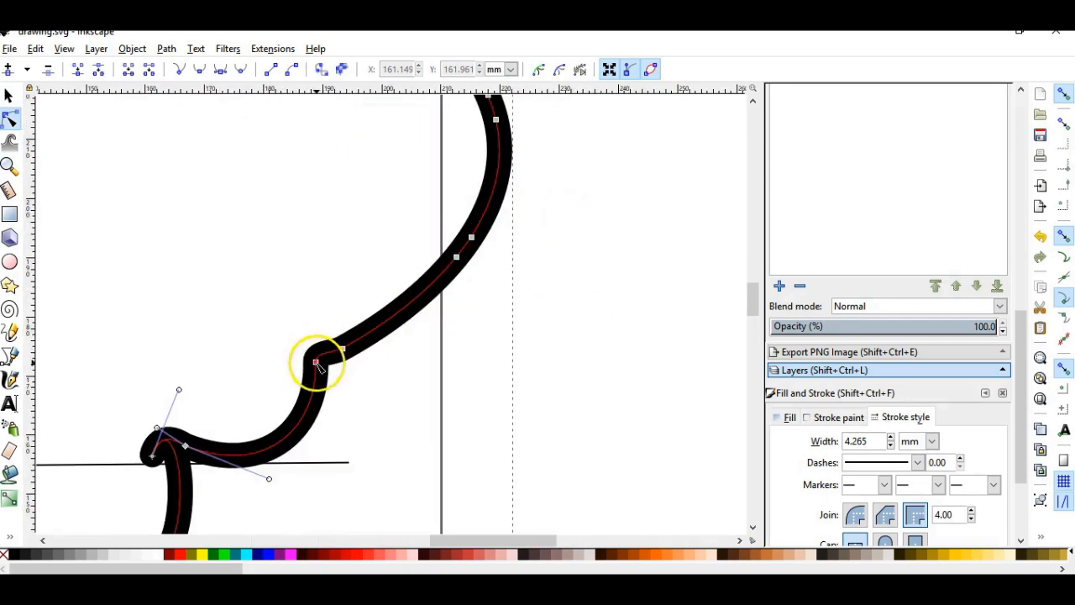
left_click(336, 389)
left_click_drag(408, 311, 464, 337)
left_click_drag(492, 180, 518, 189)
Step: Move the node pair between the two lowest scallops of the right lobe slightly down and outward
scroll(522, 191, "down", 3)
scroll(524, 176, "up", 3)
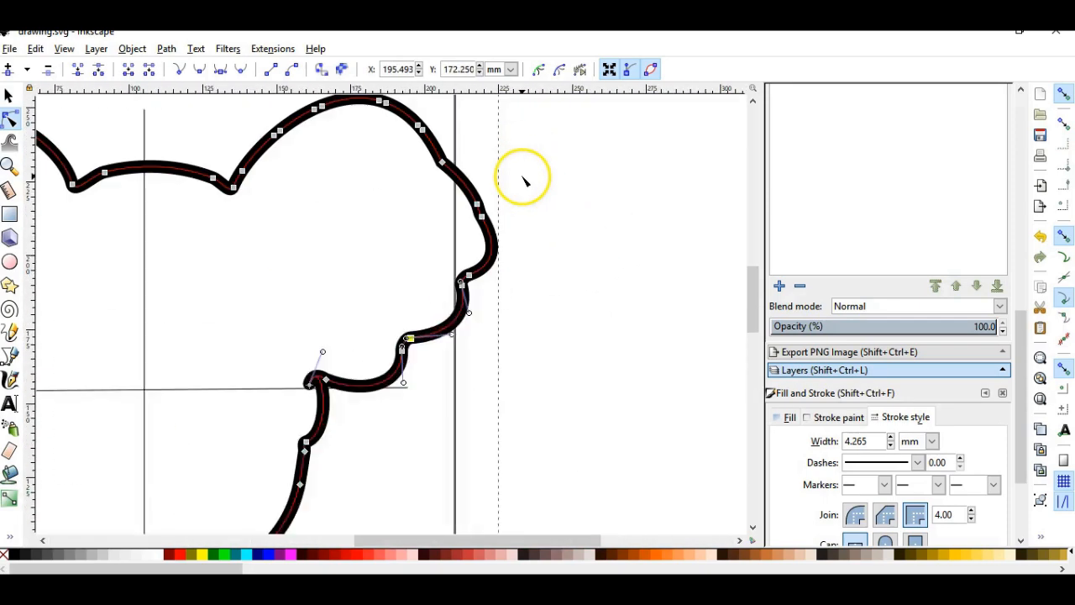
mouse_move(402, 366)
left_mouse_down()
mouse_move(407, 344)
mouse_move(418, 352)
left_mouse_up()
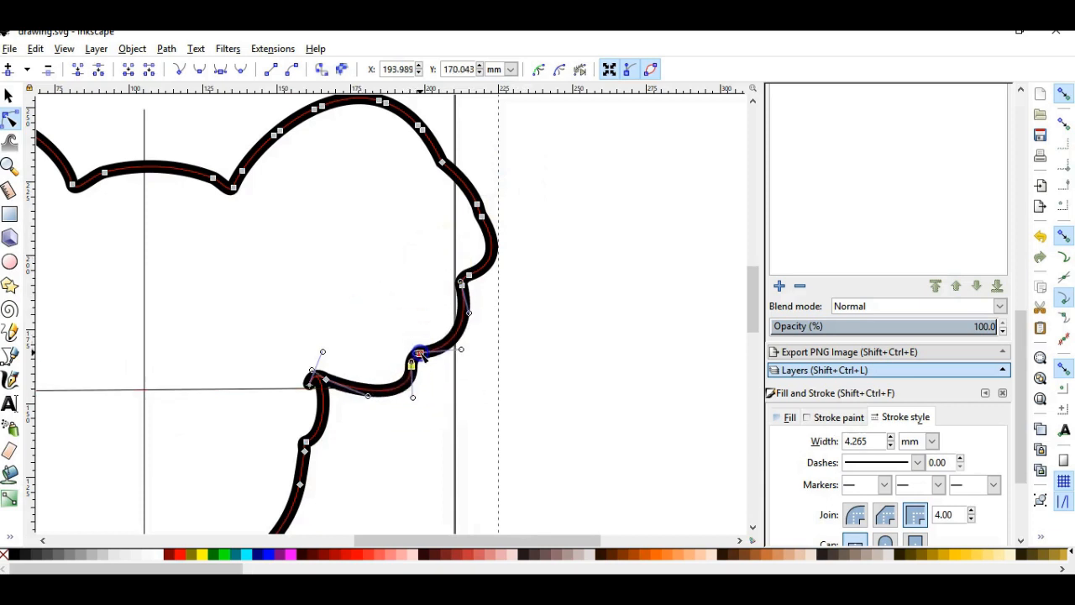
Step: Bow the right lobe's remaining outer, top and inner segments outward into rounded scallops
scroll(480, 162, "up", 2)
left_click_drag(497, 317, 451, 210)
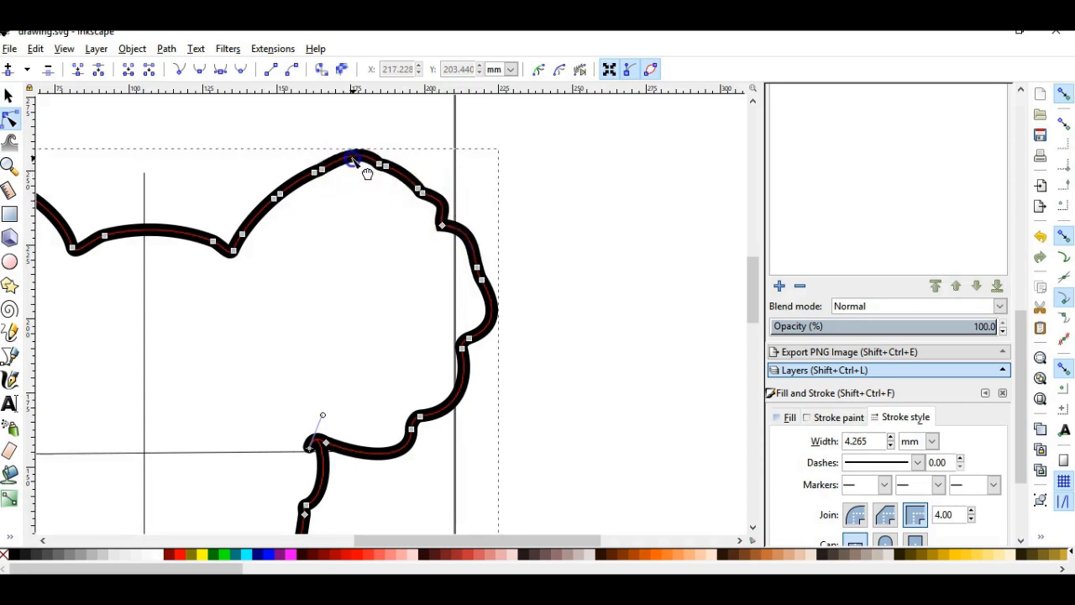
left_click_drag(347, 153, 239, 208)
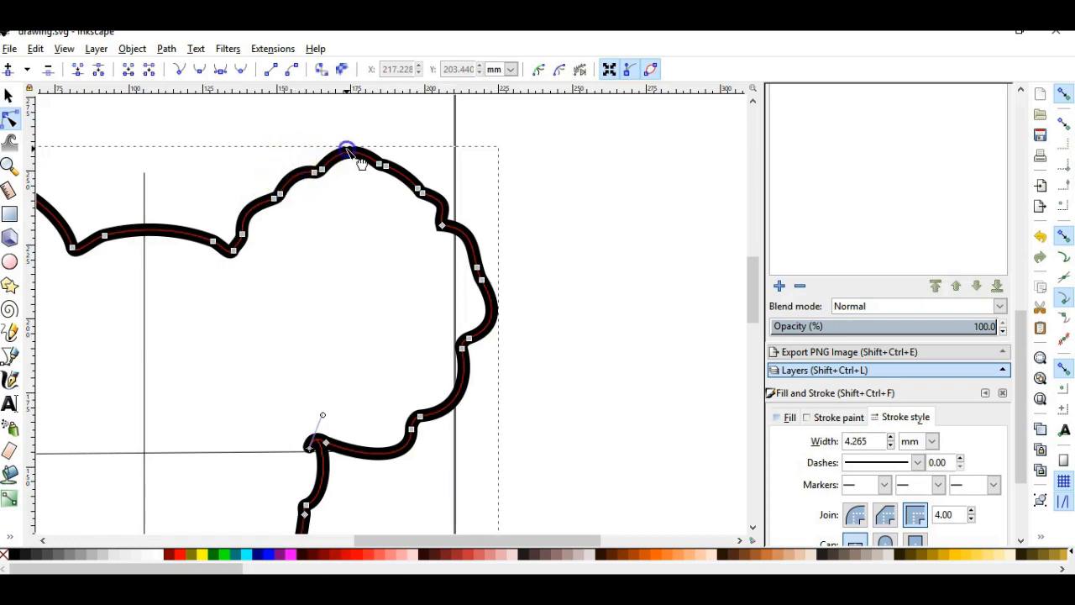
Step: Adjust the right lobe's top scallop and bow the left lobe's innermost segment outward into a rounded scallop
left_click_drag(346, 148, 350, 153)
scroll(328, 290, "up", 2)
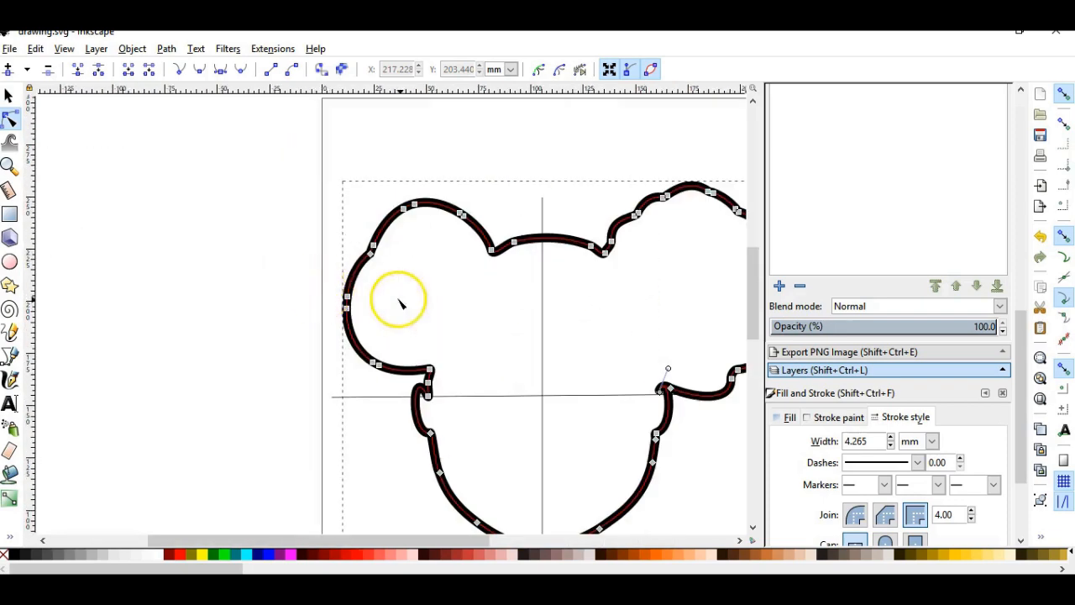
scroll(287, 259, "down", 1)
scroll(432, 261, "up", 1)
left_click_drag(420, 231, 428, 222)
Step: Move the left lobe's upper outer node pair outward and bow the segment below it into a rounded scallop
left_click_drag(242, 176, 353, 273)
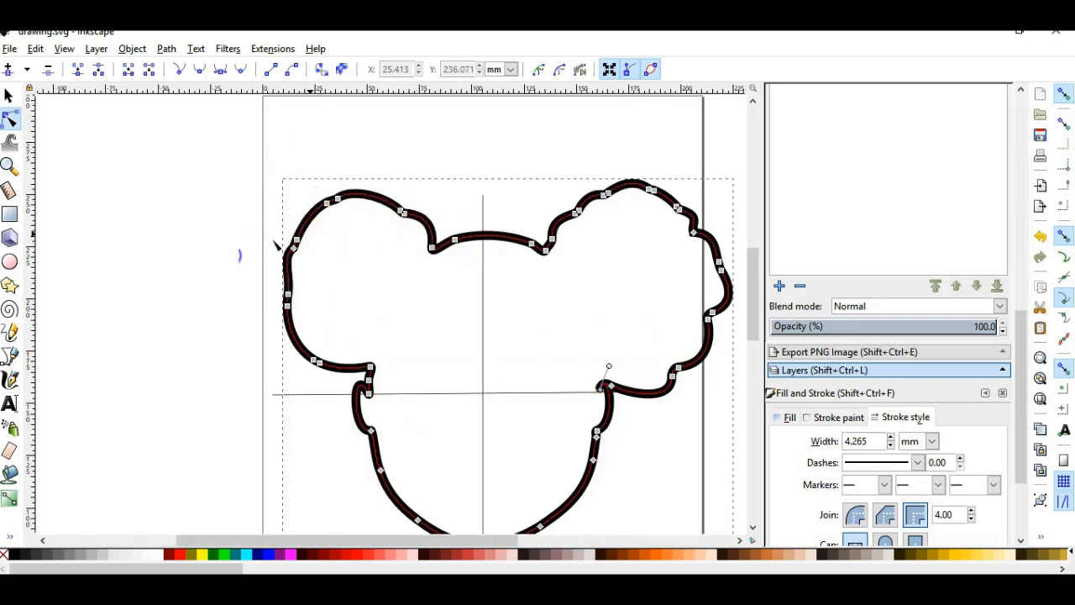
scroll(283, 284, "up", 4)
left_click_drag(106, 246, 100, 249)
Step: Add a node pair on the left lobe's lower outer curve and move the lowest pair down and outward
left_click(189, 383)
left_click_drag(197, 395, 153, 421)
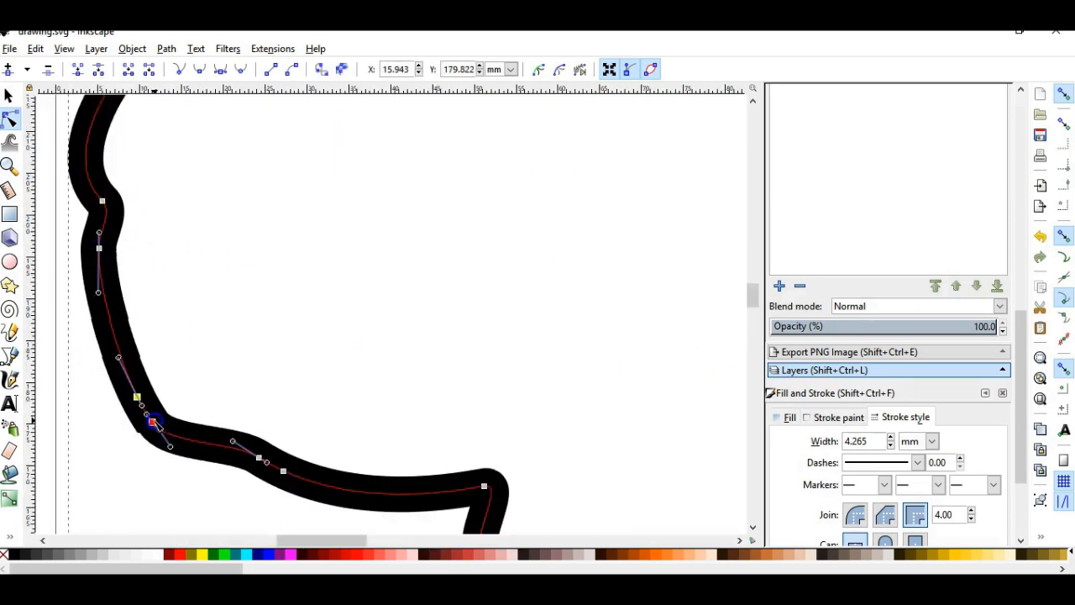
scroll(172, 386, "down", 4)
scroll(244, 451, "up", 2)
left_click_drag(256, 372, 171, 411)
left_click_drag(154, 365, 139, 377)
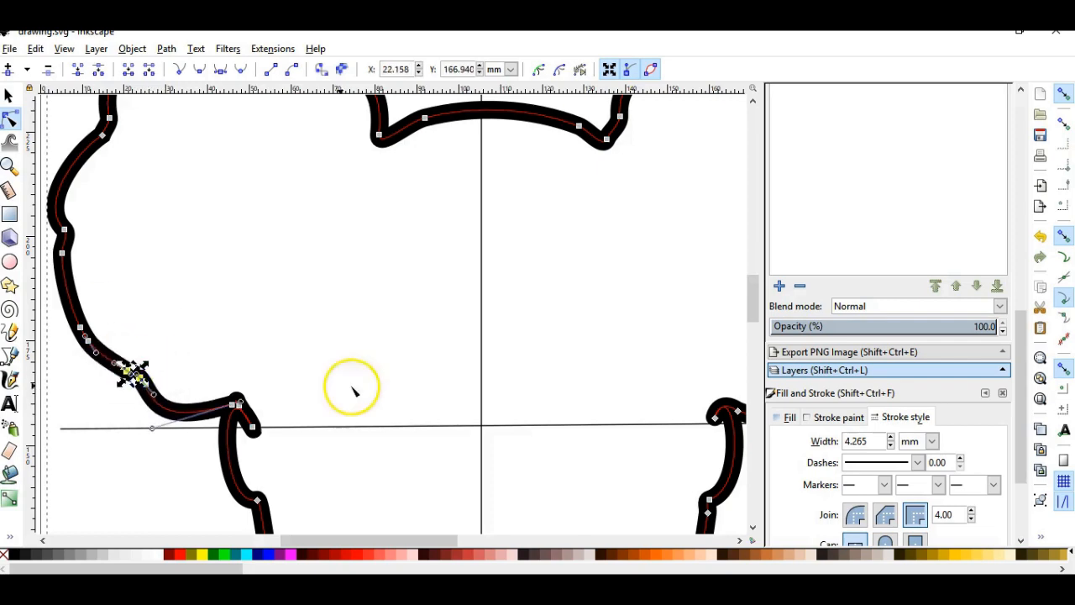
Step: Bow the left lobe's upper outer segment into a scallop and add a node pair along its top curve
scroll(386, 381, "down", 2)
left_click(370, 271)
left_click(294, 202)
left_click_drag(290, 208, 280, 208)
left_click_drag(316, 204, 315, 200)
double_click(330, 204)
scroll(327, 191, "up", 3)
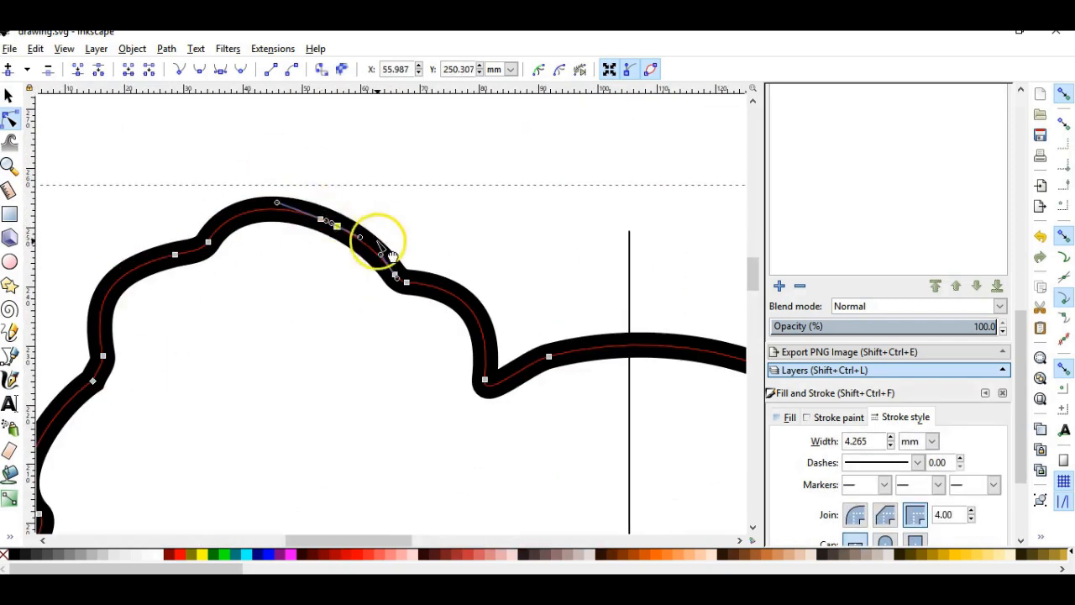
Step: Shift the new top node pair slightly and bow the left lobe's top segments outward into rounded scallops
left_click(198, 249)
scroll(207, 297, "down", 1)
left_click_drag(89, 178, 356, 293)
left_click(333, 265)
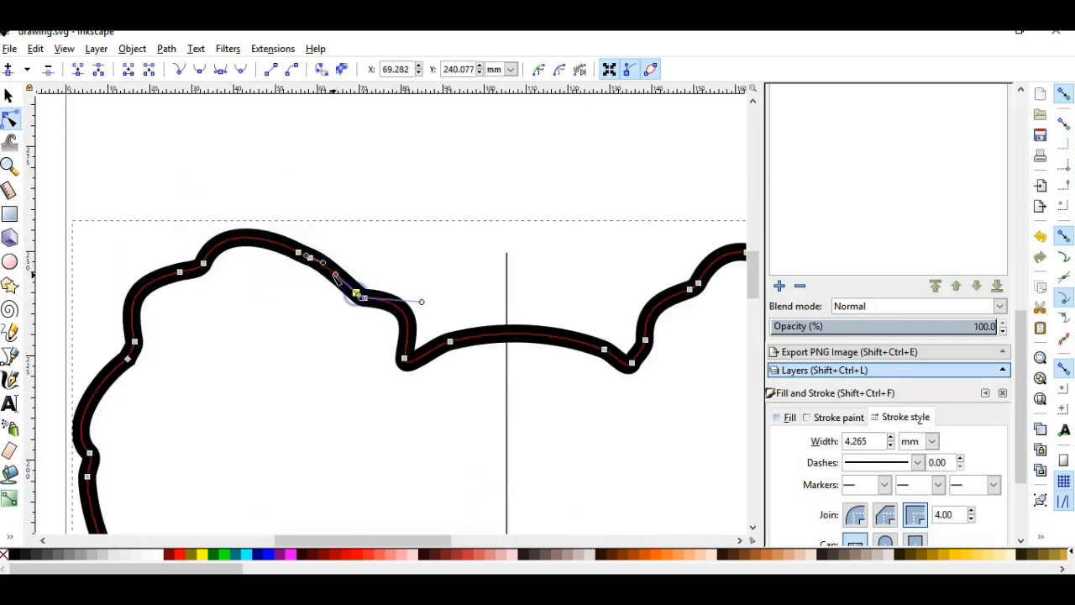
left_click_drag(299, 252, 292, 250)
left_click_drag(244, 237, 240, 236)
Step: Move the left lobe's lowest node pair further down and outward
scroll(378, 275, "down", 4)
left_click(301, 342)
left_click(305, 336)
scroll(313, 328, "up", 3)
left_click_drag(241, 288, 288, 336)
left_click(217, 306)
scroll(271, 341, "down", 2)
left_click(597, 467)
scroll(308, 418, "up", 2)
left_click(299, 325)
scroll(252, 354, "down", 3)
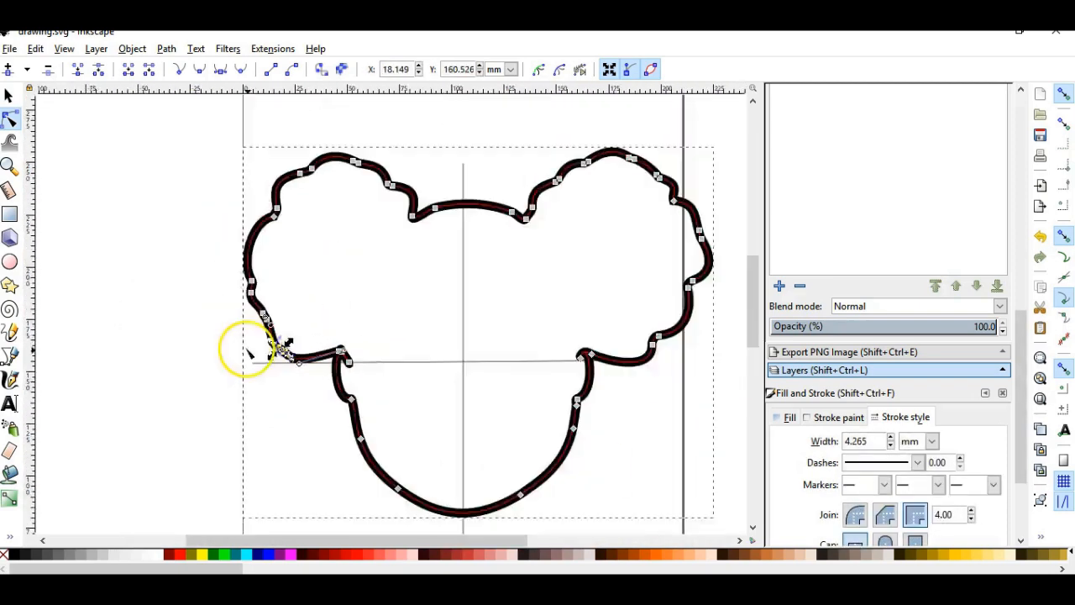
left_click(293, 485)
Step: Add a node where the right lobe's lowest scallop meets the ear and move it down onto the ear's outer edge
scroll(436, 386, "up", 2)
left_click(402, 332)
scroll(404, 332, "up", 2)
left_click(393, 298)
double_click(419, 309)
left_click_drag(419, 309, 398, 335)
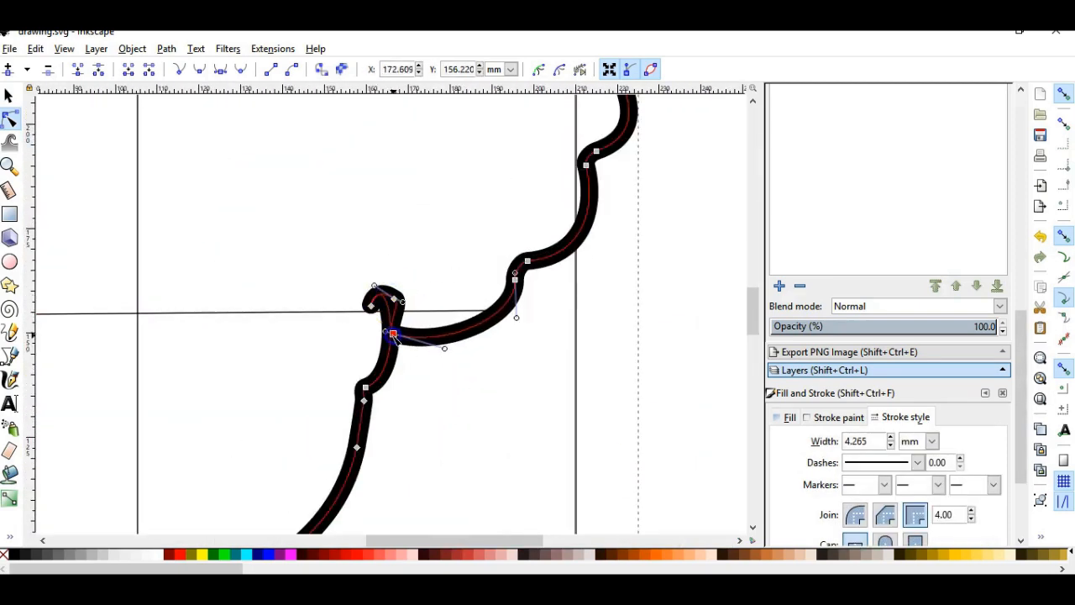
Step: Add a matching node where the left lobe meets the ear, move it down onto the ear, and round the lowest scallop
scroll(581, 308, "down", 4)
scroll(406, 327, "up", 4)
double_click(401, 242)
left_click_drag(402, 242, 414, 295)
left_click_drag(363, 285, 346, 294)
scroll(403, 309, "down", 4)
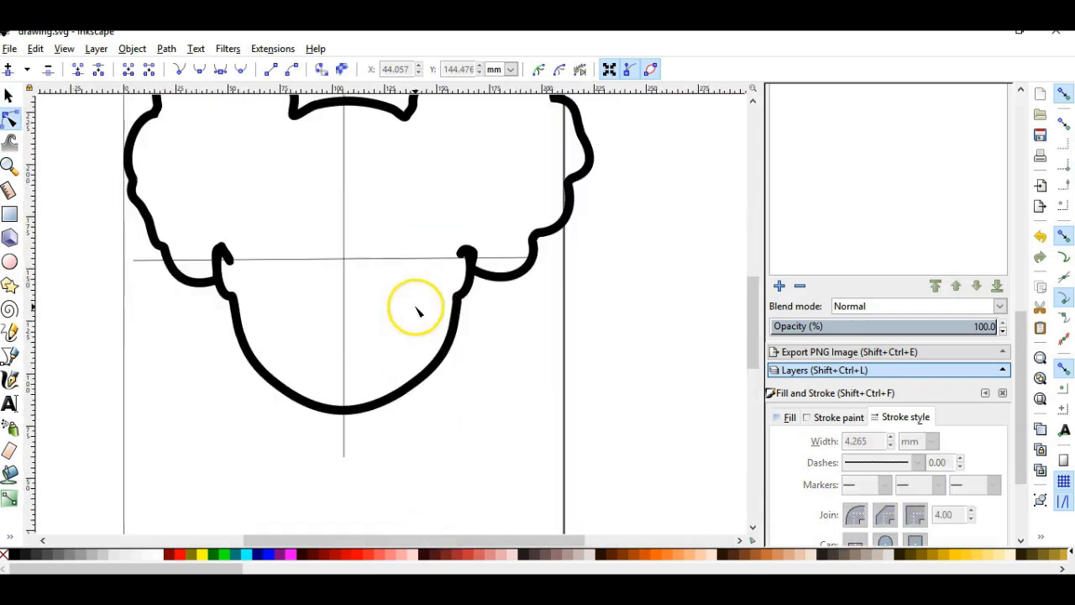
scroll(420, 308, "up", 4)
left_click(270, 266)
scroll(201, 295, "down", 5)
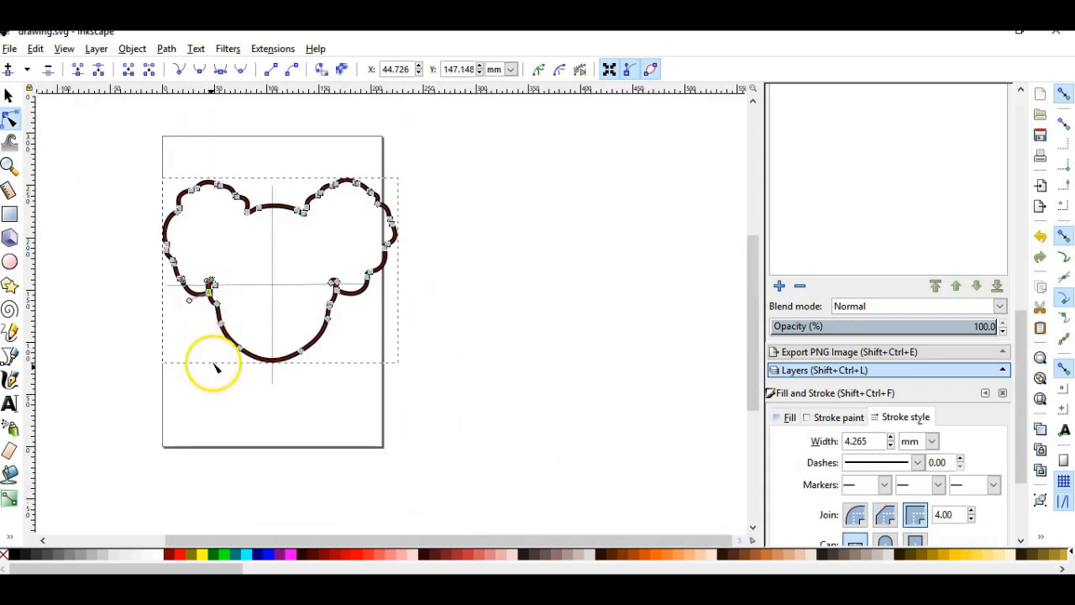
Step: Move the left lobe's outer nodes outward past the page edge to widen the lobe
scroll(398, 426, "down", 2)
left_click(375, 372)
scroll(362, 351, "up", 3)
left_click(318, 288)
left_click_drag(261, 229, 348, 328)
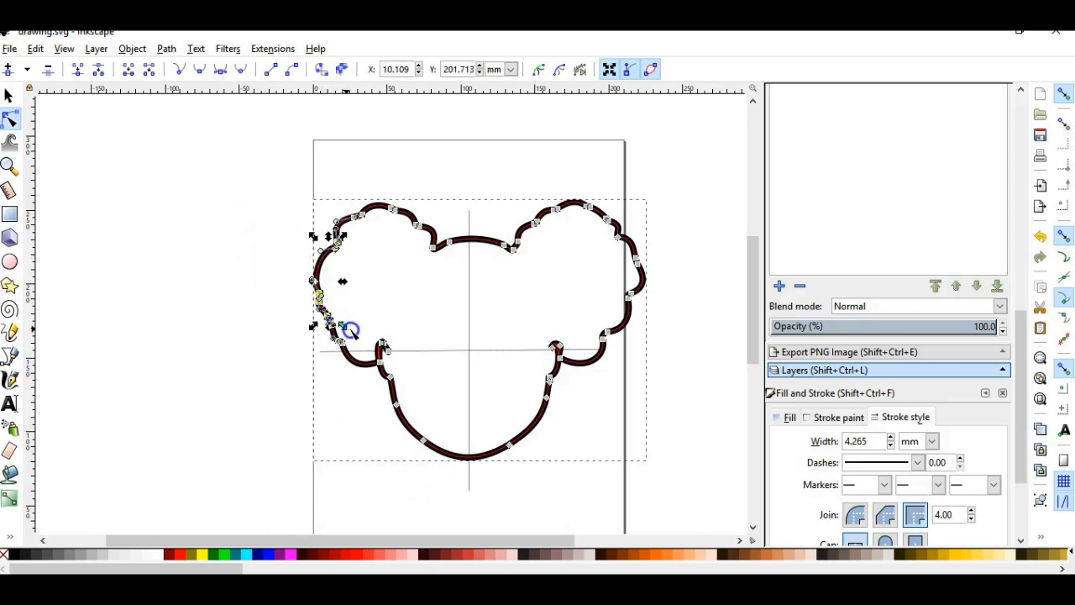
left_click_drag(318, 288, 288, 288)
key("ctrl+z")
Step: Reposition the left lobe's lower node pairs and bow the segment between them outward
scroll(320, 298, "up", 2)
left_click_drag(327, 326, 341, 394)
scroll(284, 358, "down", 3)
left_click(285, 366)
left_click(301, 363)
scroll(300, 368, "up", 2)
left_click(296, 361)
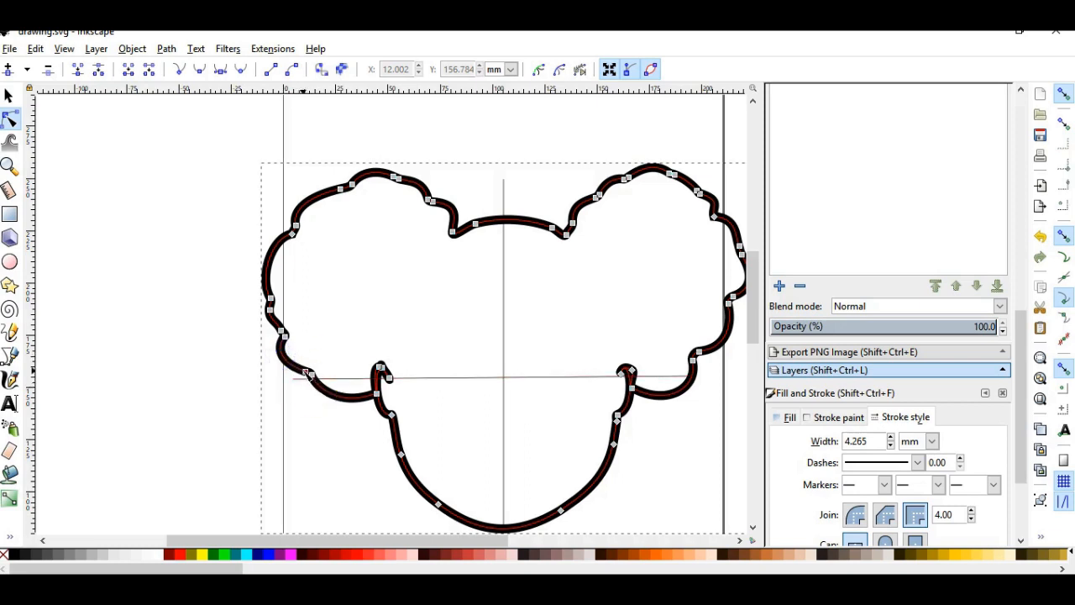
Step: Round out the left lobe's two lowest scallops by adjusting the node between them and bowing the lowest segment down
left_click(304, 366)
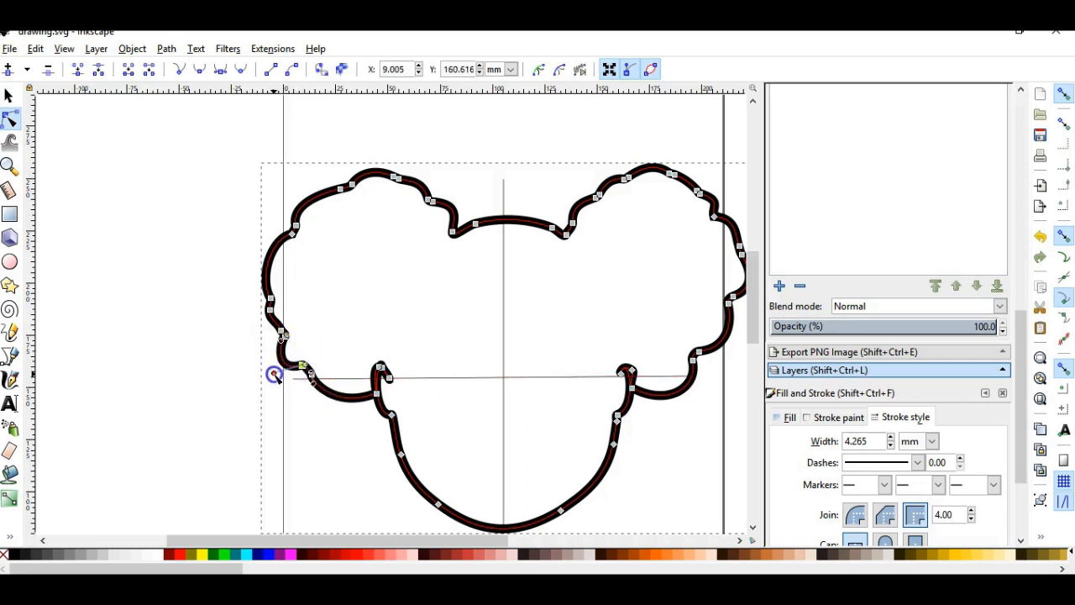
left_click_drag(331, 394, 327, 399)
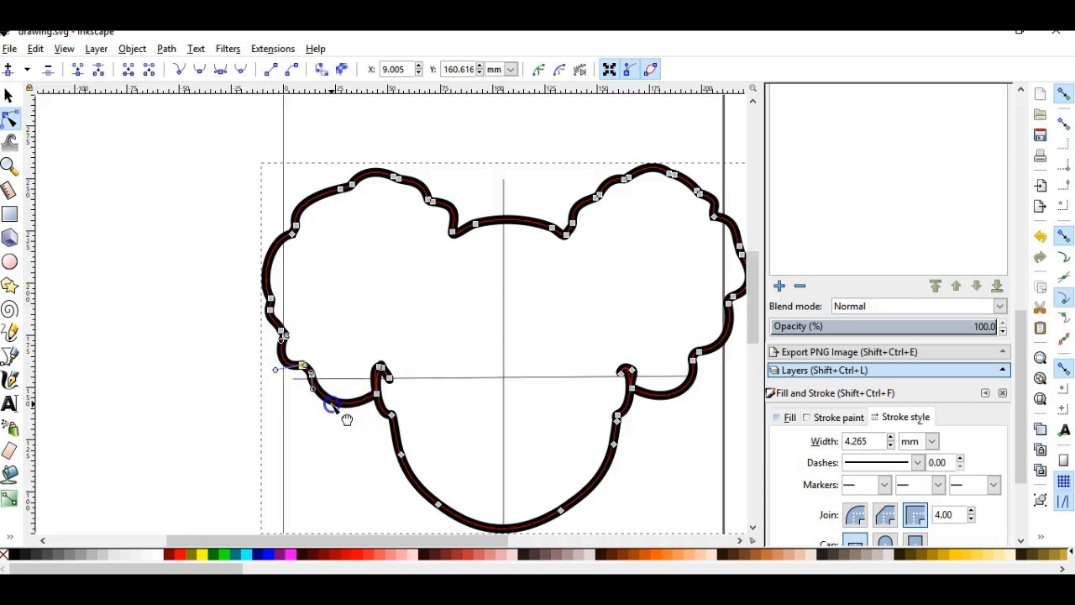
scroll(353, 271, "down", 3)
left_click(500, 391)
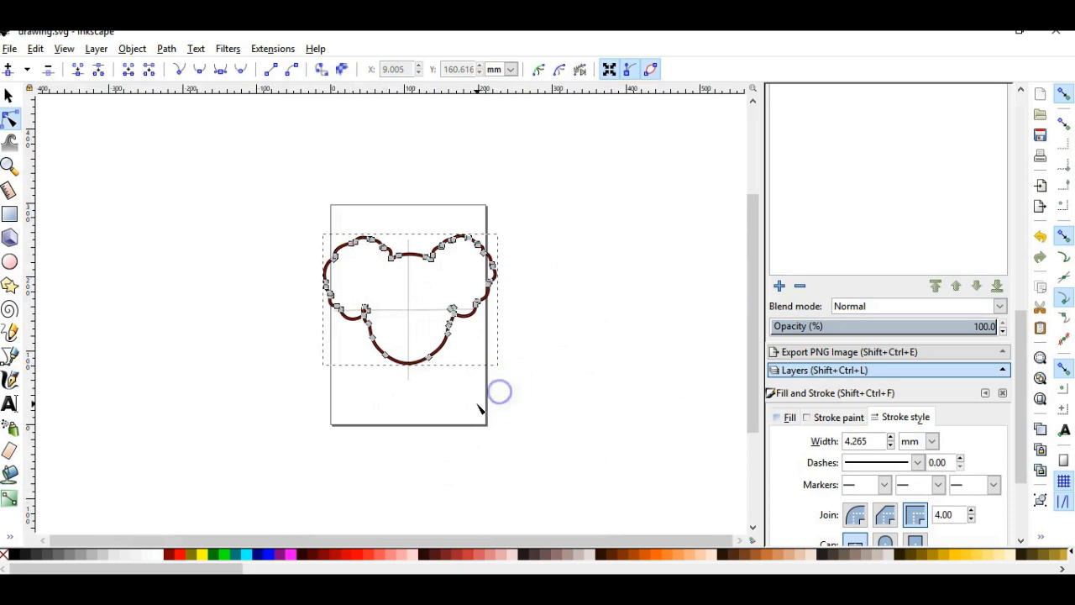
Step: Delete the horizontal and vertical construction lines crossing the head
left_click(417, 309)
scroll(394, 294, "up", 1)
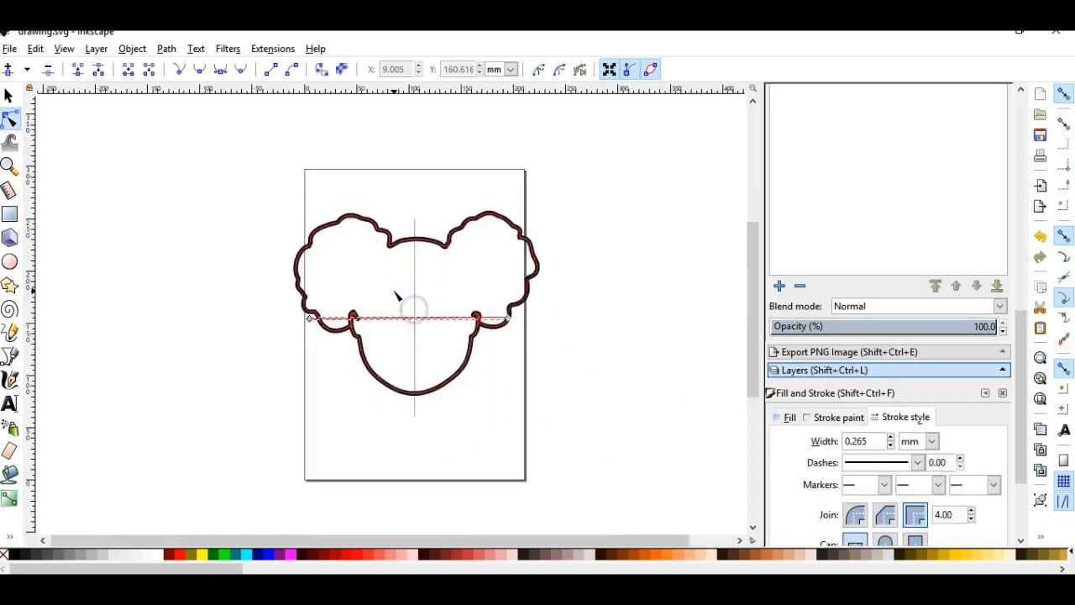
scroll(396, 296, "up", 2)
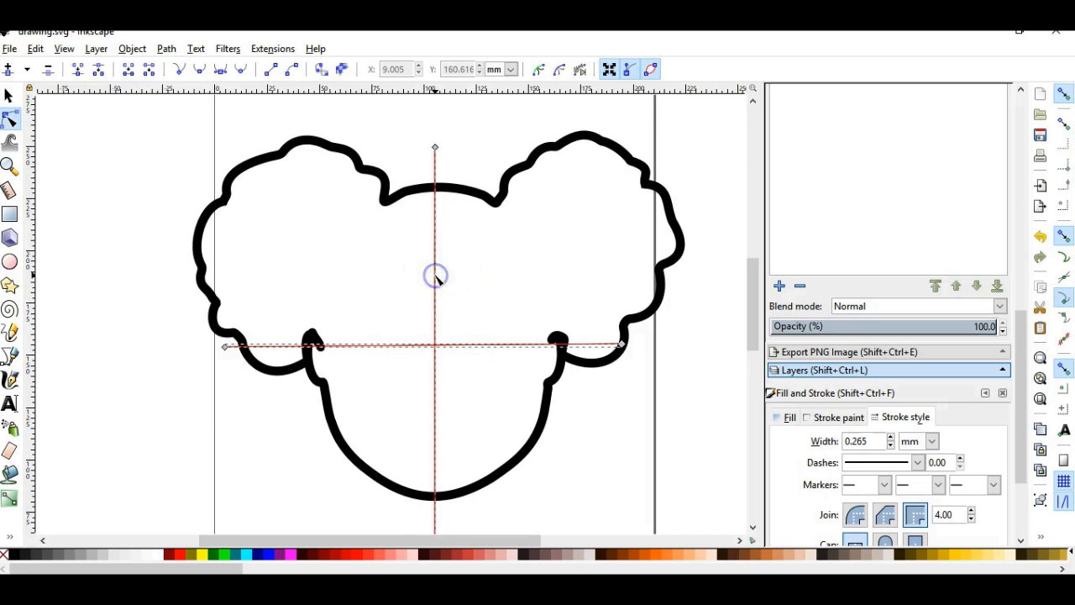
left_click(8, 95)
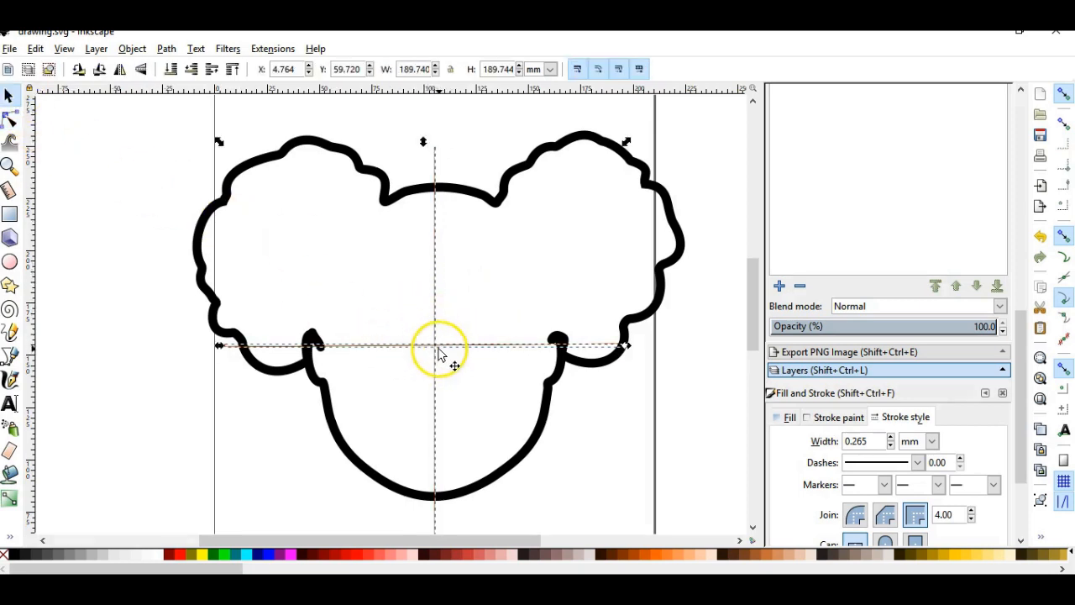
left_click(434, 348)
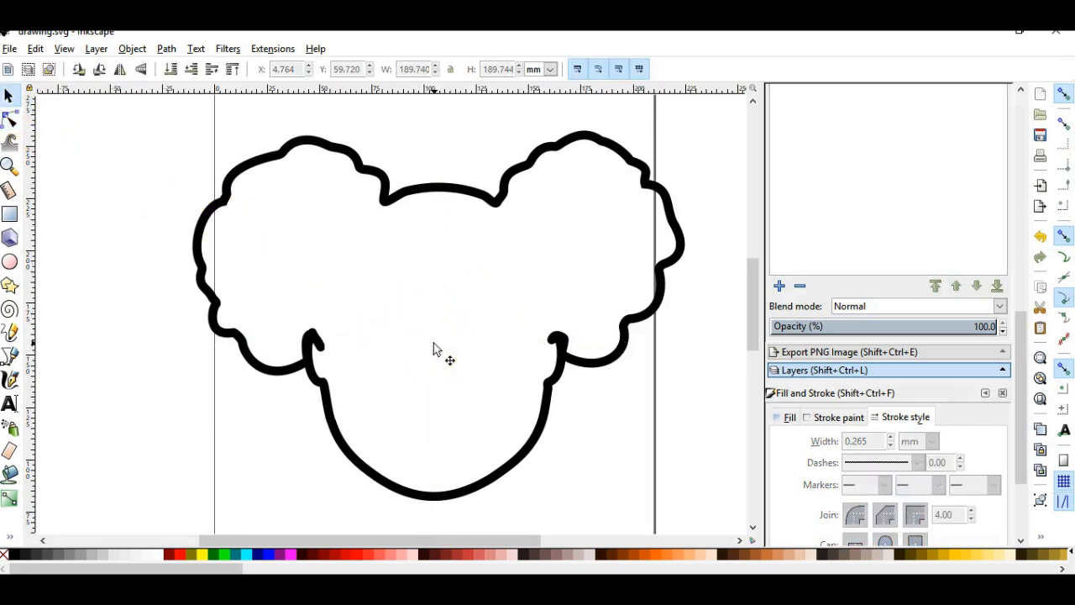
Step: Add a node at the middle of the head's top edge between the two lobes to form a slight dip
left_click(9, 122)
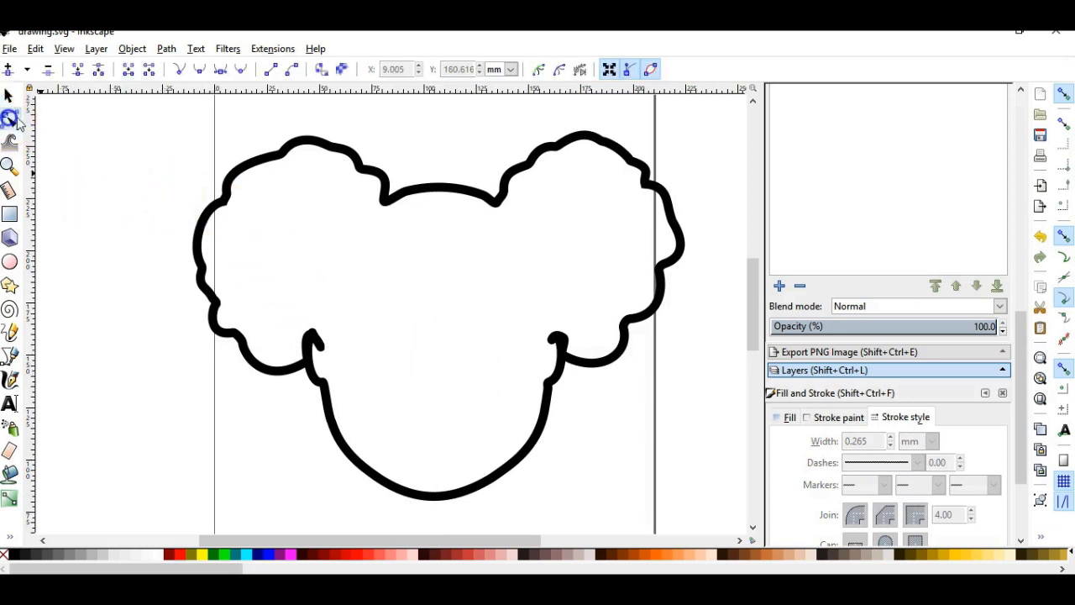
left_click(383, 198)
left_click_drag(257, 116, 401, 233)
mouse_move(383, 200)
left_mouse_down()
mouse_move(370, 203)
mouse_move(402, 210)
left_mouse_up()
left_click(458, 187)
scroll(454, 186, "up", 3)
double_click(400, 193)
left_click_drag(473, 207, 473, 199)
Step: Replace the node beside the top edge's left corner with one closer to the corner and bow both halves upward
left_click_drag(264, 173, 340, 235)
double_click(243, 238)
key("Delete")
left_click_drag(330, 210, 333, 206)
left_click_drag(477, 209, 478, 209)
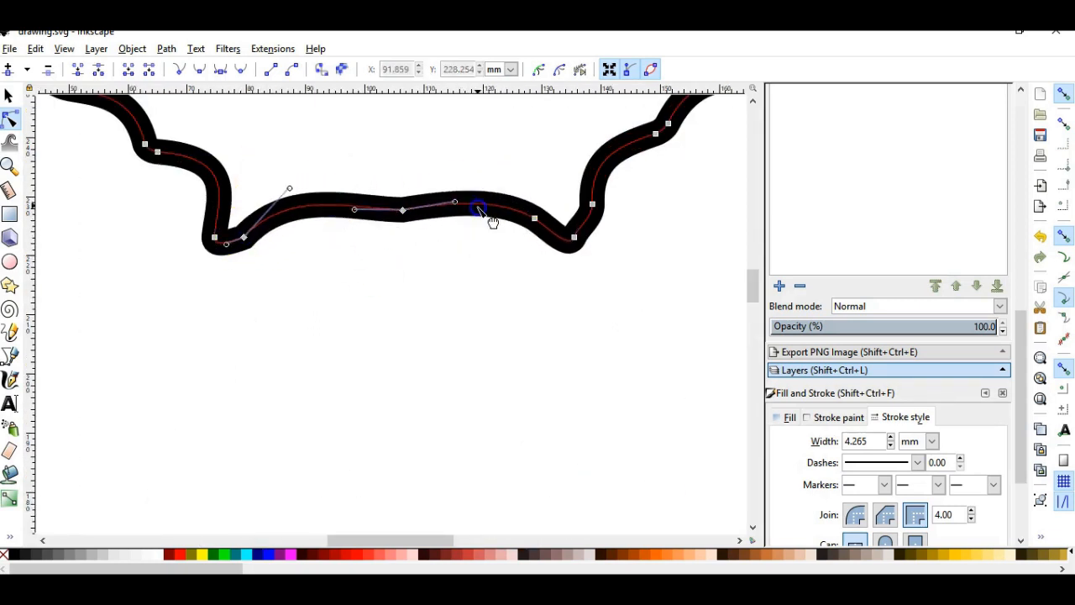
Step: Move the right lobe's lower outer nodes outward and slightly down
scroll(502, 206, "down", 3)
left_click(465, 135)
scroll(537, 263, "down", 1)
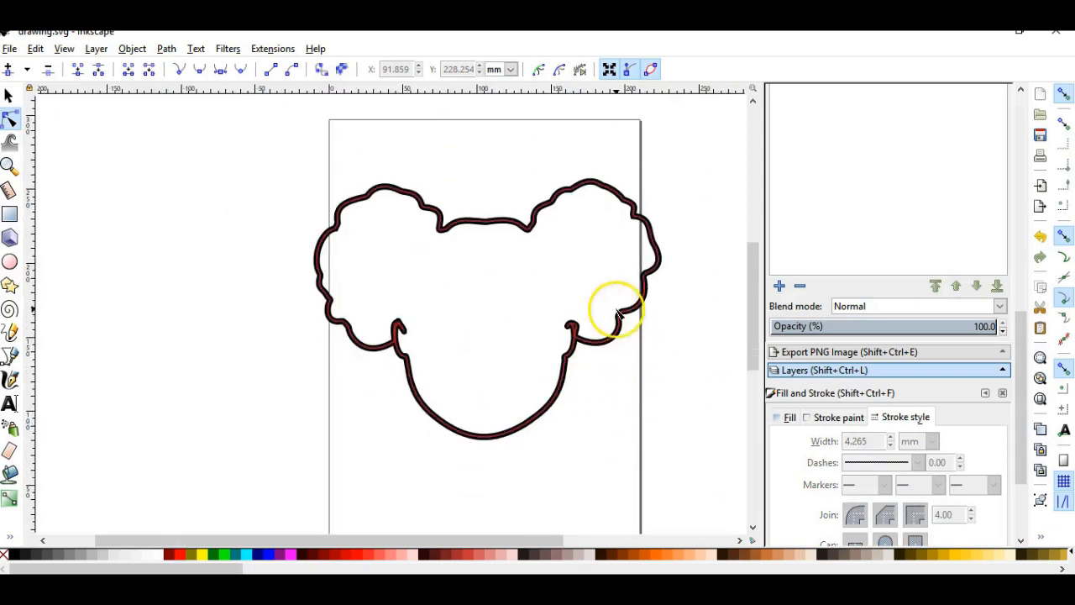
left_click(618, 312)
left_click_drag(607, 254, 671, 336)
left_click(628, 312)
left_click(530, 480)
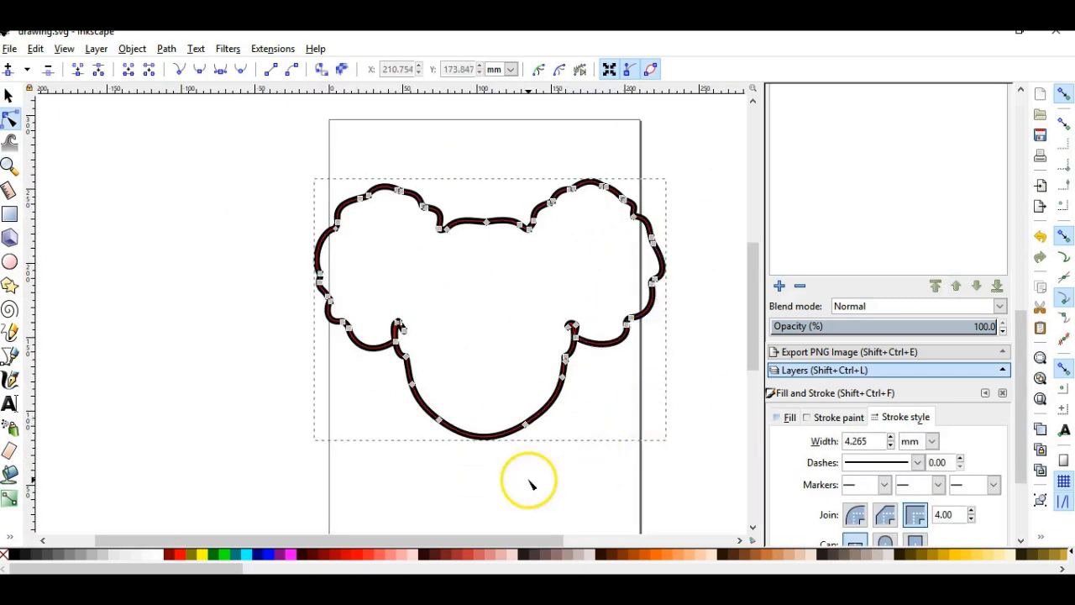
Step: Try to lengthen the face by nudging the jaw and chin nodes downward
left_click(501, 435)
left_click_drag(367, 370, 568, 461)
key("Down")
key("Down")
key("Down")
key("Down")
key("Down")
key("Down")
key("Down")
key("Down")
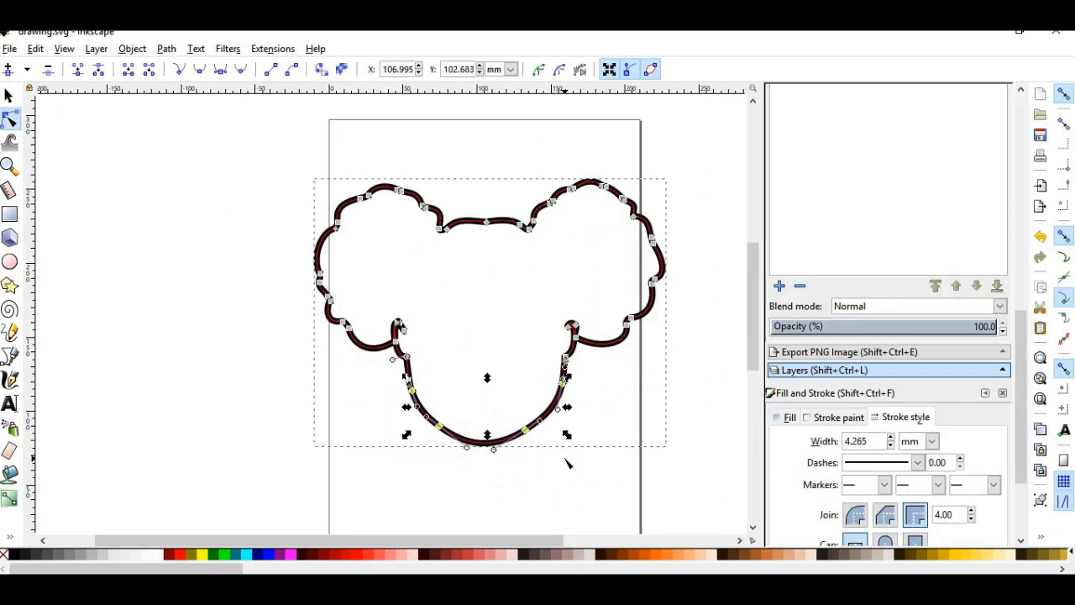
key("ctrl+z")
Step: Delete the two lowest chin nodes so one segment spans the chin
left_click(546, 477)
left_click(546, 477)
left_click(473, 436)
left_click_drag(420, 396, 563, 499)
key("Delete")
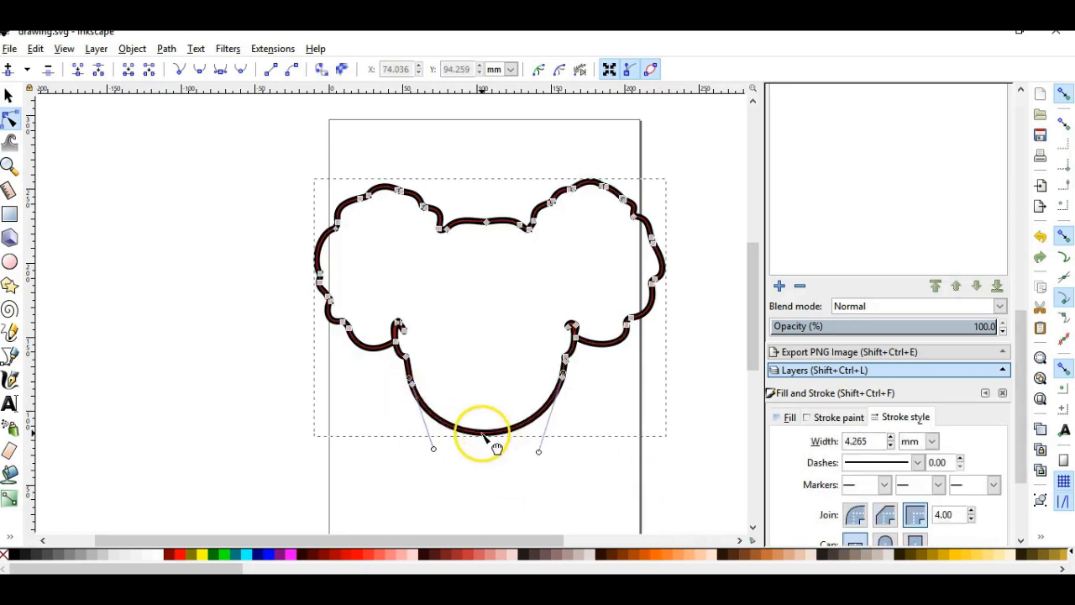
Step: Reshape the chin segment into a smooth, evenly rounded curve
left_click_drag(487, 436, 438, 445)
left_click(492, 466)
left_click(475, 430)
left_click(490, 469)
left_click(489, 430)
left_click(467, 430)
left_click(469, 478)
left_click(482, 488)
scroll(528, 339, "down", 1)
Step: Scale the head outline down proportionally to about 183 mm wide and place it within the page
left_click(10, 96)
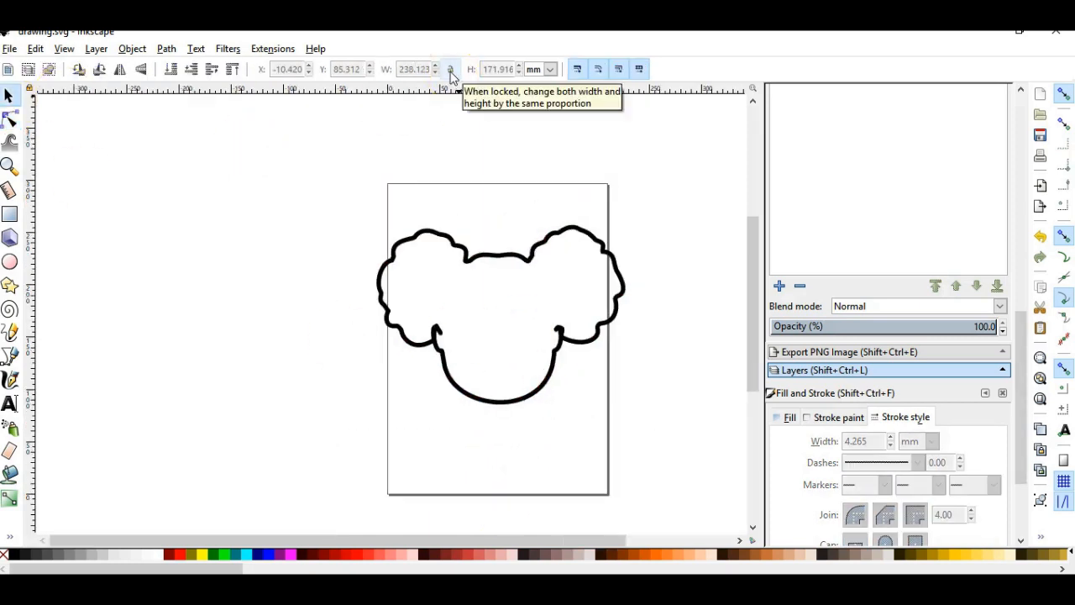
left_click(451, 72)
left_click_drag(323, 186, 642, 416)
left_click_drag(629, 222, 576, 258)
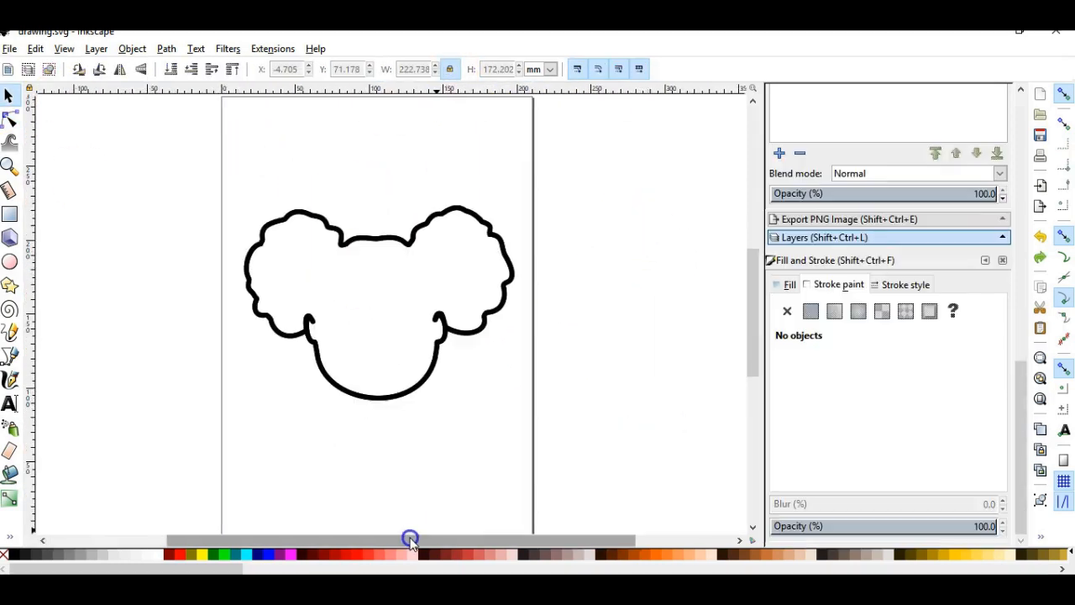
left_click_drag(411, 539, 402, 536)
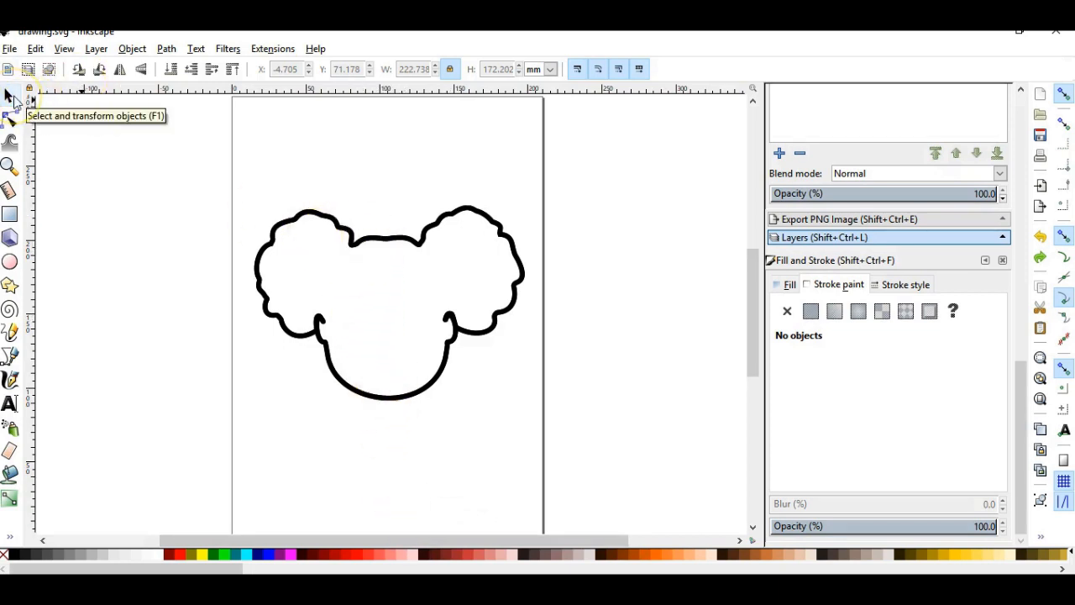
Step: Duplicate the finished black head outline
left_click(334, 220)
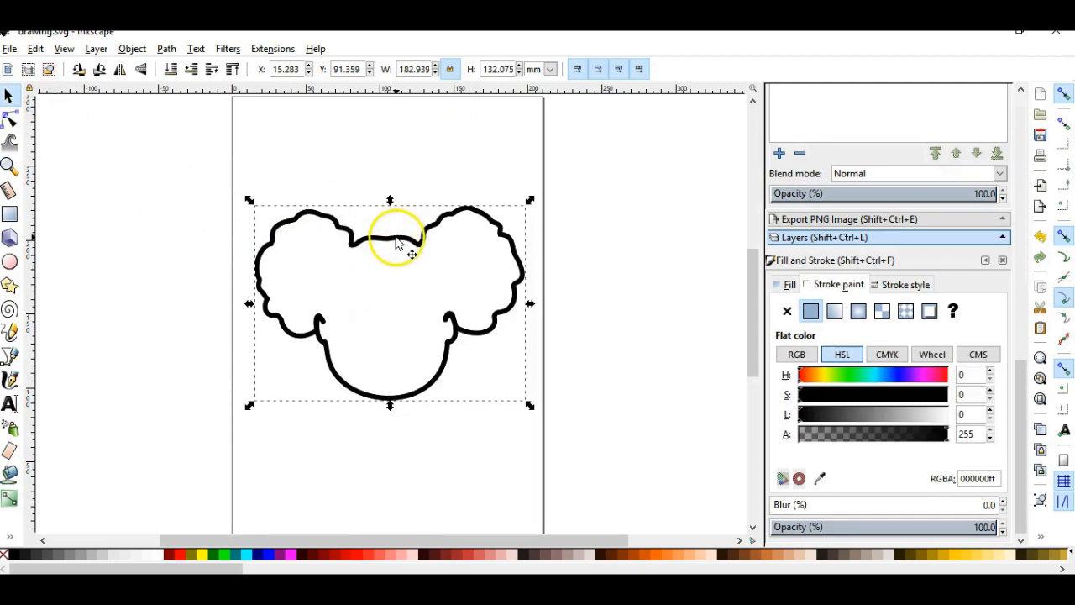
right_click(398, 242)
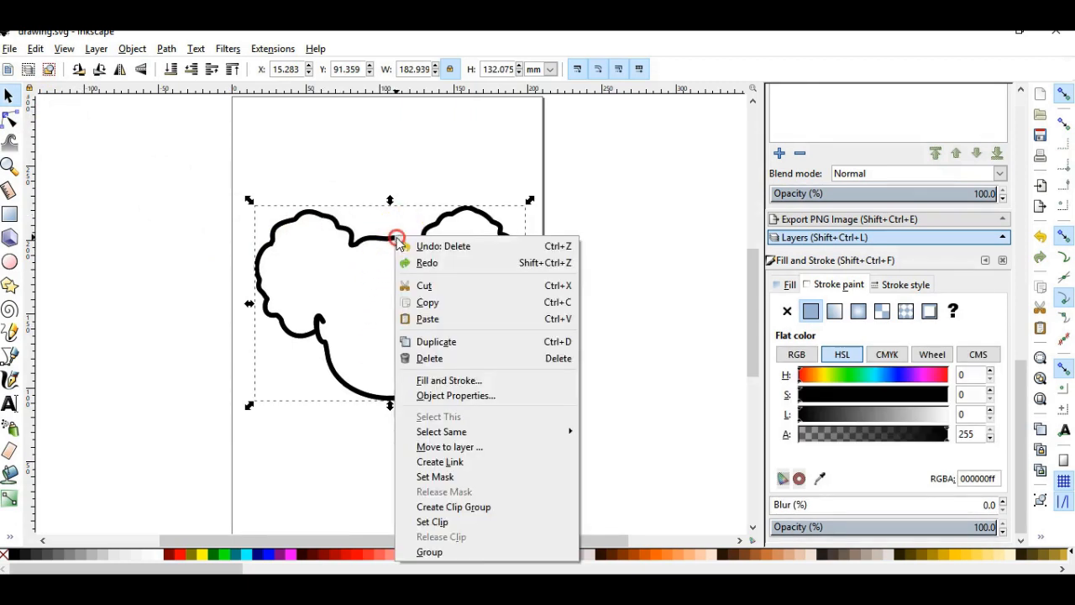
left_click(465, 349)
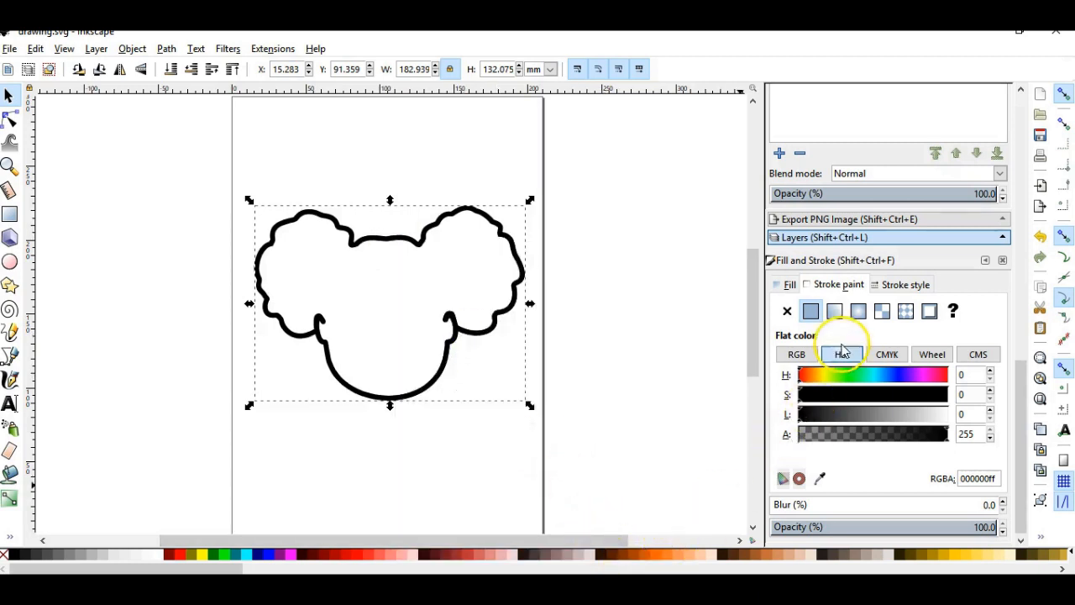
Step: Set the duplicate's stroke colour to green 1aef5aff and move it sideways so it overlaps the original's right lobe
left_click(827, 285)
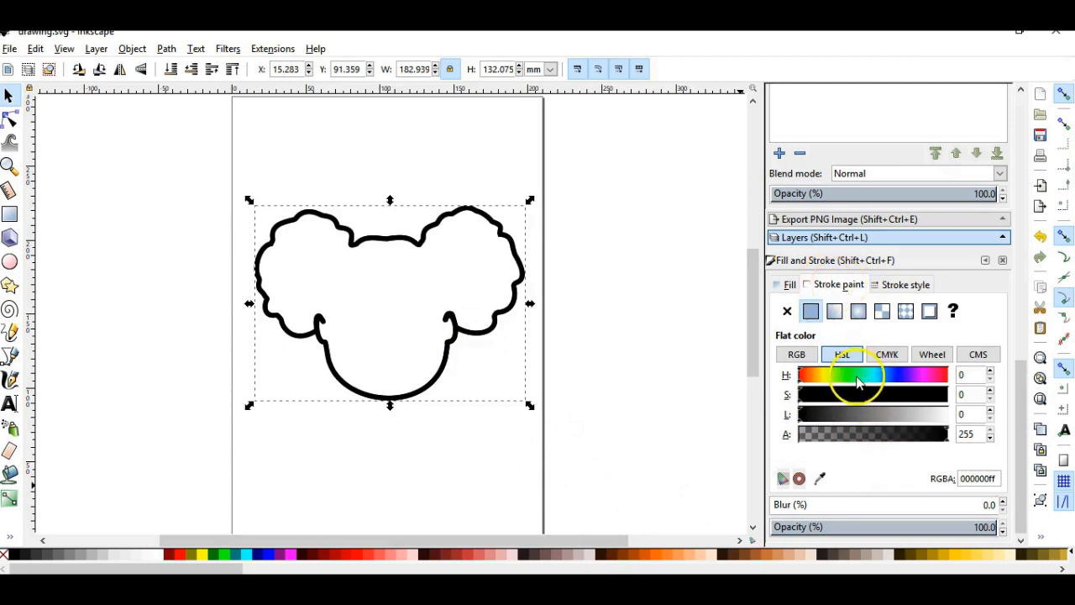
left_click(859, 414)
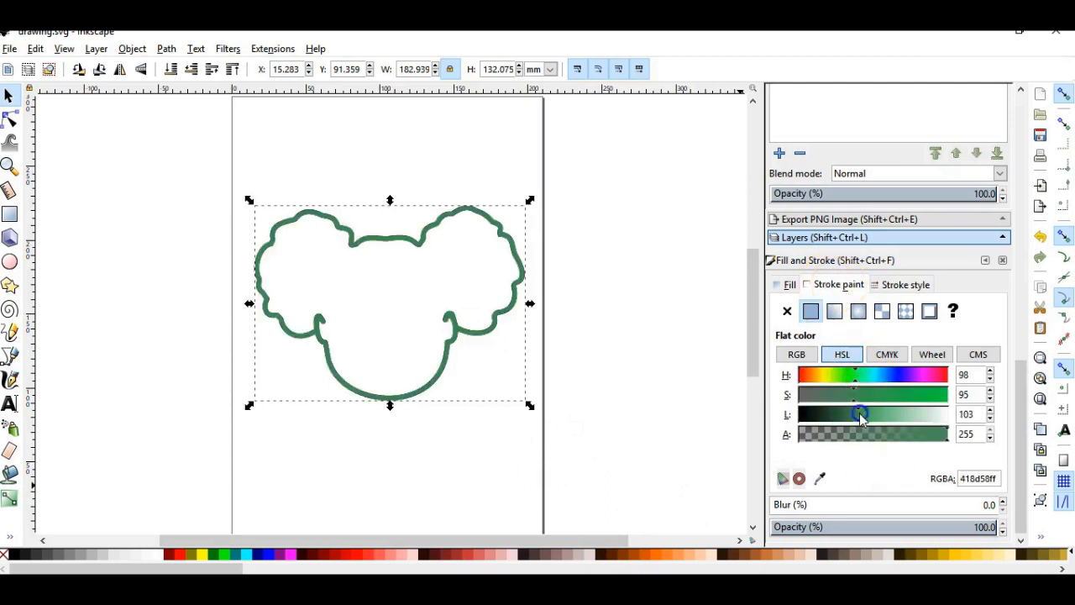
left_click(929, 394)
left_click(876, 414)
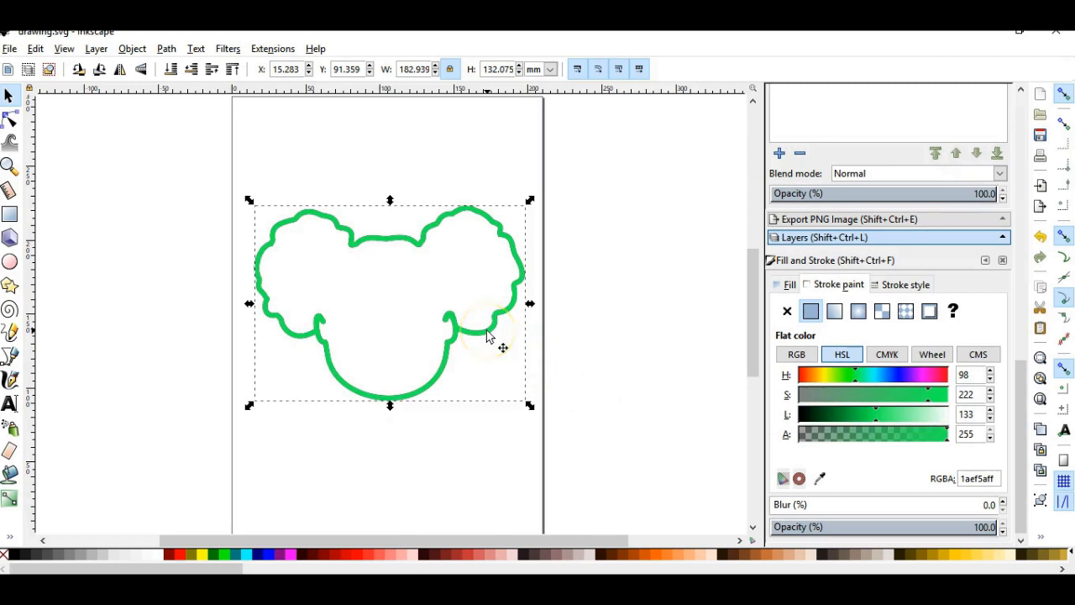
left_click_drag(488, 336, 615, 338)
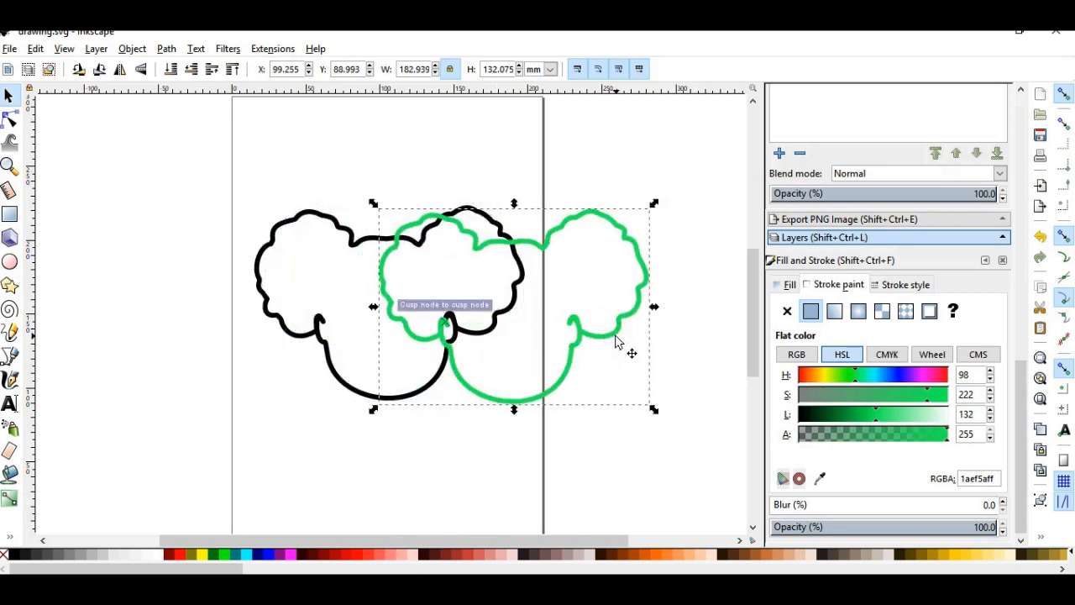
Step: Undo the green duplicate's sideways move and outset its path four times to about 199 mm wide
key("ctrl+z")
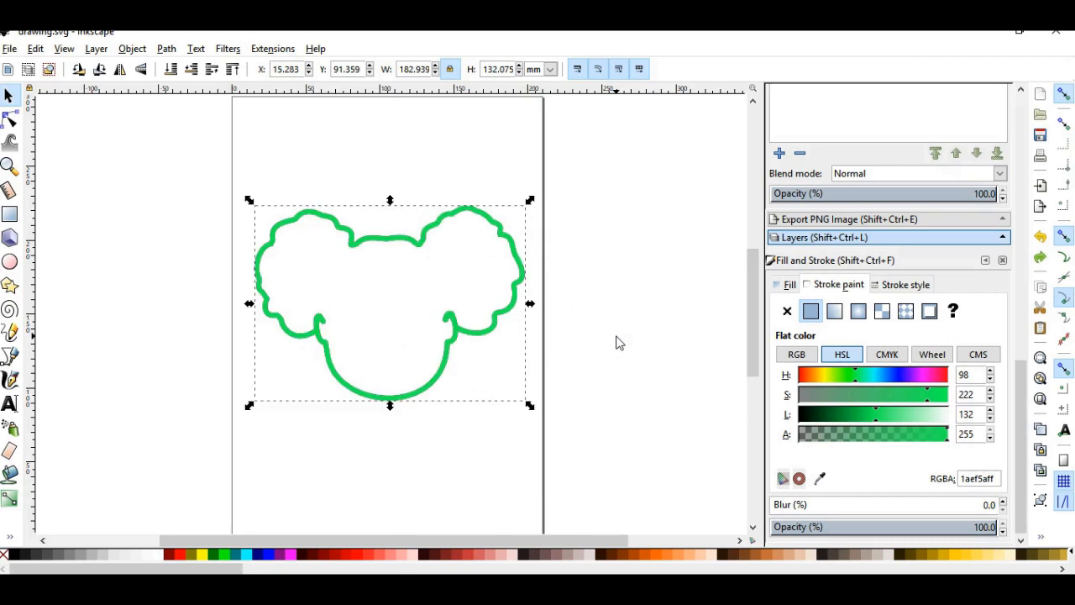
left_click(166, 48)
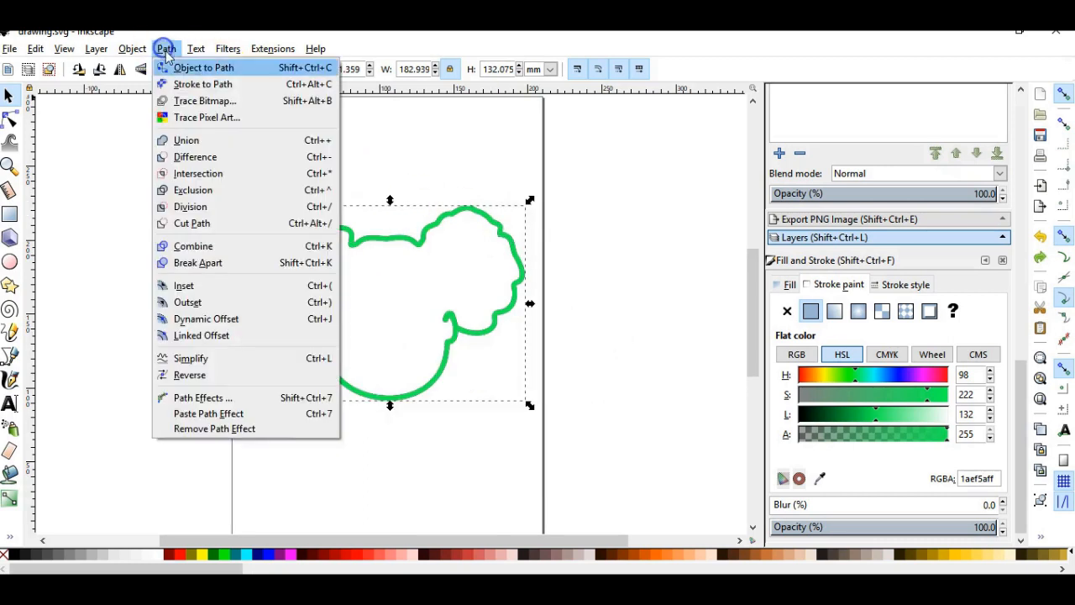
left_click(189, 302)
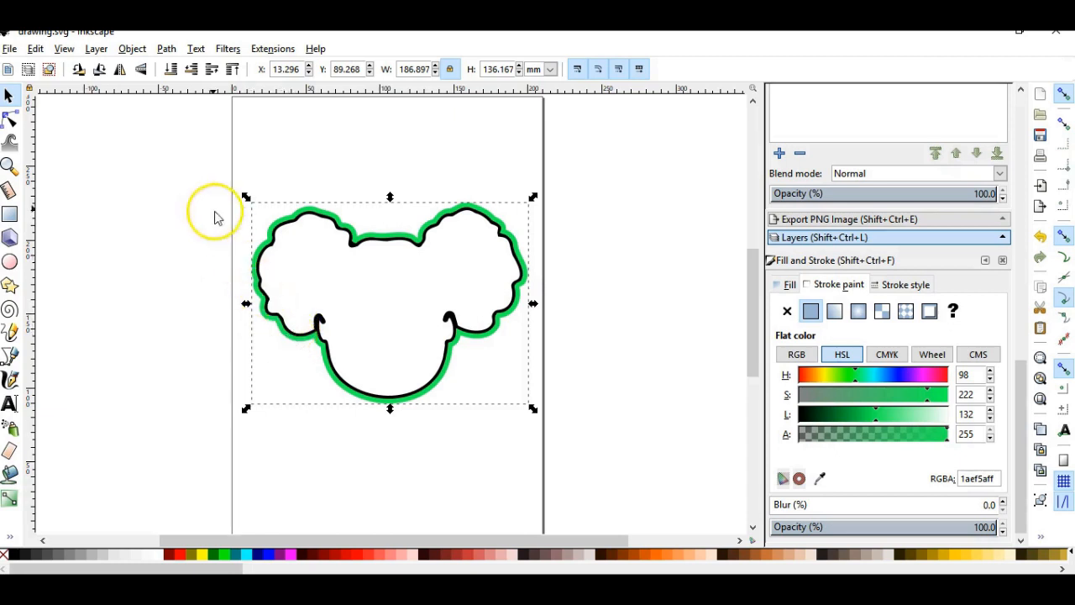
left_click(166, 51)
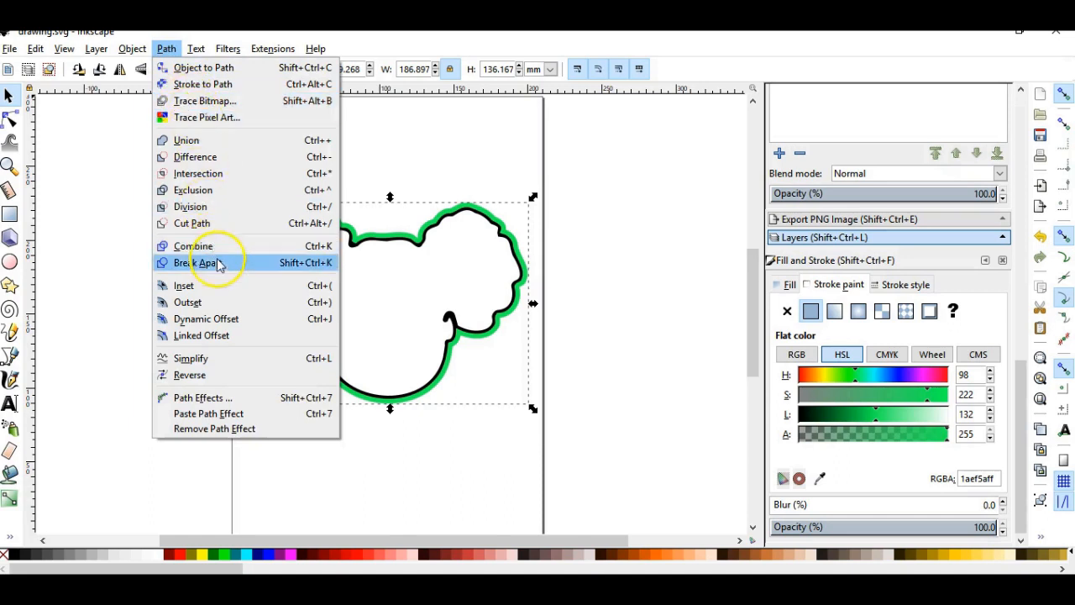
left_click(189, 302)
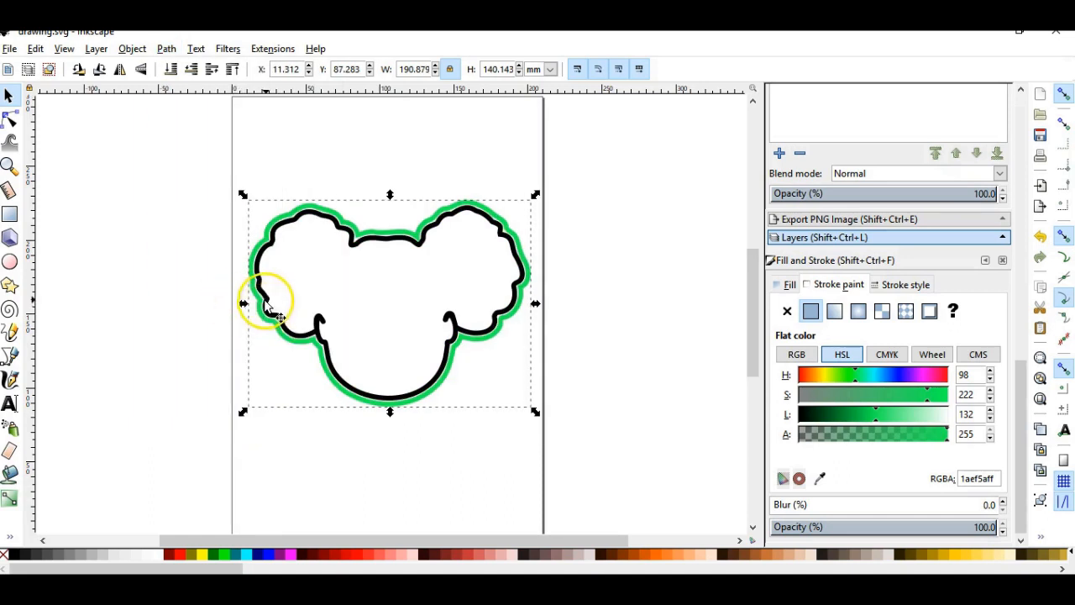
scroll(267, 294, "up", 2)
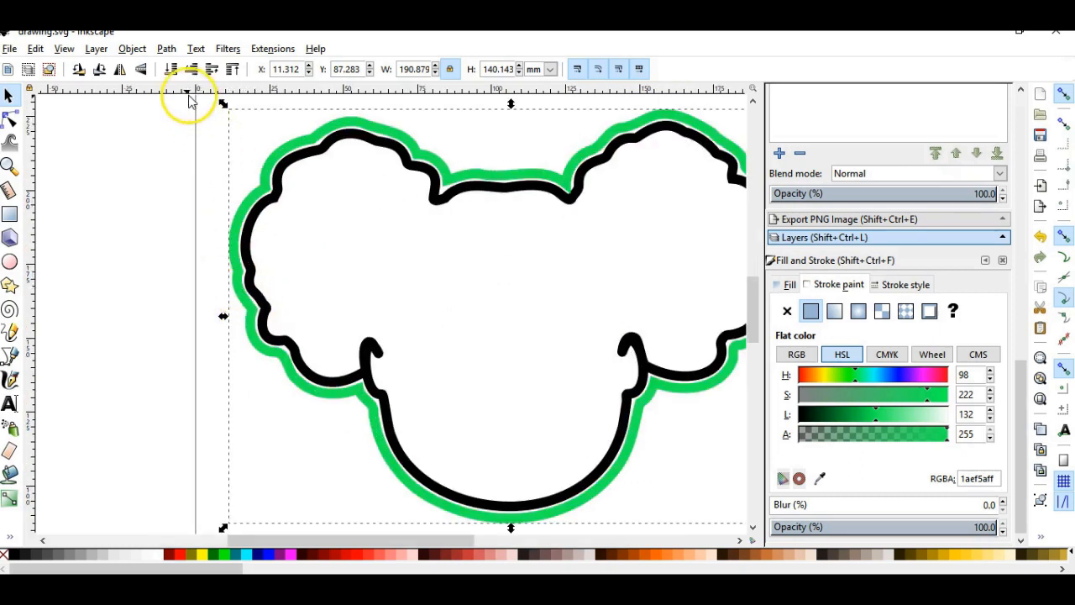
left_click(166, 49)
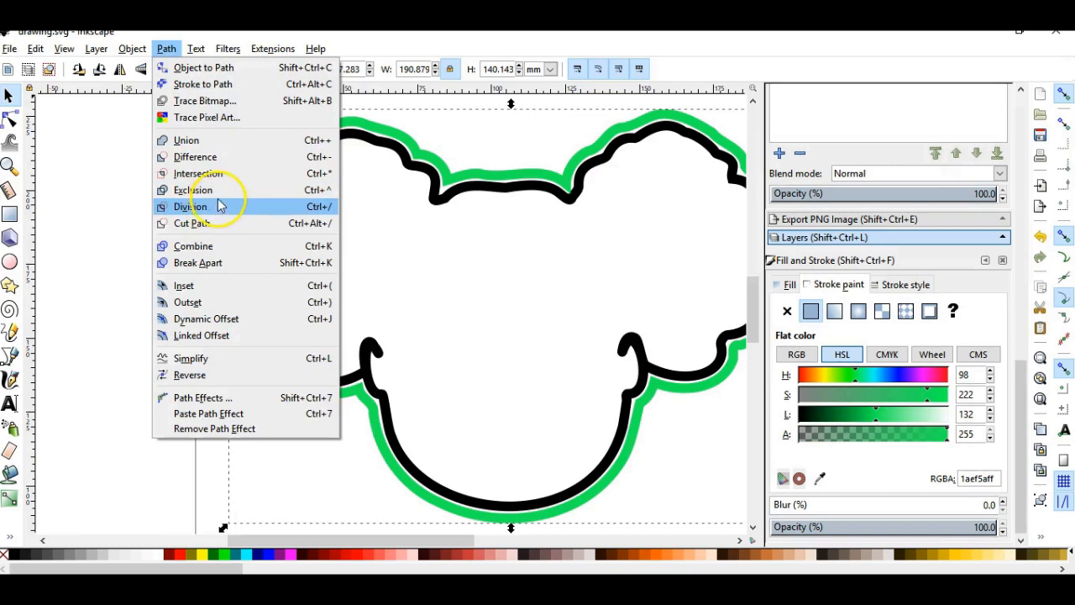
left_click(235, 302)
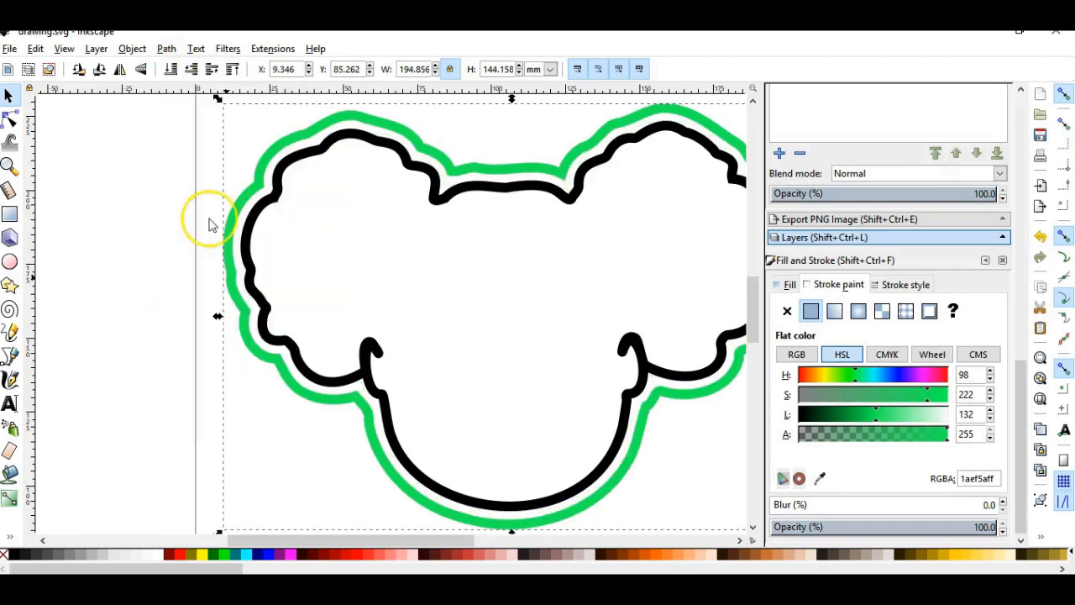
left_click(167, 48)
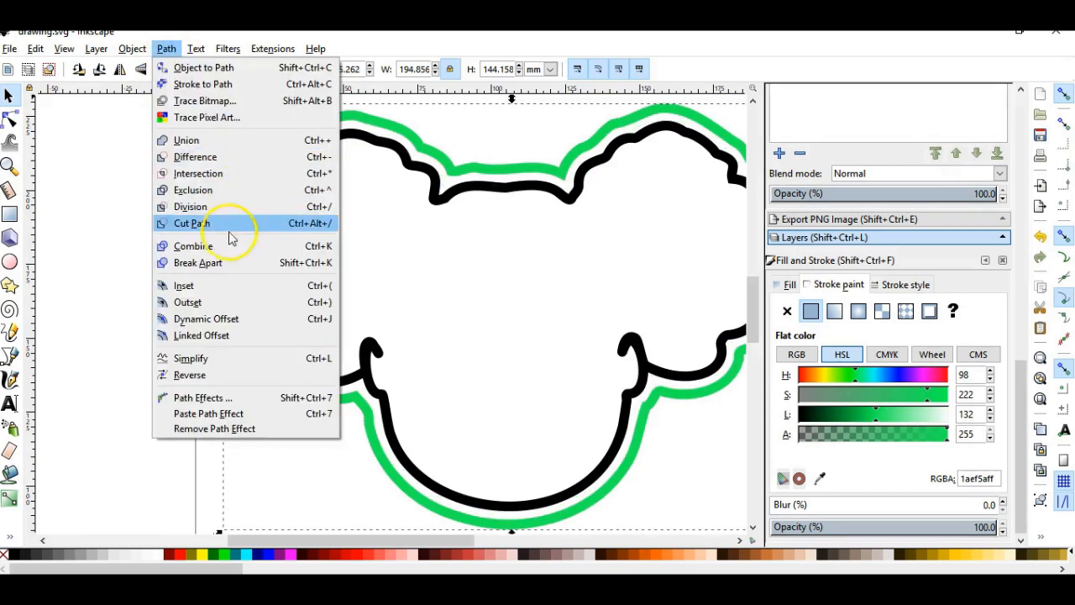
left_click(235, 301)
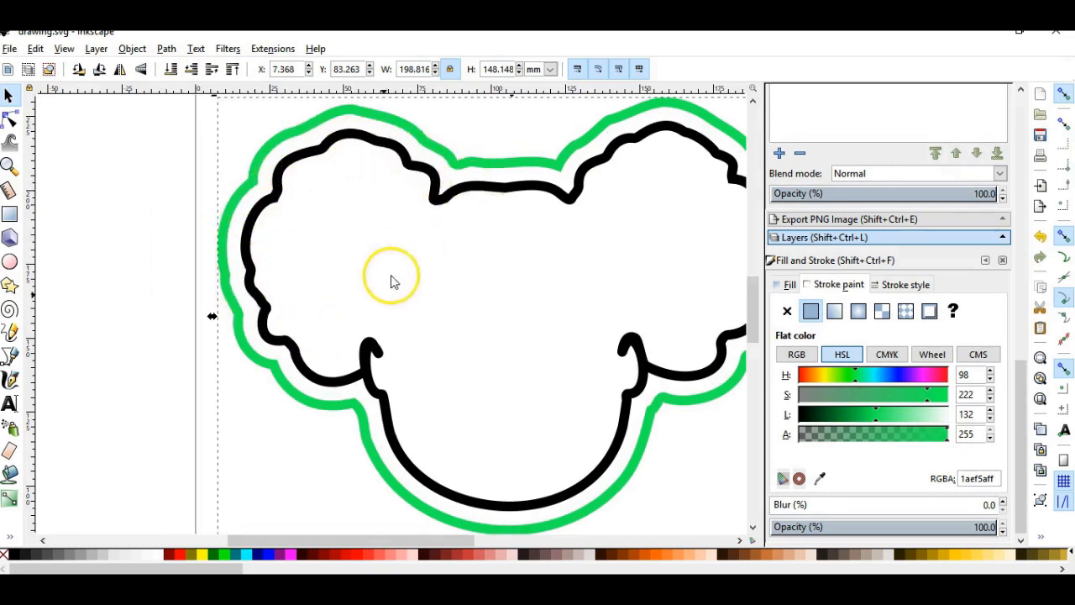
Step: Duplicate the outset green outline and set the copy's stroke colour to cyan 1aefe8ff
scroll(227, 276, "down", 2)
left_click(427, 418)
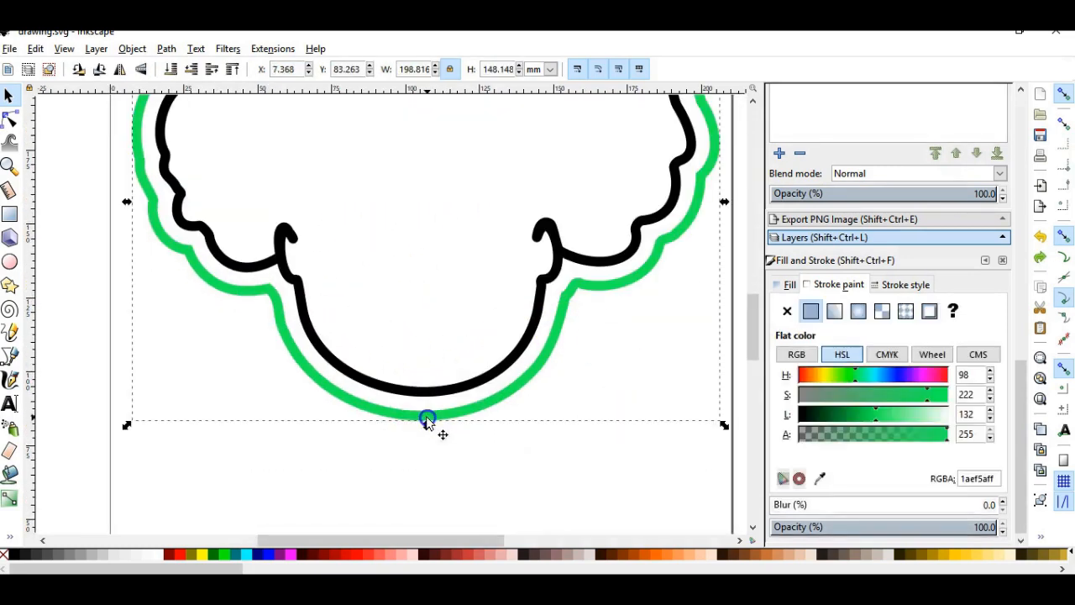
right_click(434, 420)
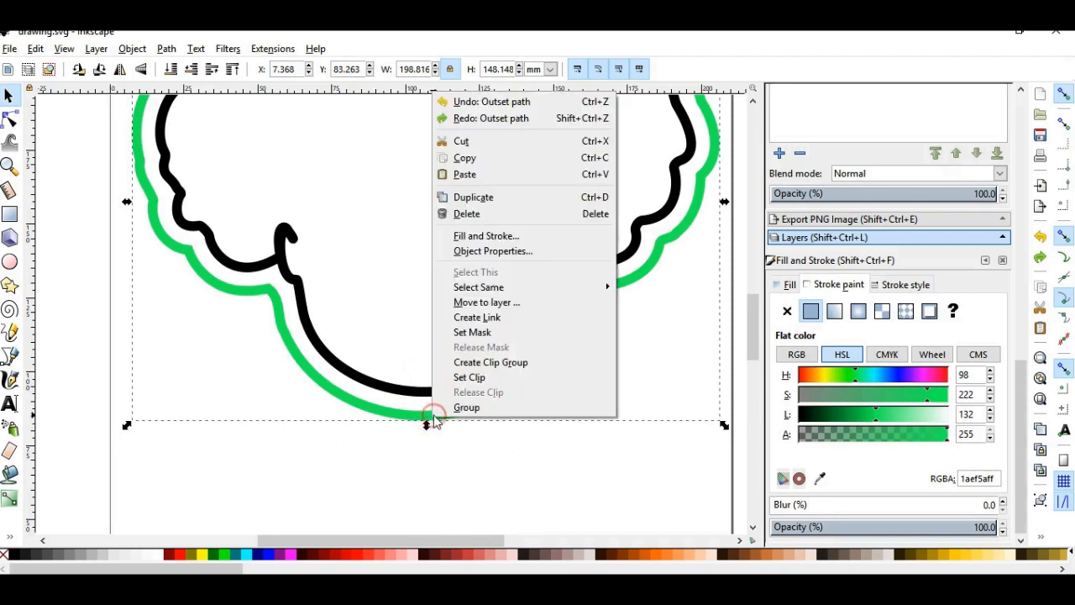
left_click(473, 197)
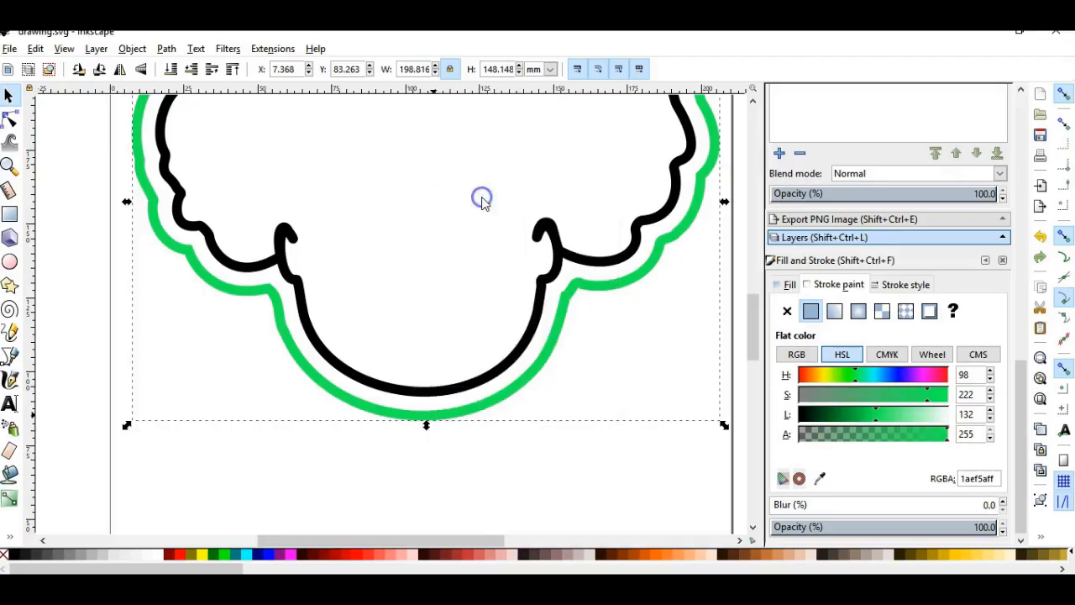
left_click(872, 377)
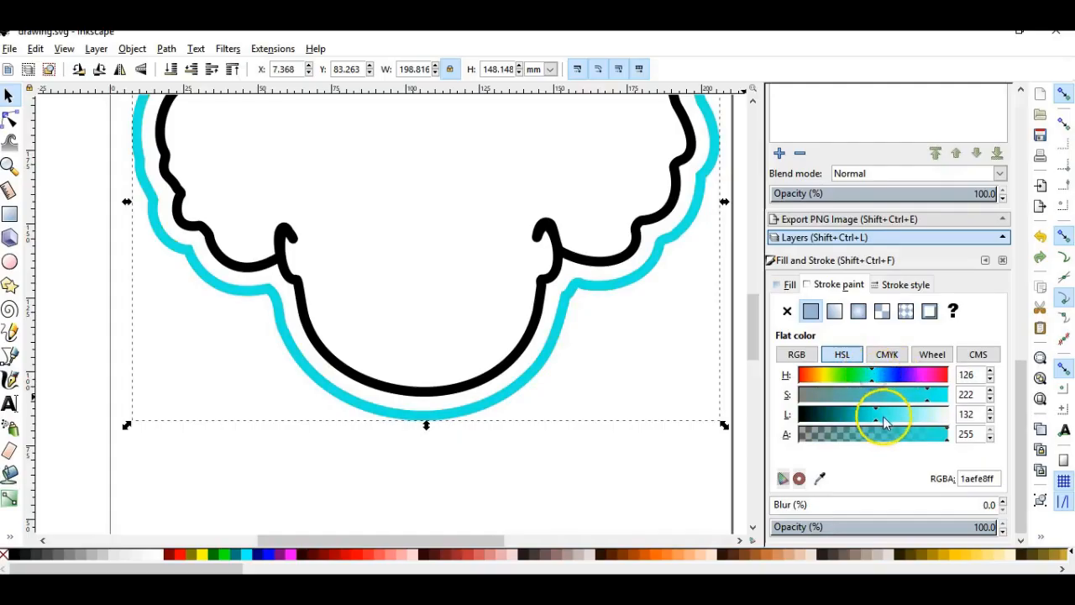
left_click_drag(529, 388, 494, 401)
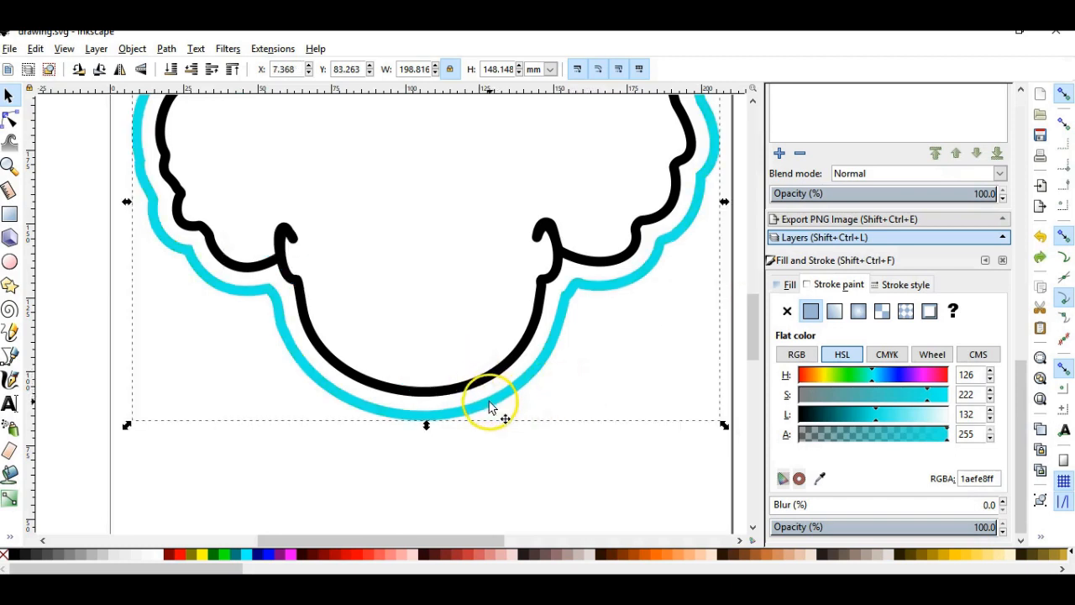
Step: Outset the cyan outline five times to about 219 mm wide, leaving a gap around the green outline
left_click(168, 49)
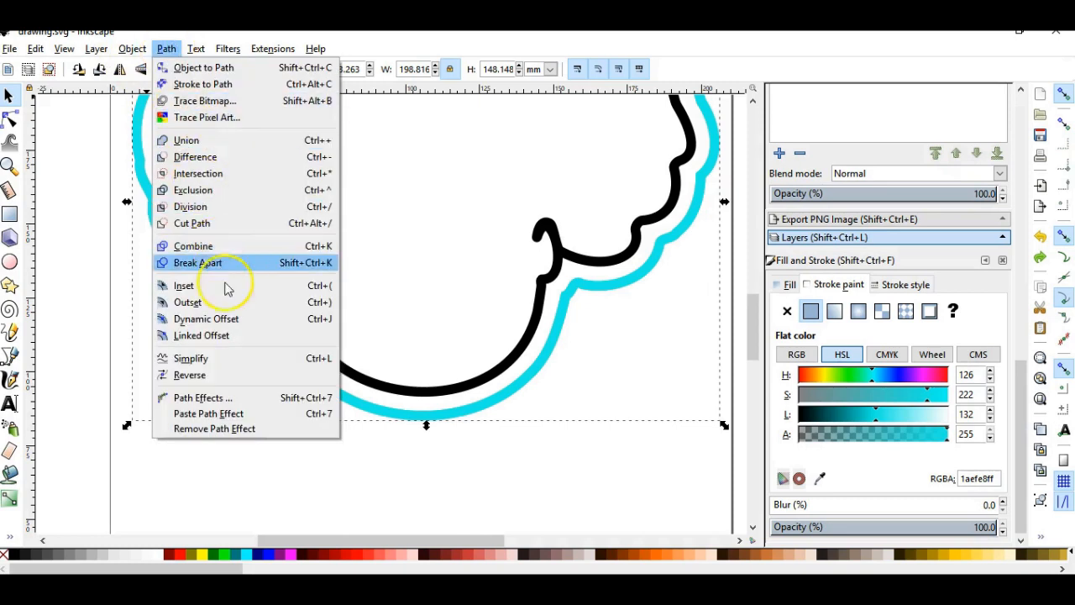
left_click(231, 307)
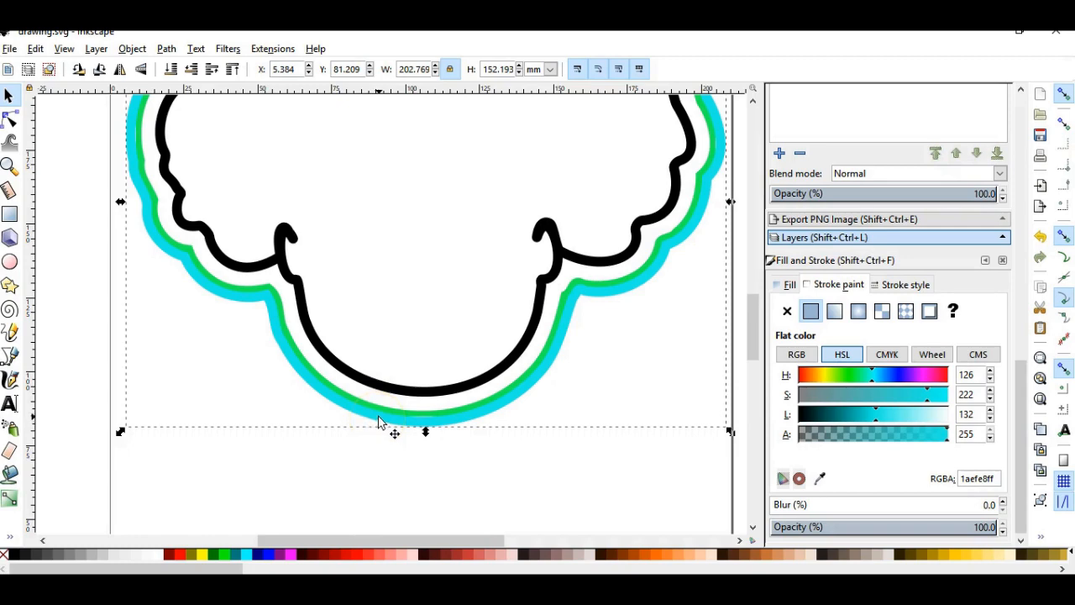
key("ctrl+parenright")
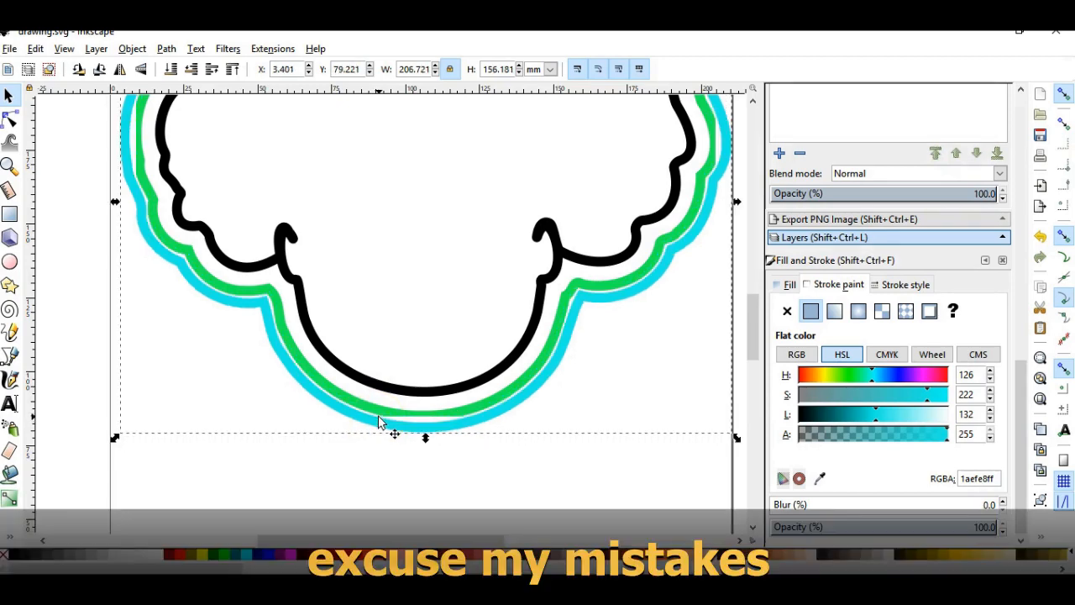
key("ctrl+parenright")
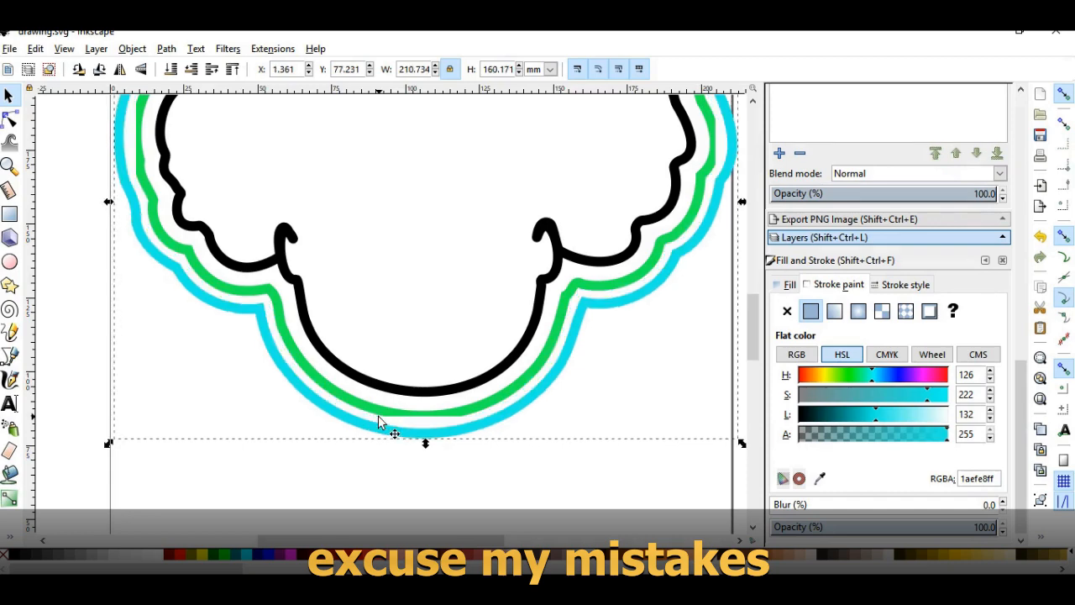
key("ctrl+parenright")
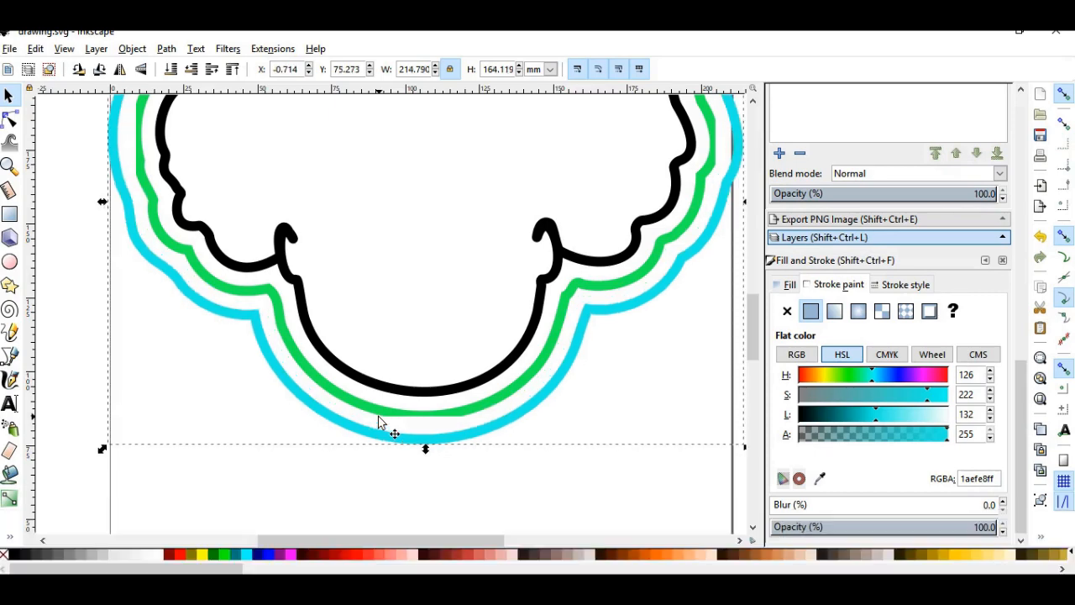
key("ctrl+parenright")
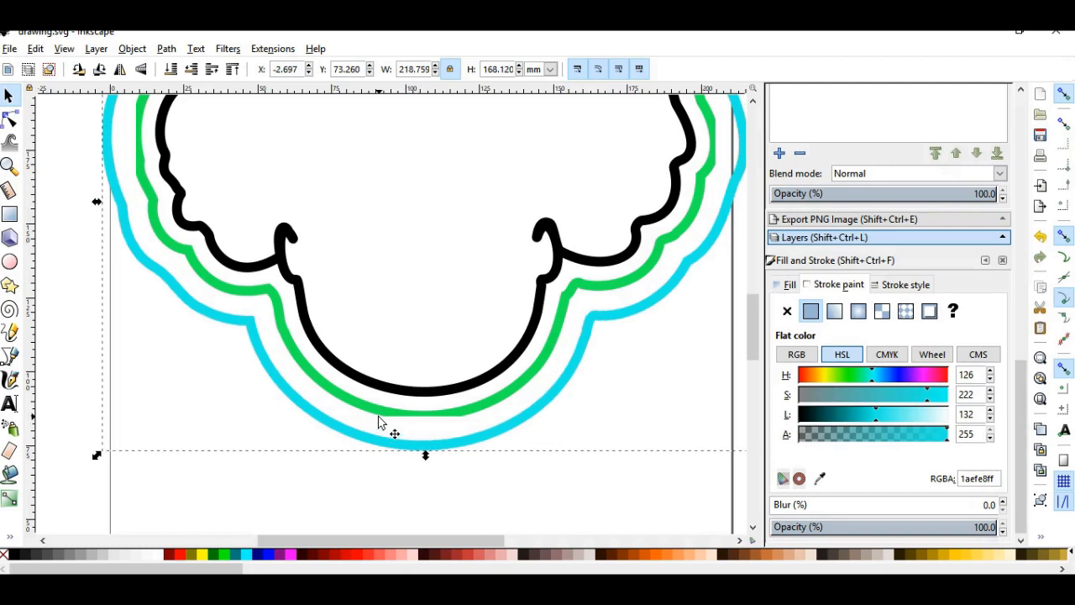
Step: Recolour the green outline's stroke to cyan 1aefe8ff by sampling the outermost outline, and deselect it
scroll(378, 417, "down", 2, "ctrl")
scroll(388, 407, "up", 2, "ctrl")
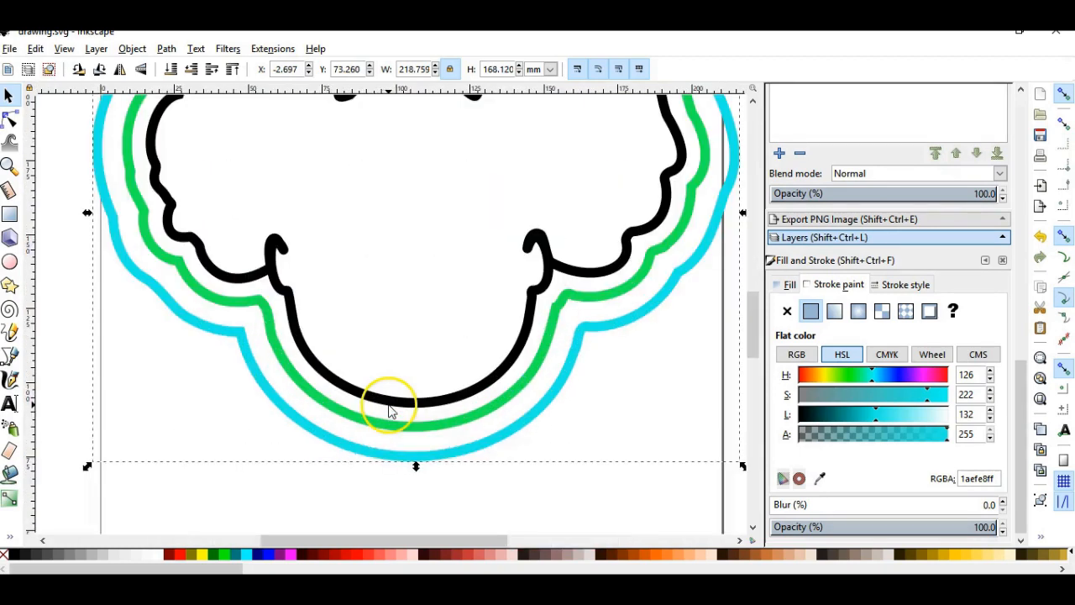
scroll(420, 428, "up", 3)
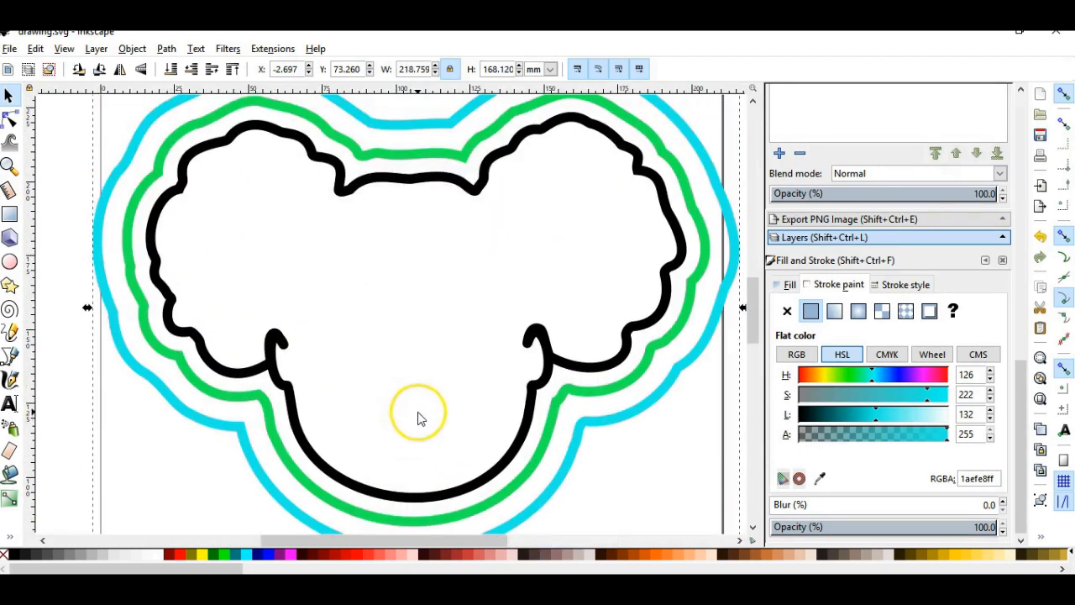
left_click(655, 353)
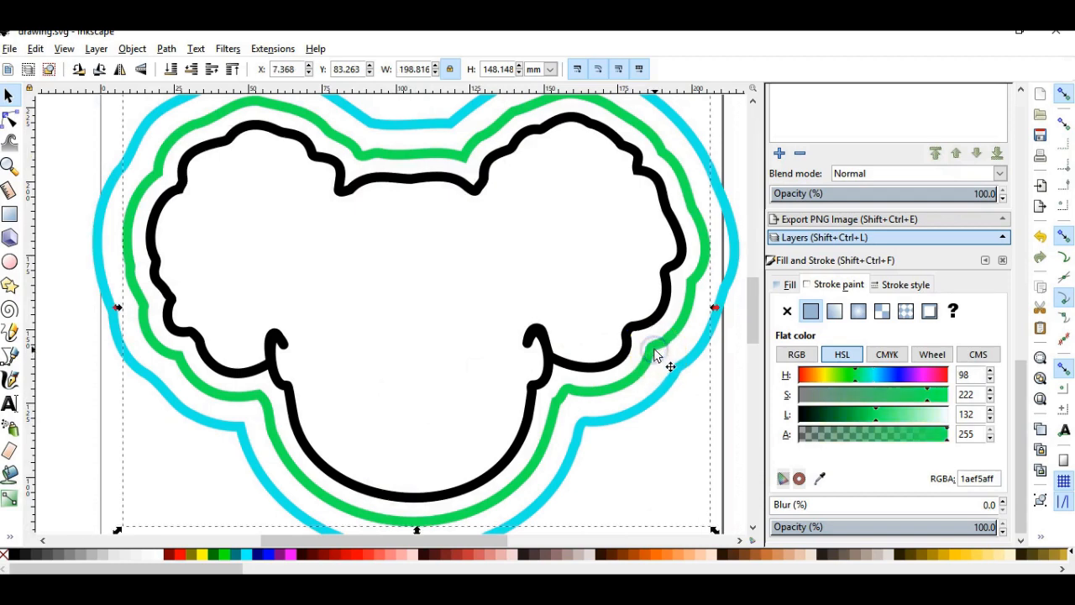
left_click(819, 478)
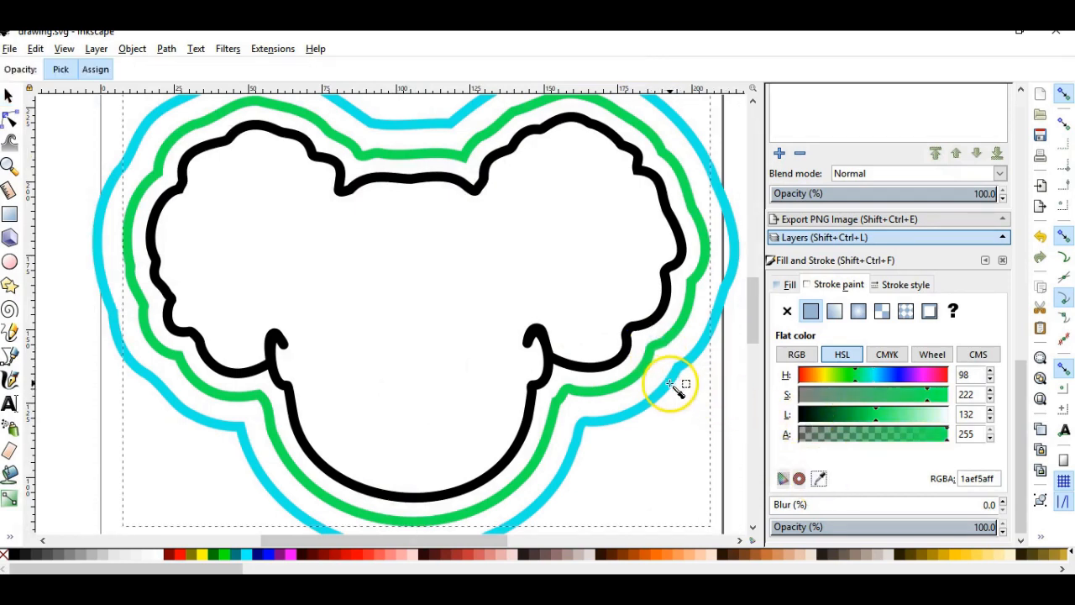
left_click(670, 383)
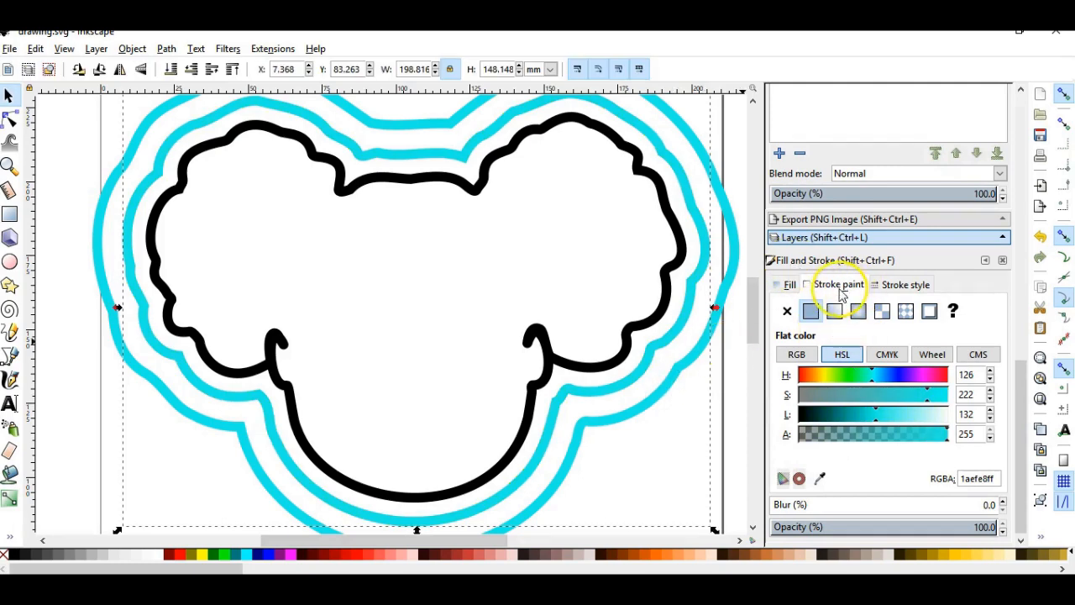
left_click(787, 285)
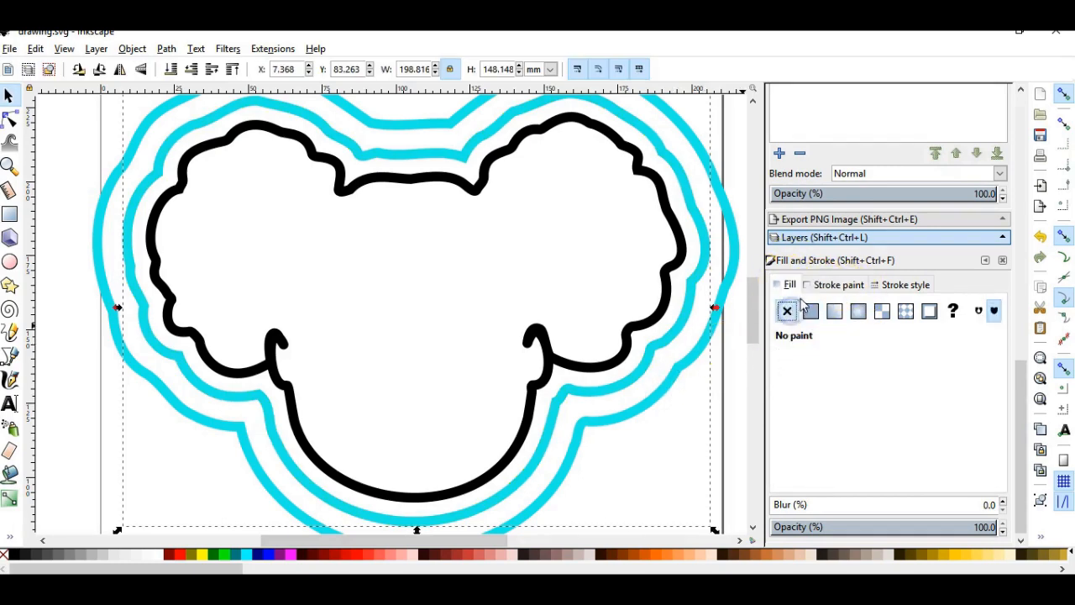
left_click(832, 285)
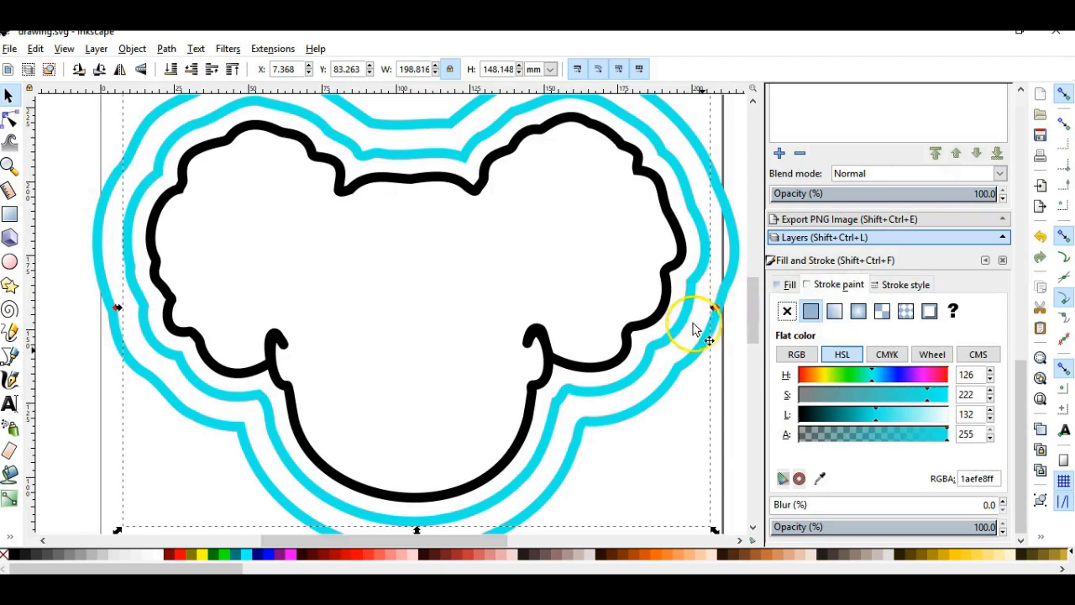
left_click(688, 456)
Step: Save the artwork as Inkscape SVG "drawing" in the cookie cutter folder, replacing the existing file
key("5")
scroll(412, 323, "up", 2)
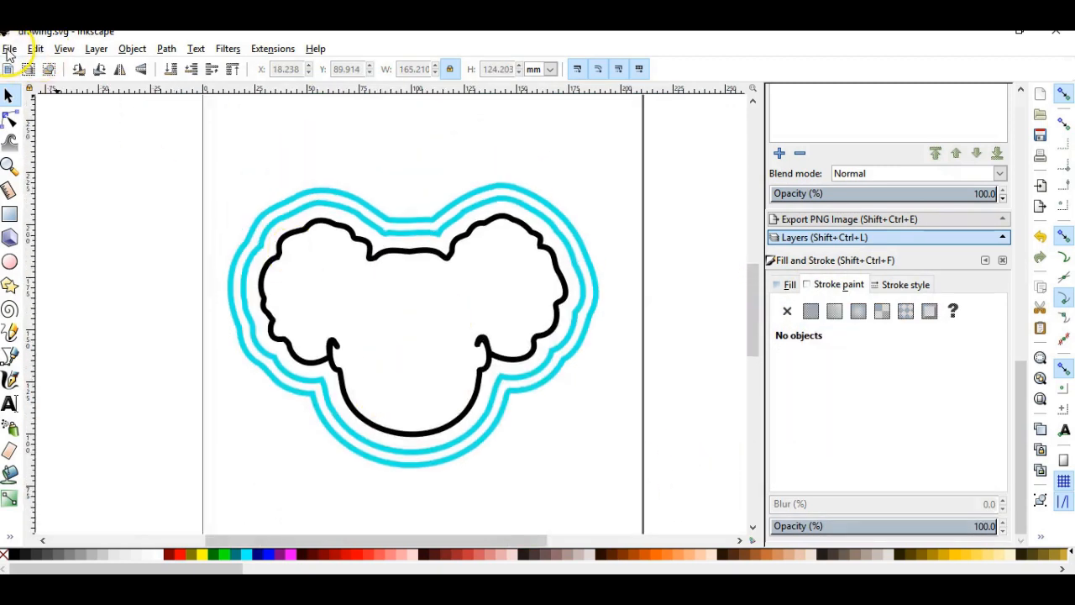
left_click(9, 51)
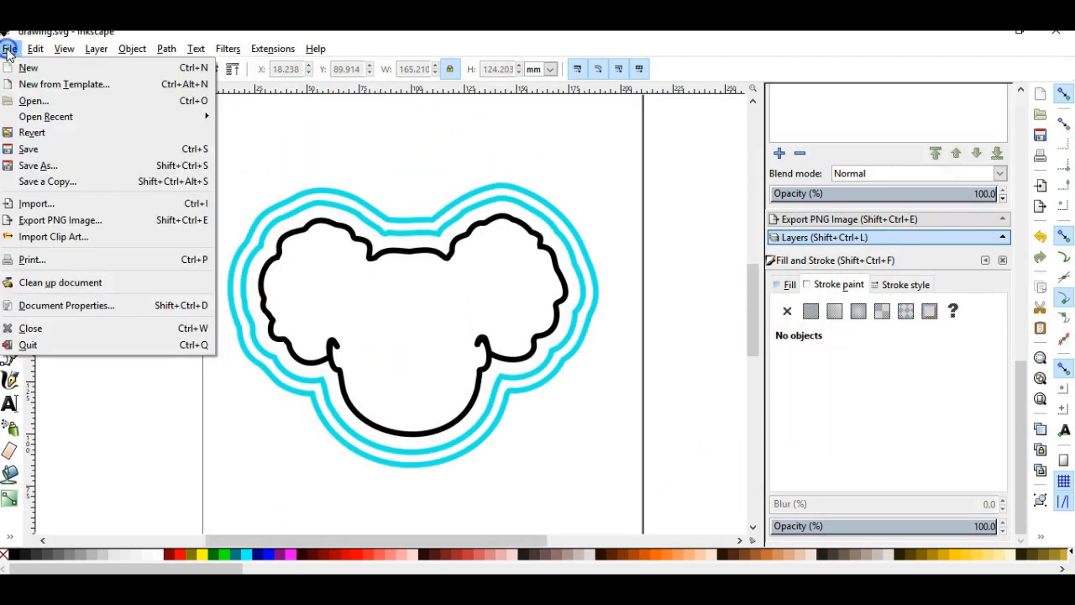
left_click(75, 166)
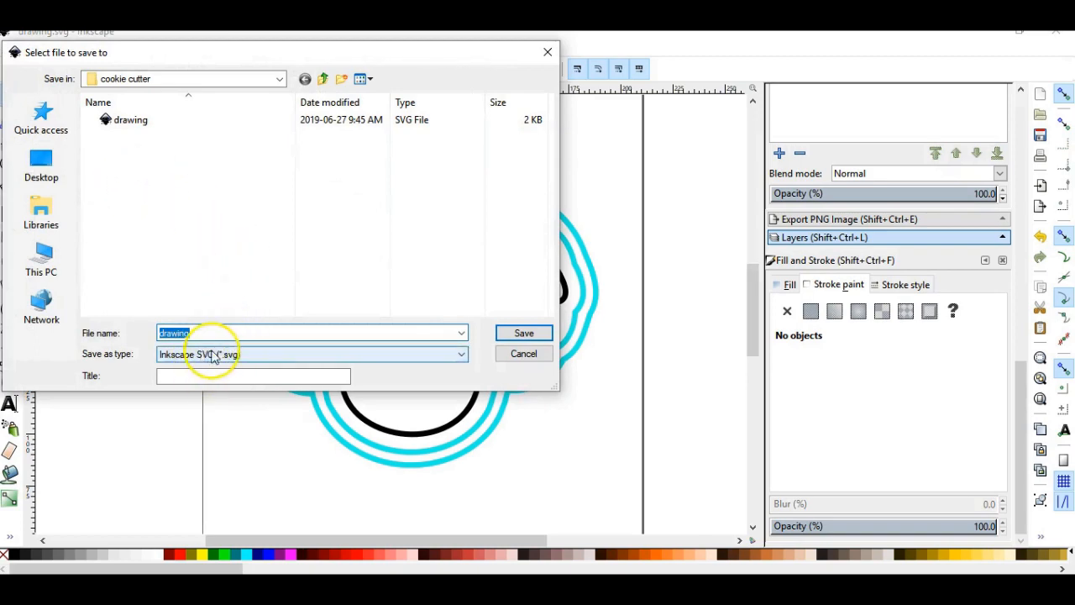
left_click(514, 334)
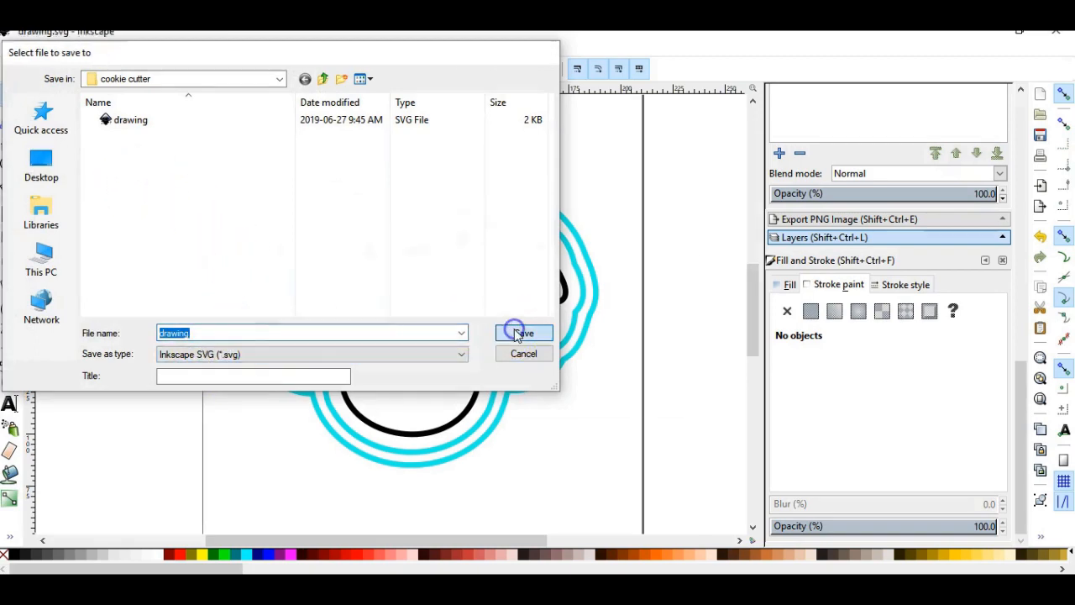
left_click(645, 383)
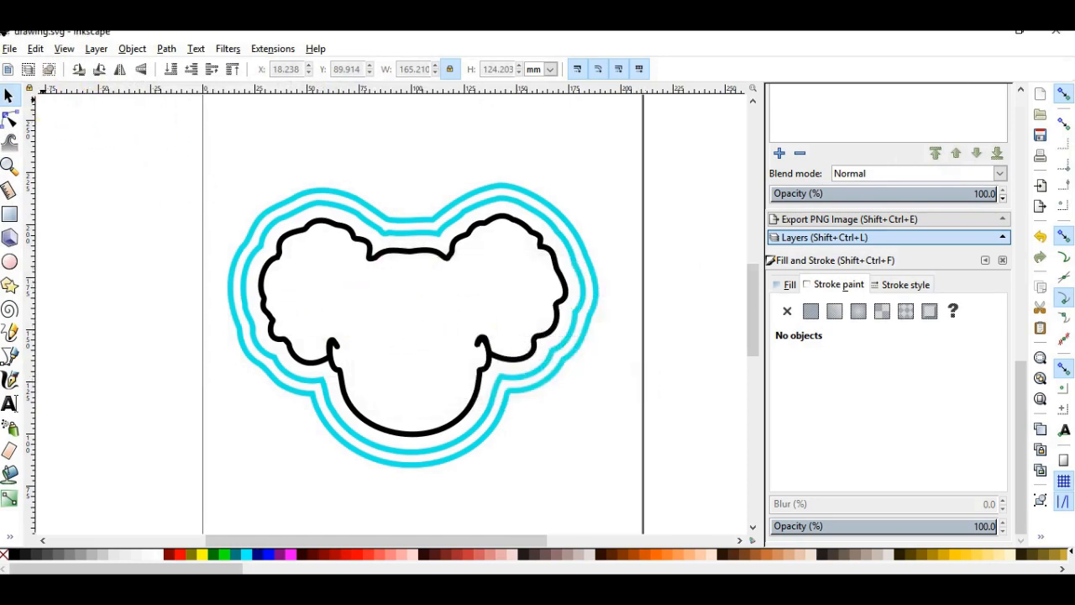
Step: Save the artwork as "drawing1" in Desktop Cutting Plotter (AutoCAD DXF R14) format with mm base units and LWPOLYLINE line output
left_click(11, 49)
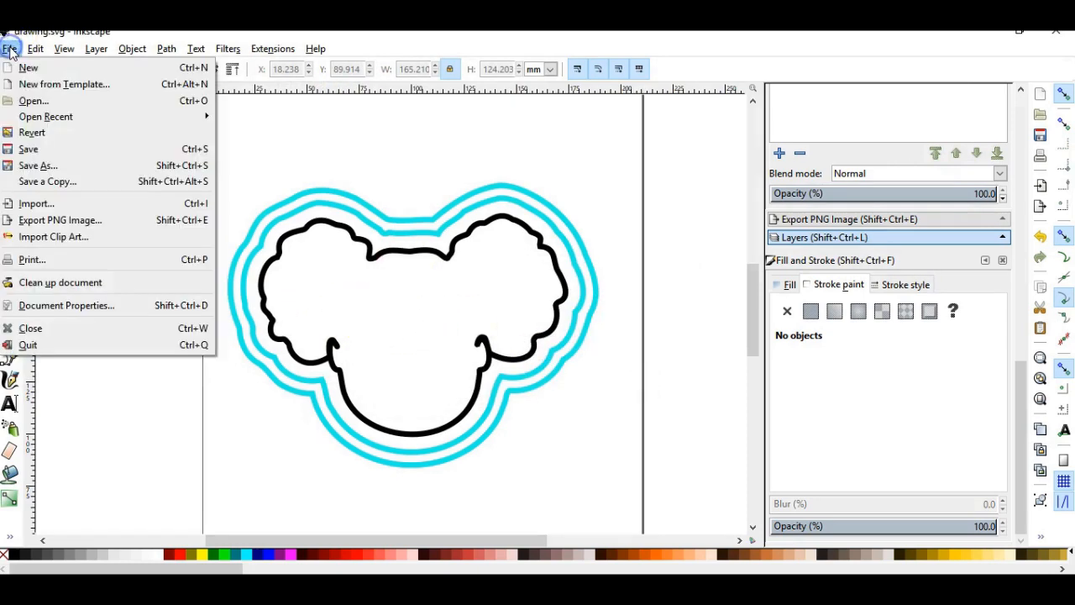
left_click(63, 165)
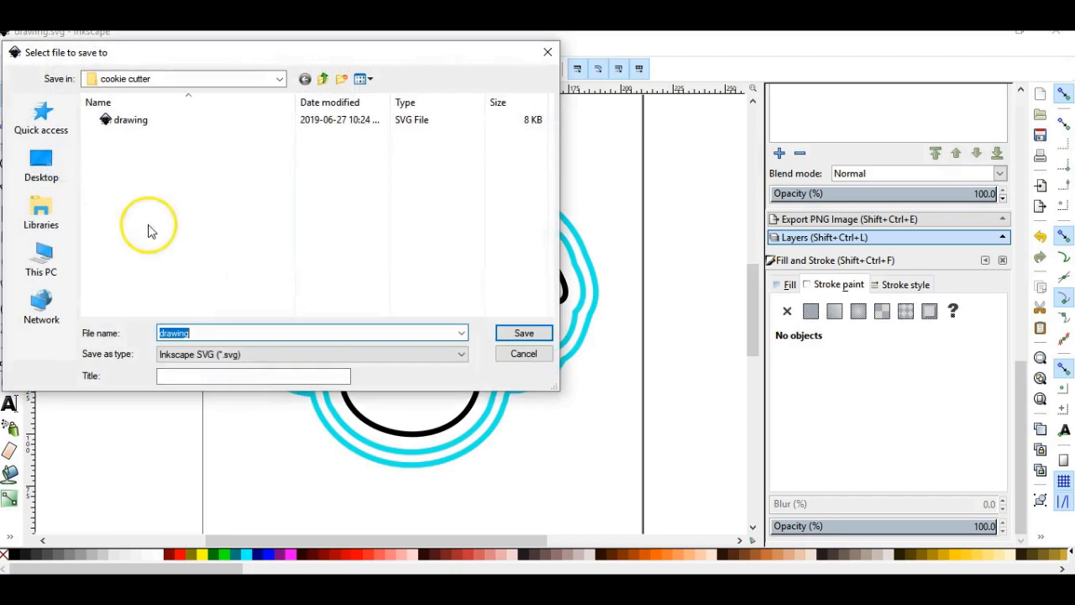
left_click(232, 355)
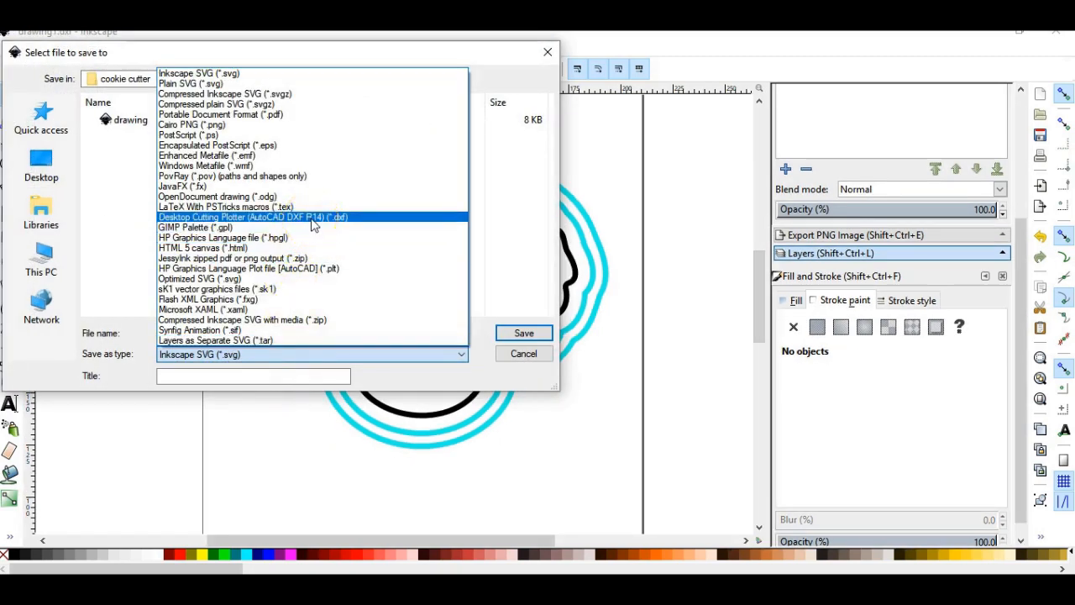
left_click(313, 218)
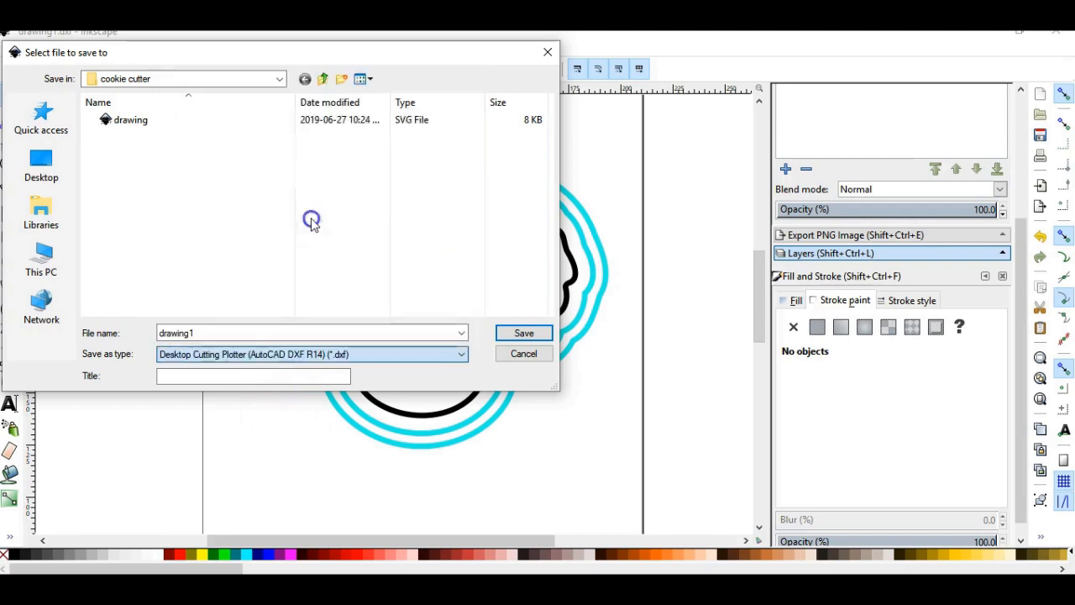
left_click(522, 334)
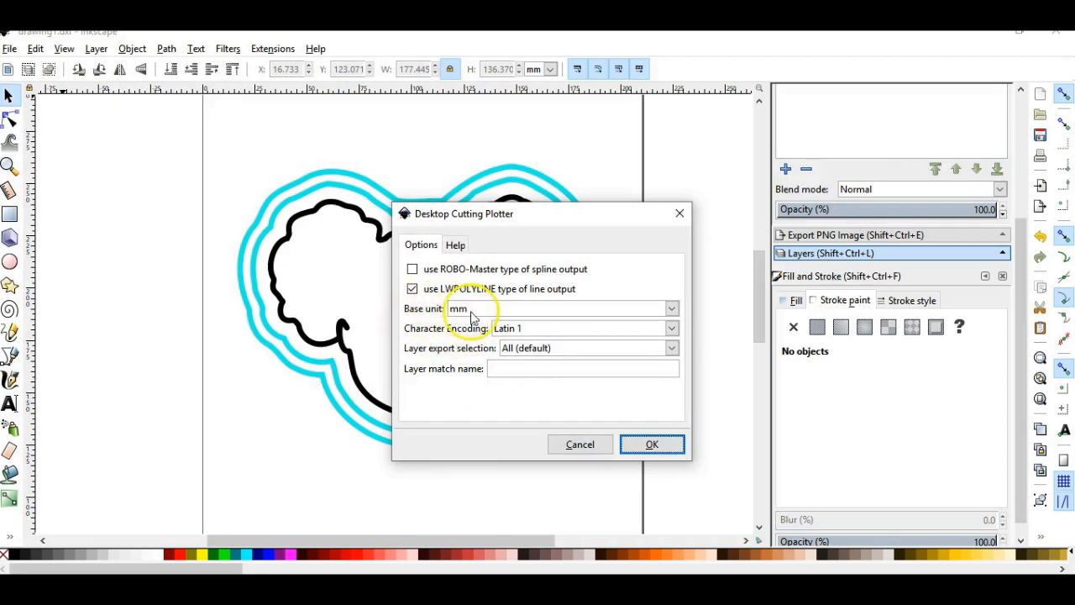
left_click(655, 451)
left_click(644, 382)
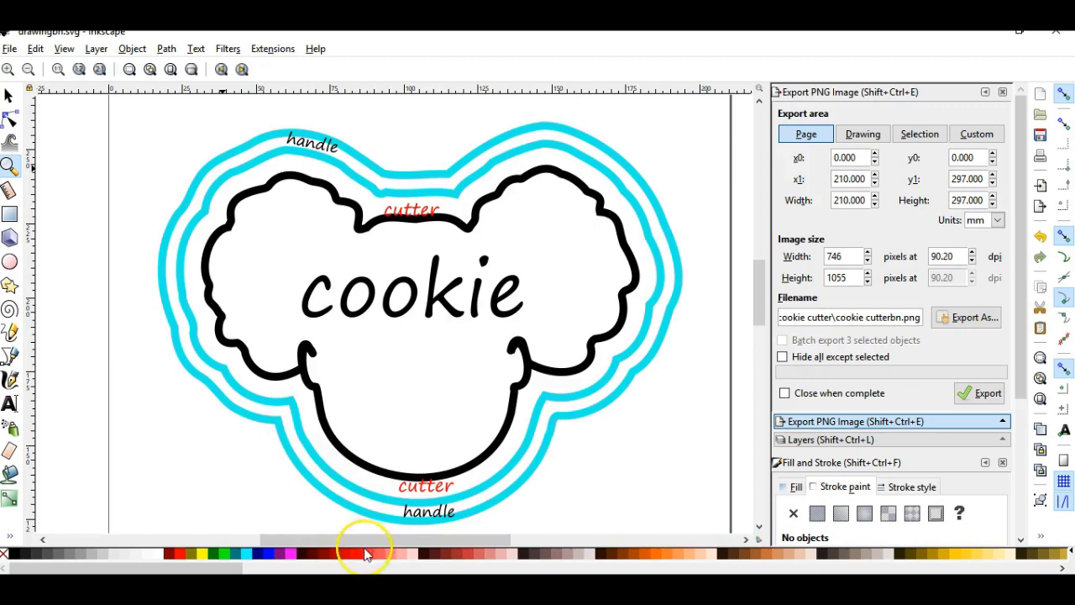
mouse_move(370, 540)
left_mouse_down()
mouse_move(400, 542)
mouse_move(385, 546)
left_mouse_up()
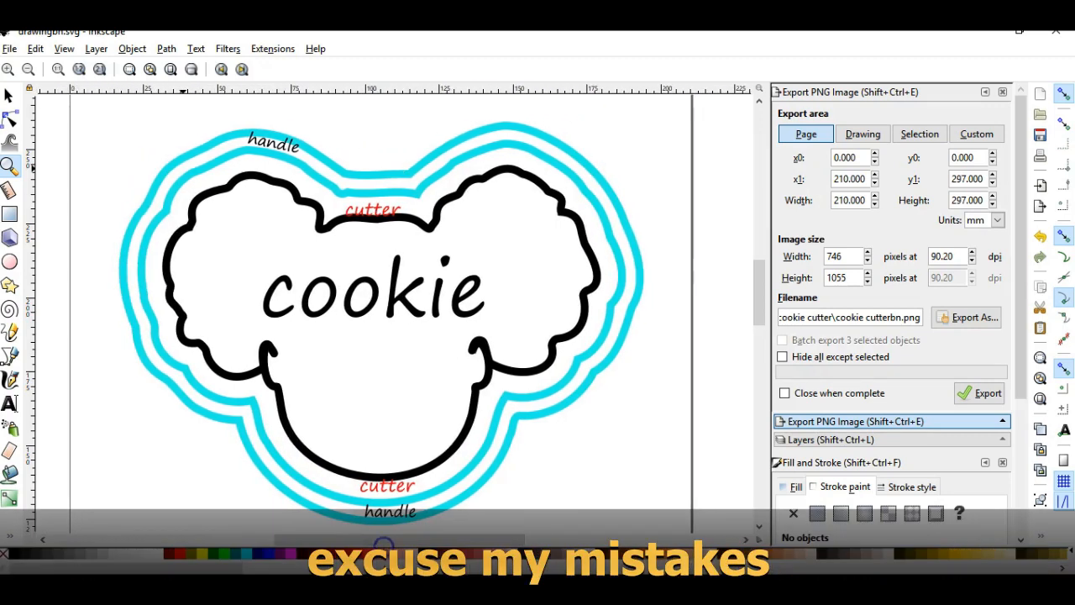